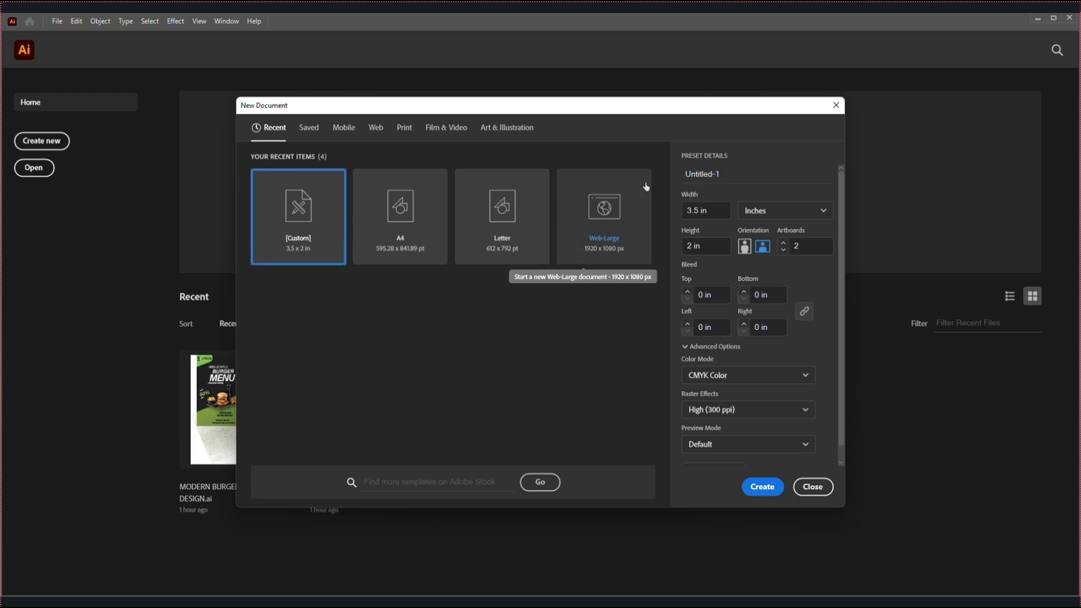
Name the new document BURGER POSTER DESIGN and set its units to Pixels
key(Tab)
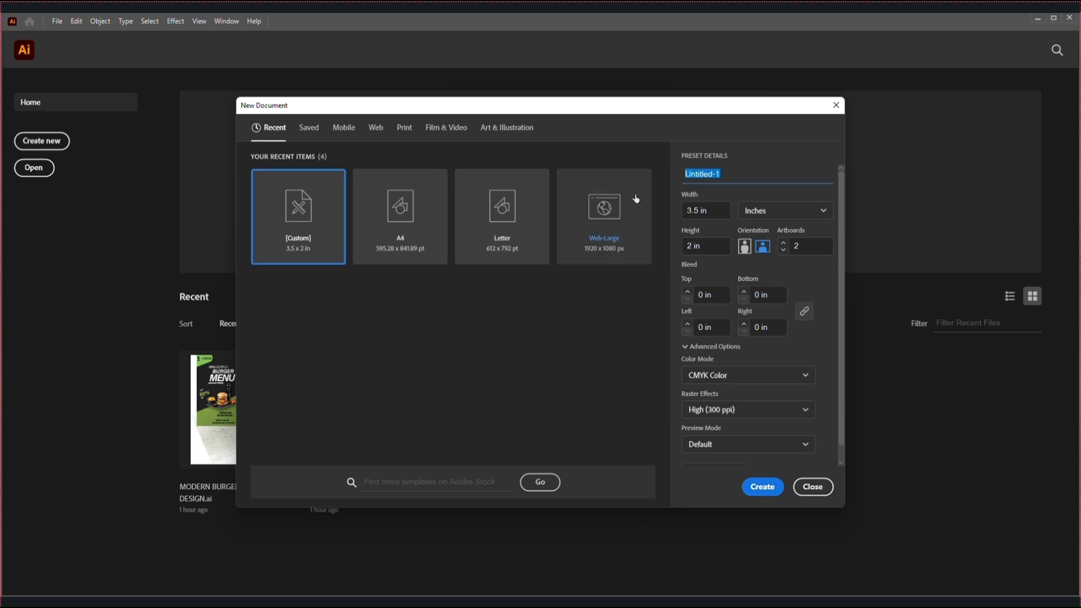
text(BURGER POSTER DESIGN)
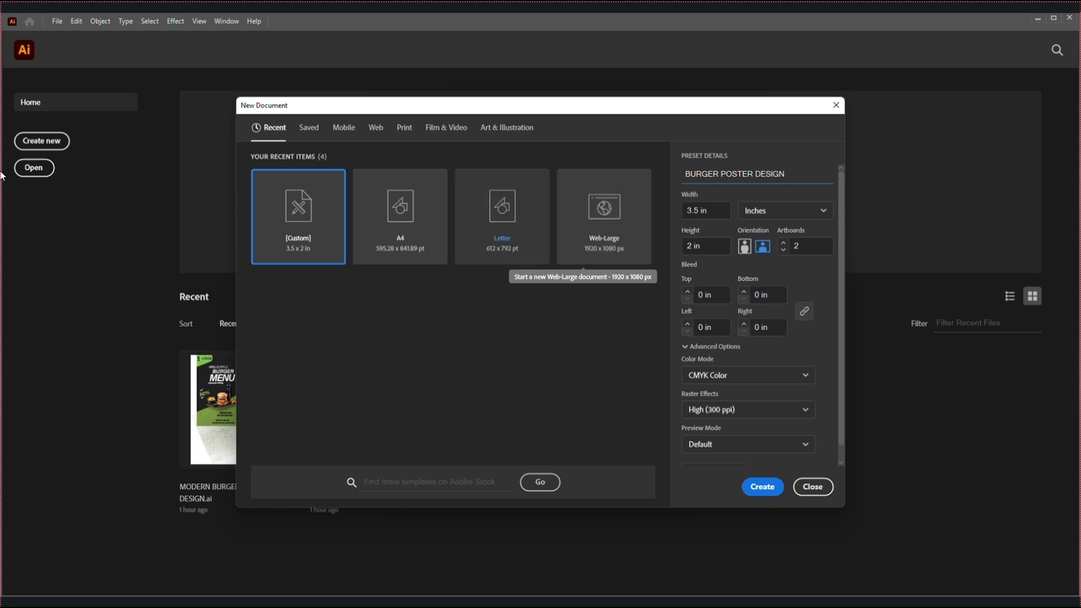
click(788, 211)
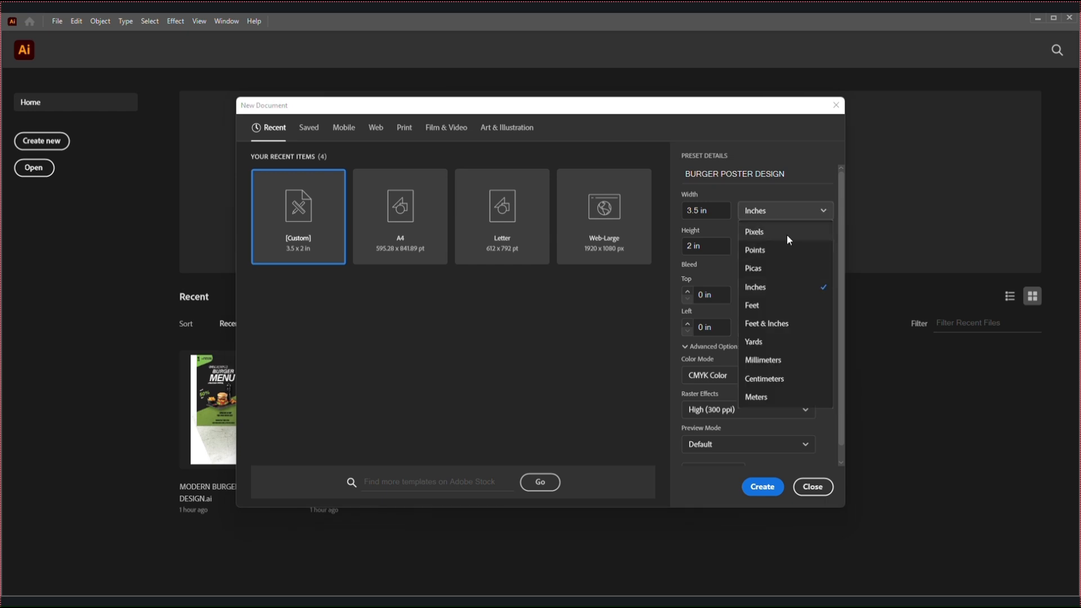
click(774, 232)
Set the document to 2000 px wide and 2500 px high with one artboard, and create it
drag(718, 212, 669, 219)
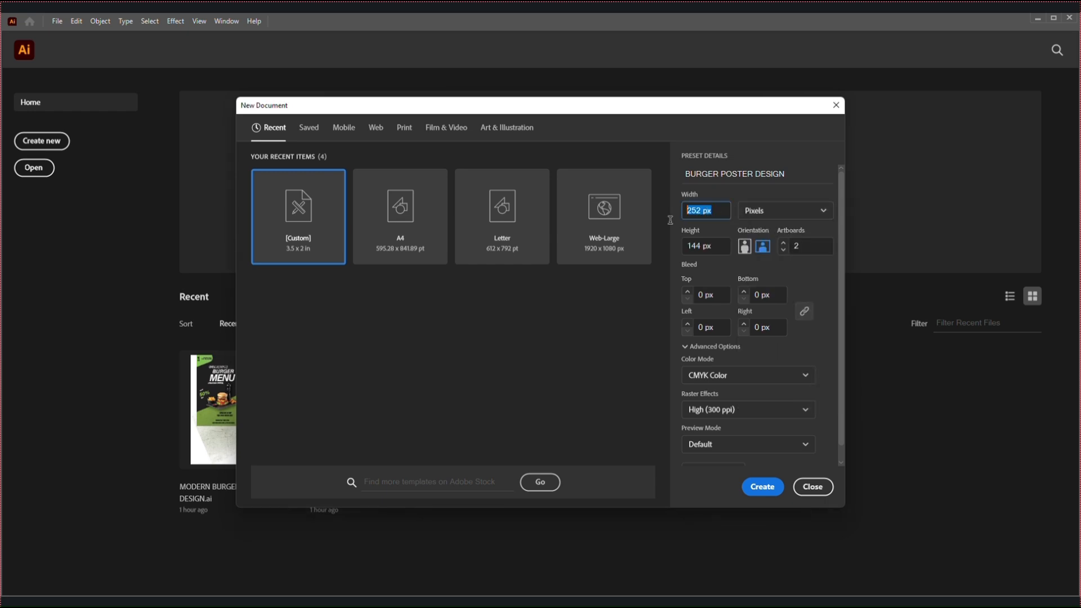
text(2000)
click(713, 243)
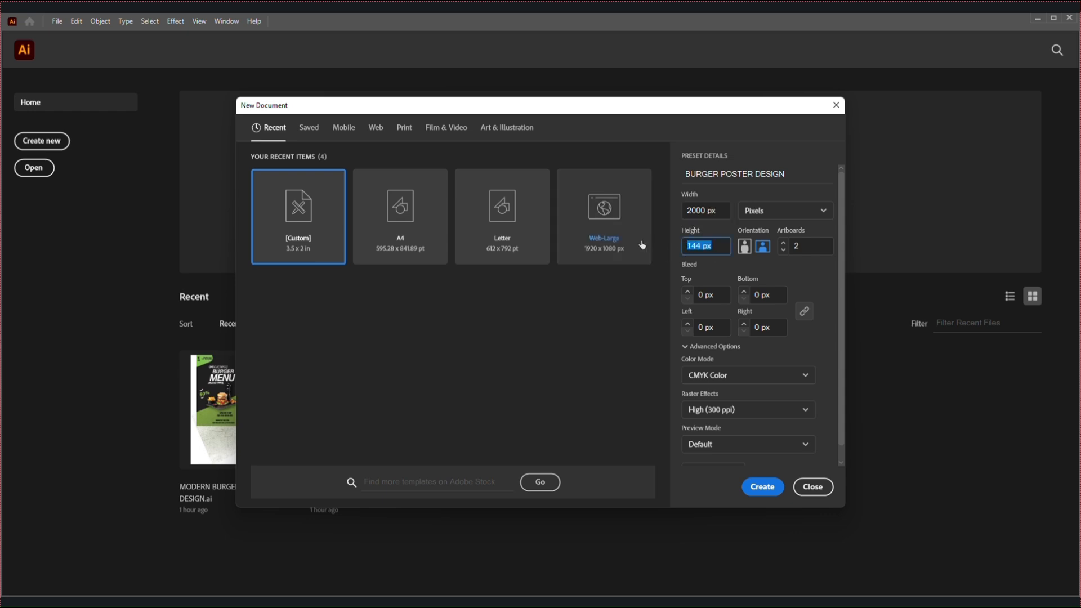
text(20)
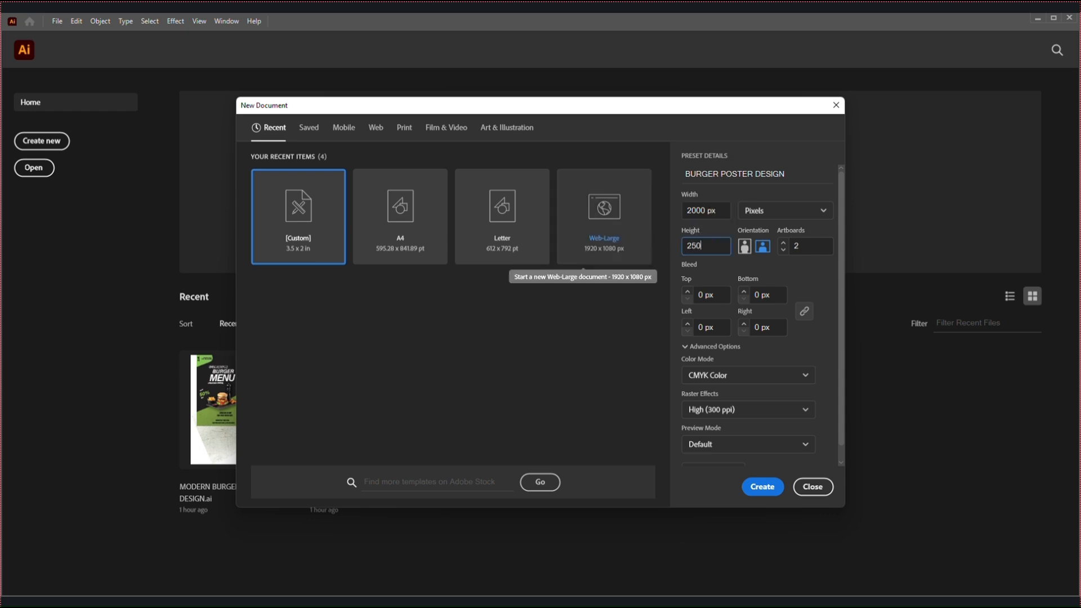
click(783, 250)
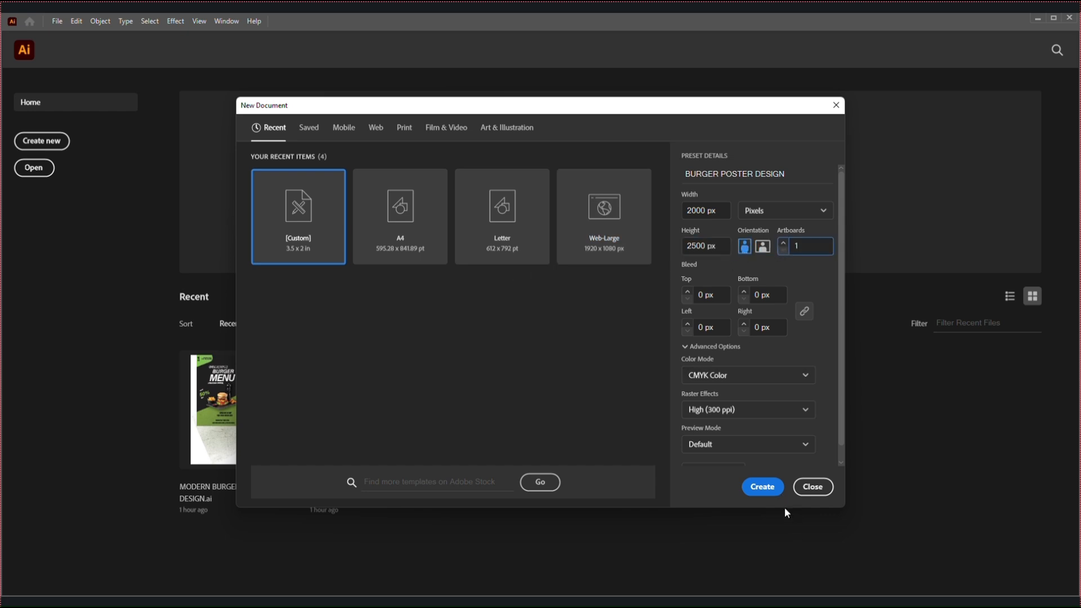
click(766, 488)
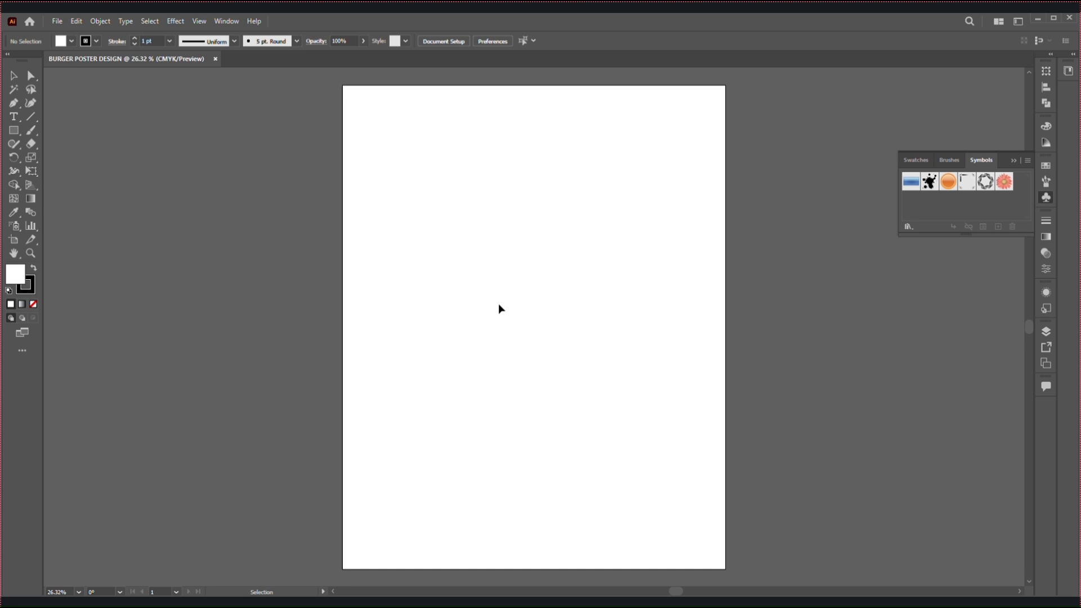
Expand the collapsed panel dock and set the default stroke to none
click(1051, 55)
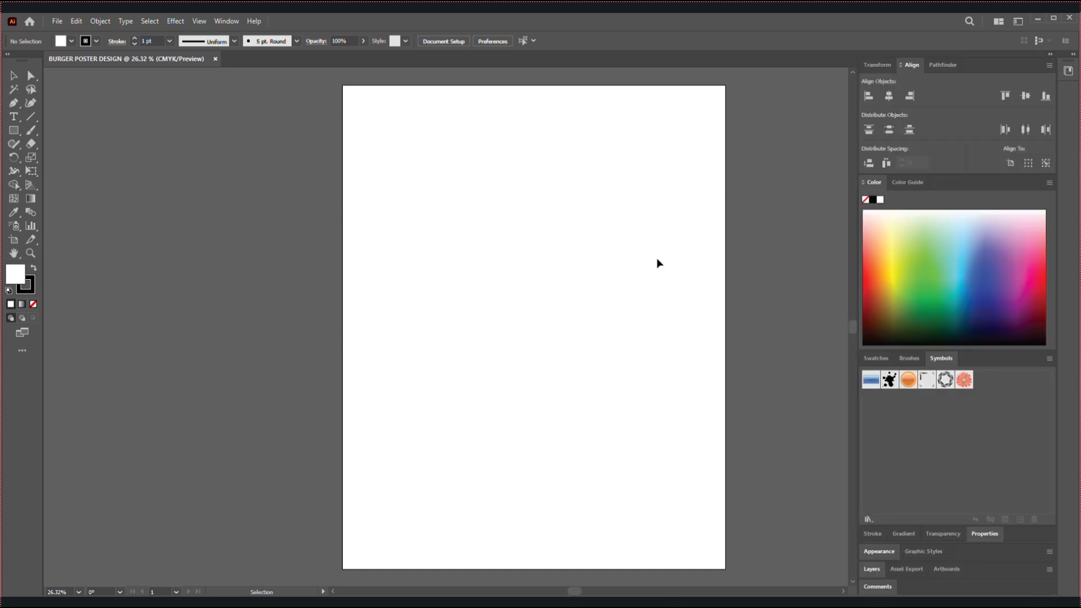
key(ctrl+minus)
key(ctrl+minus)
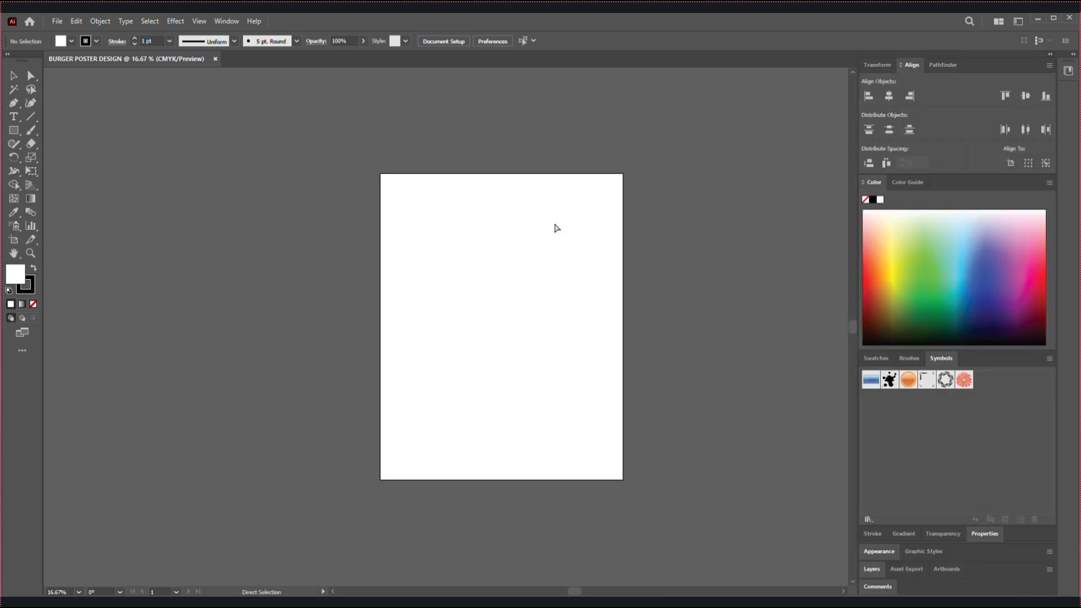
key(ctrl+plus)
drag(555, 221, 475, 217)
click(96, 41)
click(9, 63)
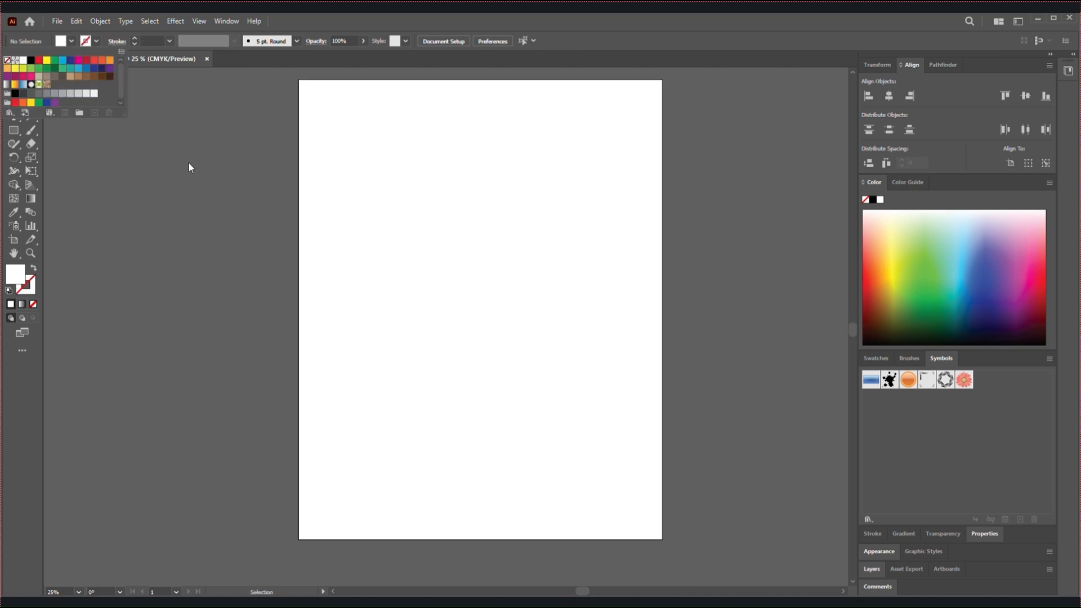
click(188, 161)
Paste the copied logo, tagline, social icons and colour swatches, and place them beside the artboard's left edge
key(a)
key(ctrl+v)
drag(428, 382, 157, 311)
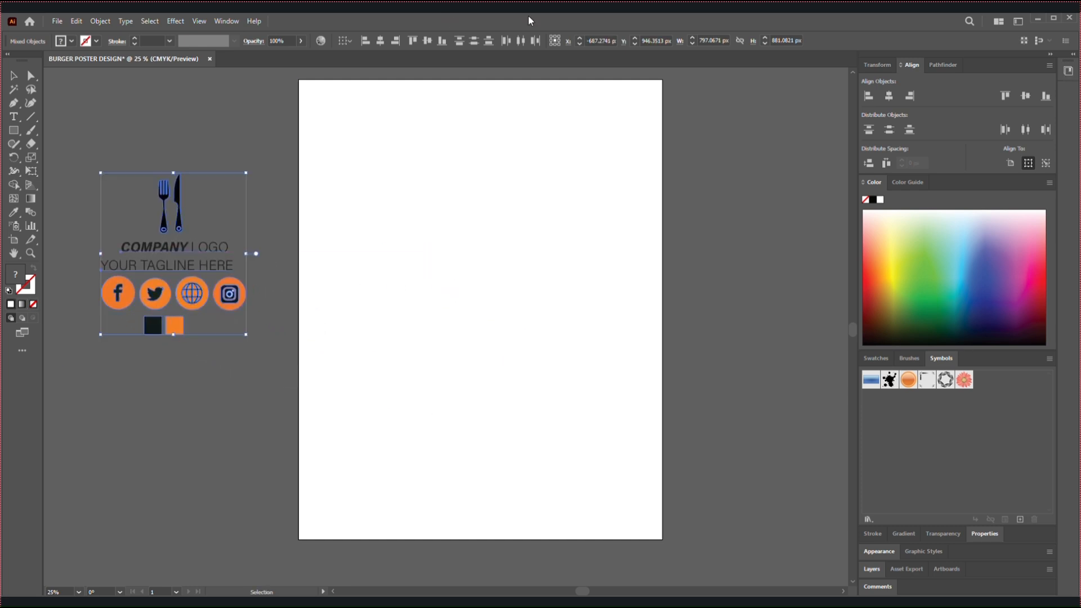
click(257, 116)
Create a white rectangle exactly 2000 px wide and 2500 px high
click(14, 130)
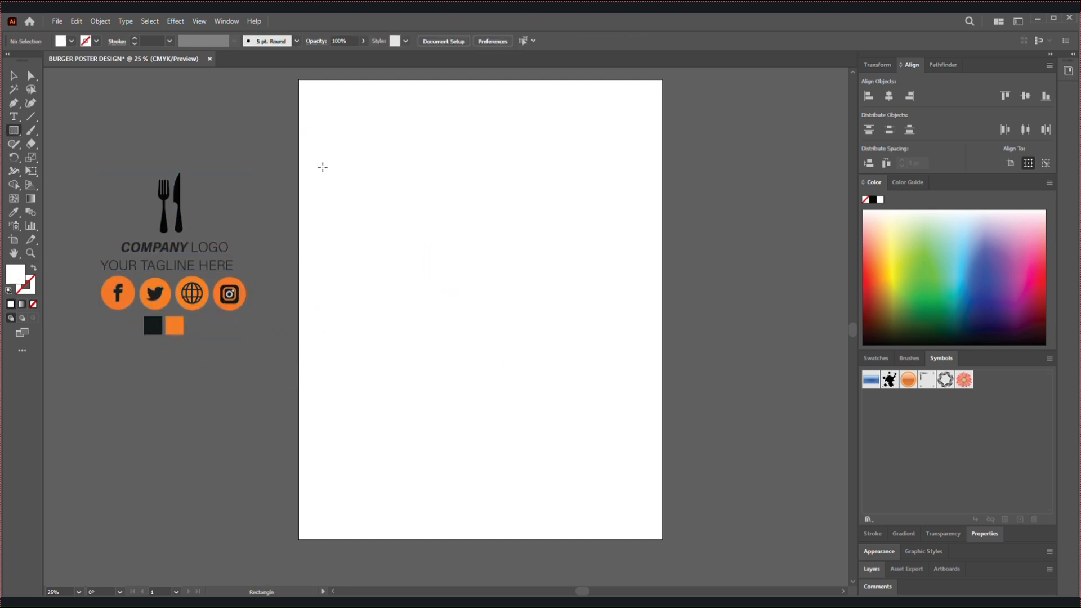
drag(299, 180, 662, 539)
key(ctrl+z)
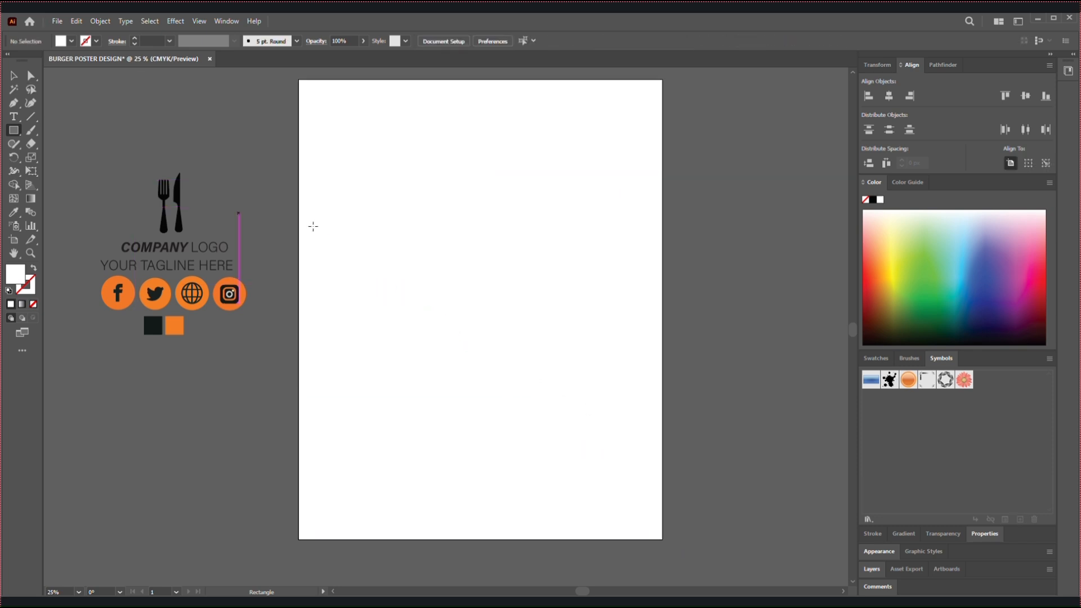
click(311, 227)
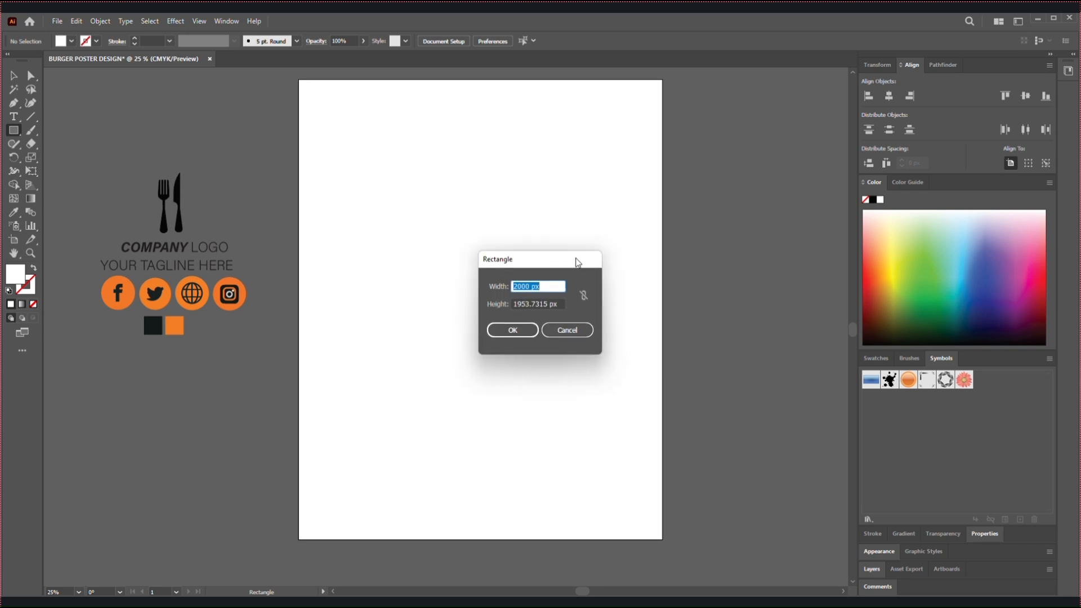
click(558, 306)
text(500)
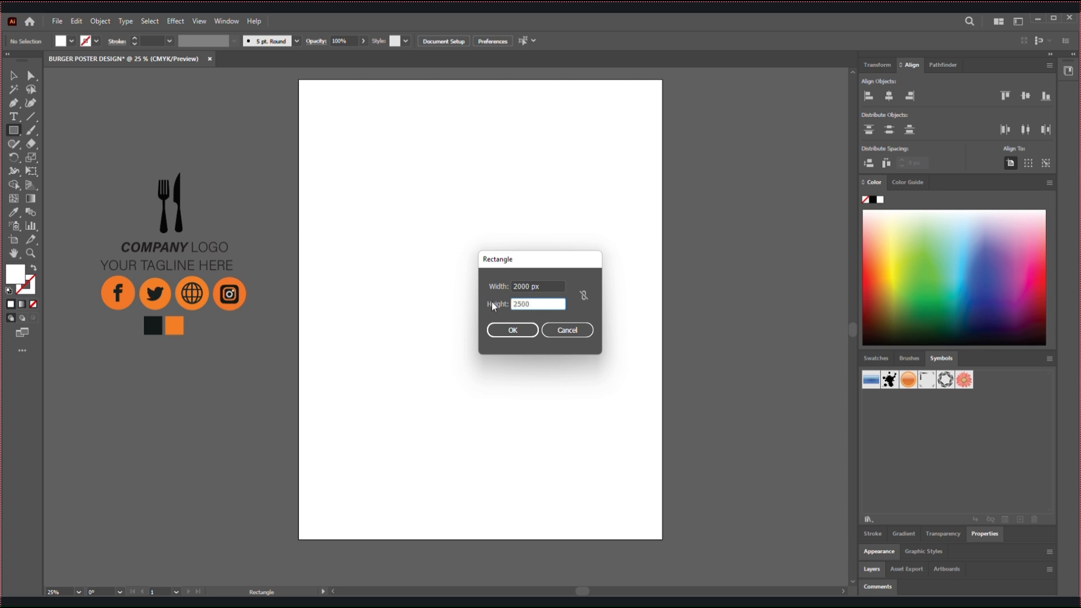
text(500)
click(521, 330)
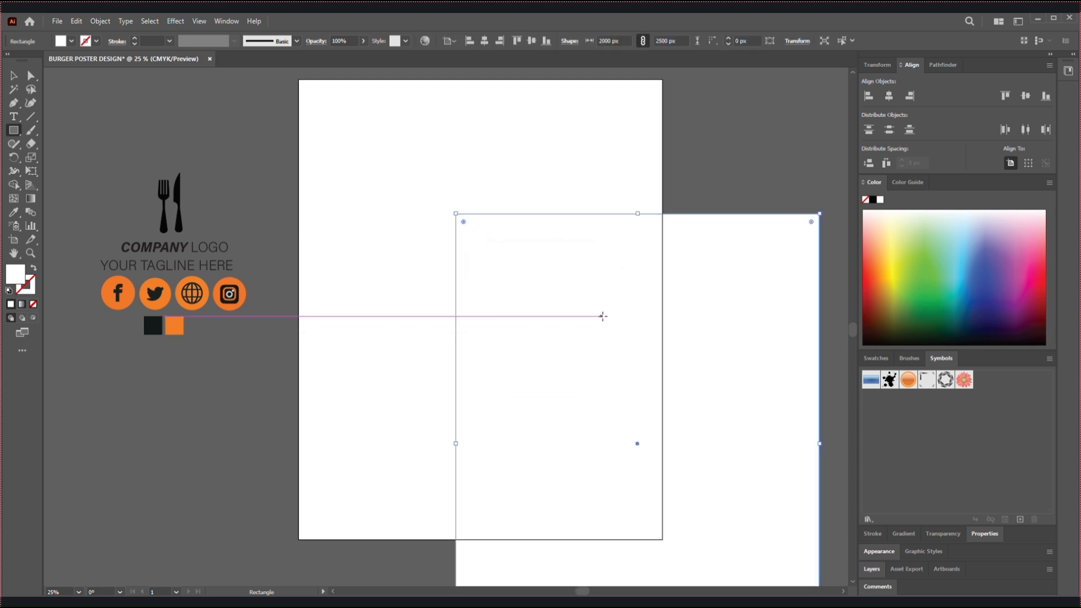
Centre the white rectangle horizontally and vertically on the artboard and lock it
click(883, 98)
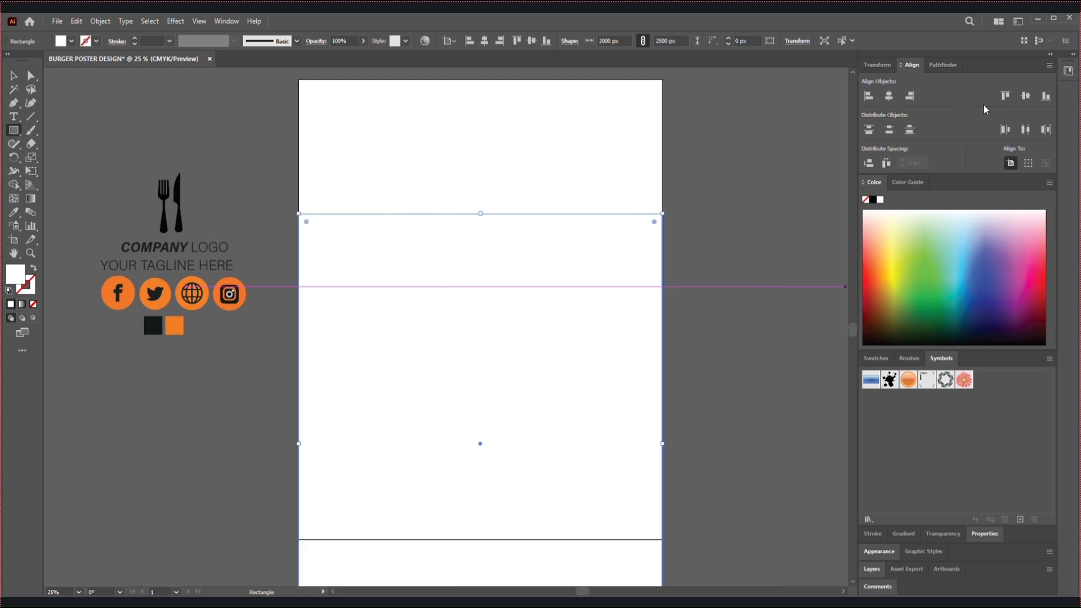
click(1024, 95)
click(13, 76)
key(ctrl+2)
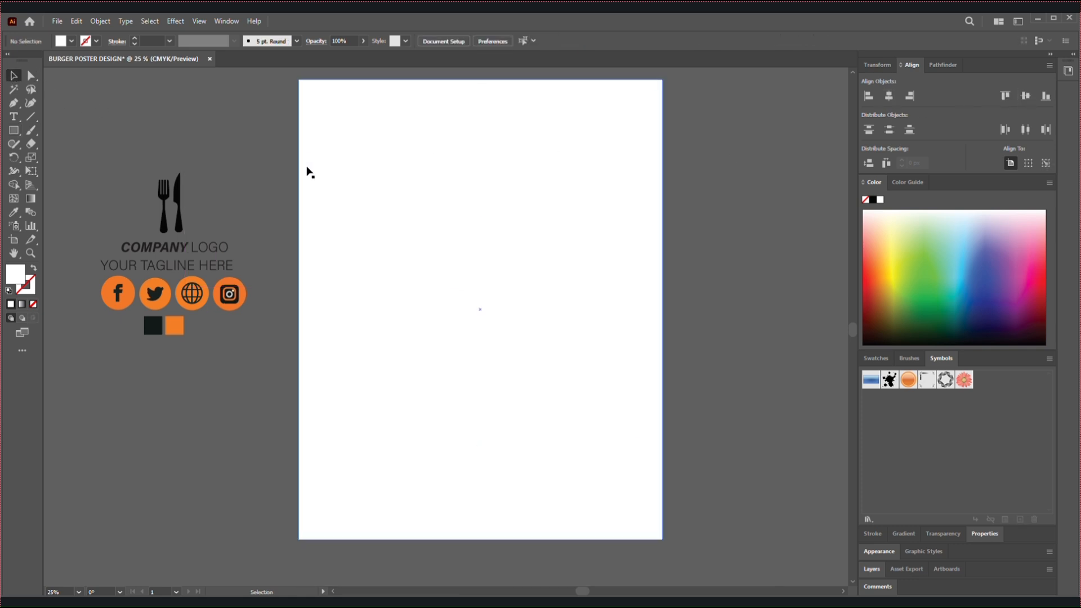
Draw a rectangle about 2000 × 1954 px flush with the artboard's bottom edge and fill it with the dark swatch's colour
click(14, 130)
drag(298, 180, 663, 540)
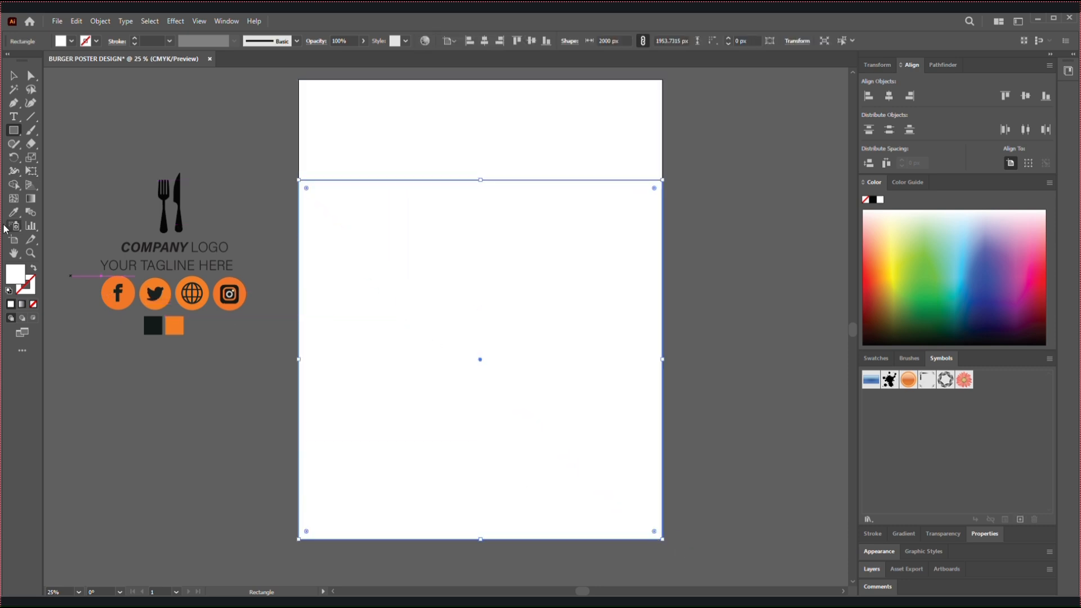
click(13, 212)
click(152, 326)
Shorten the dark rectangle slightly by lowering its top edge, keeping its bottom edge on the artboard's edge
click(15, 77)
click(289, 222)
click(345, 297)
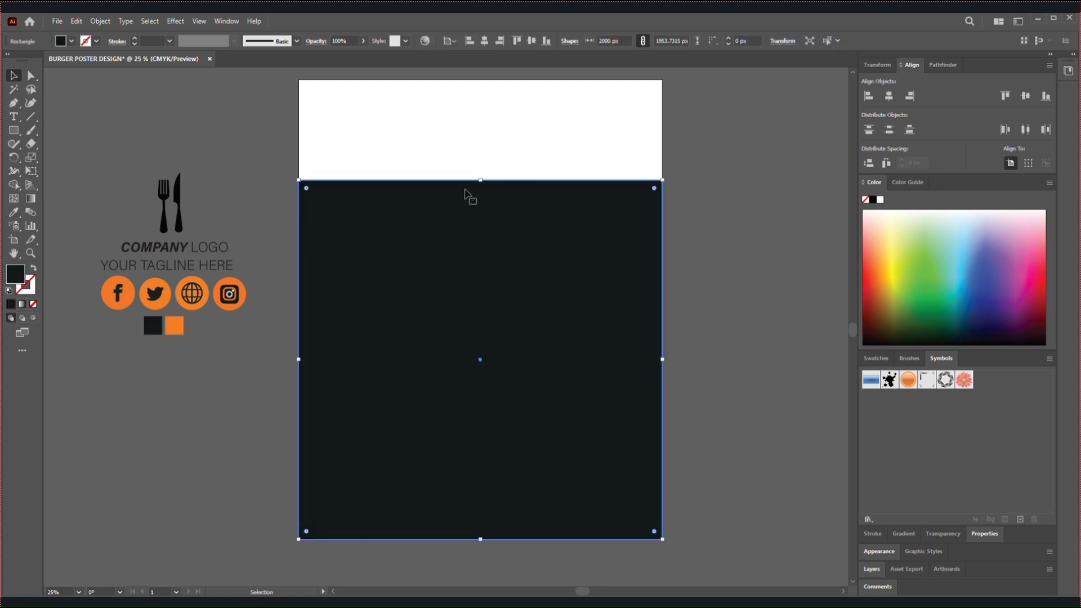
drag(480, 180, 480, 205)
click(262, 119)
Draw an ellipse about 2587 × 878 px across the artboard's upper part and fill it with the orange swatch's colour
key(ctrl+minus)
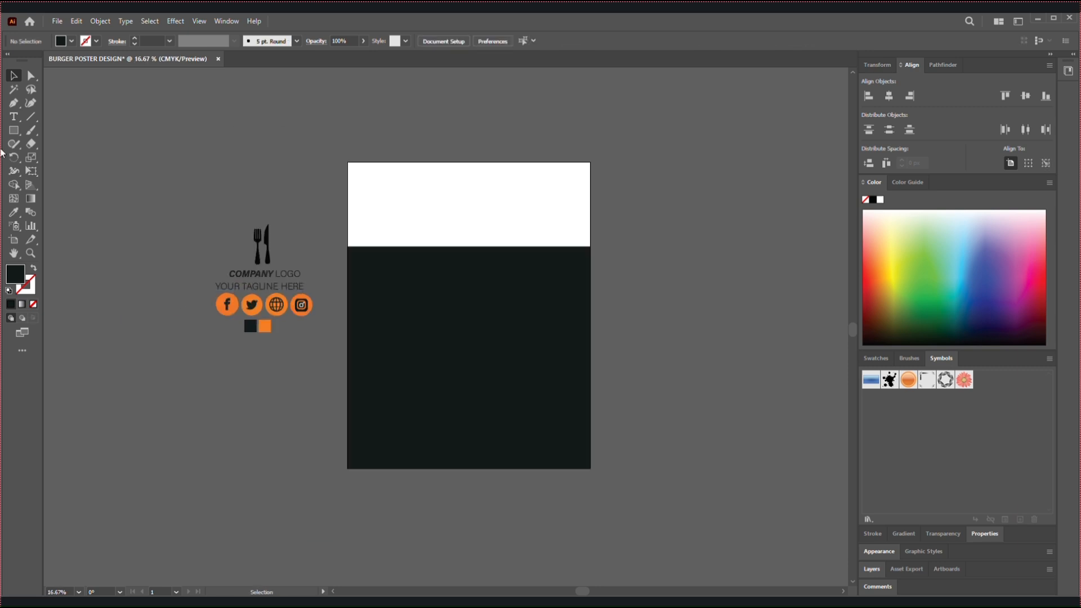
drag(14, 130, 85, 158)
drag(320, 153, 633, 260)
click(14, 212)
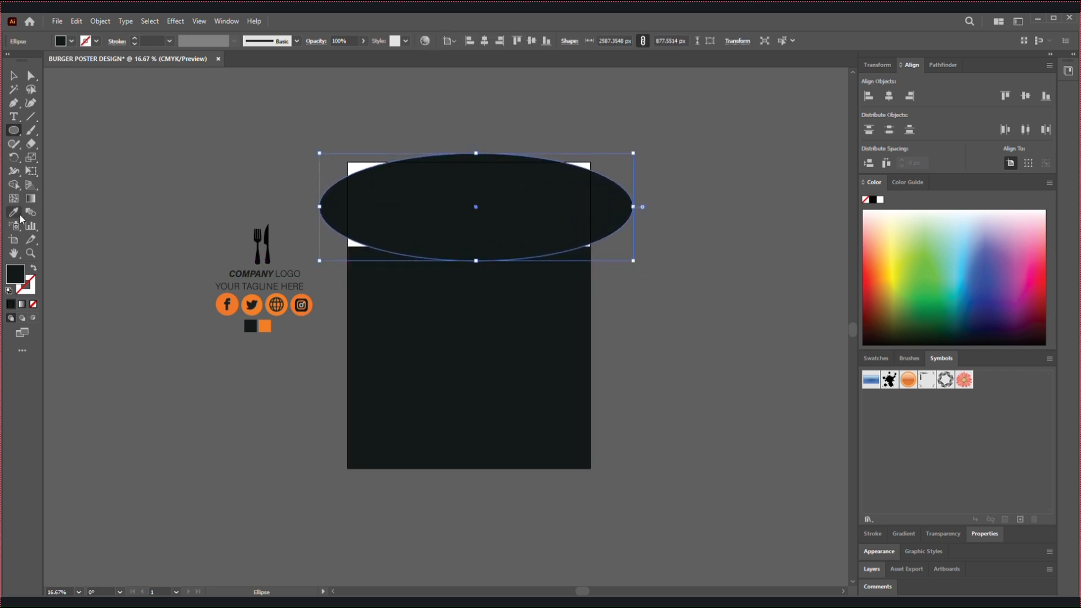
click(264, 326)
click(12, 77)
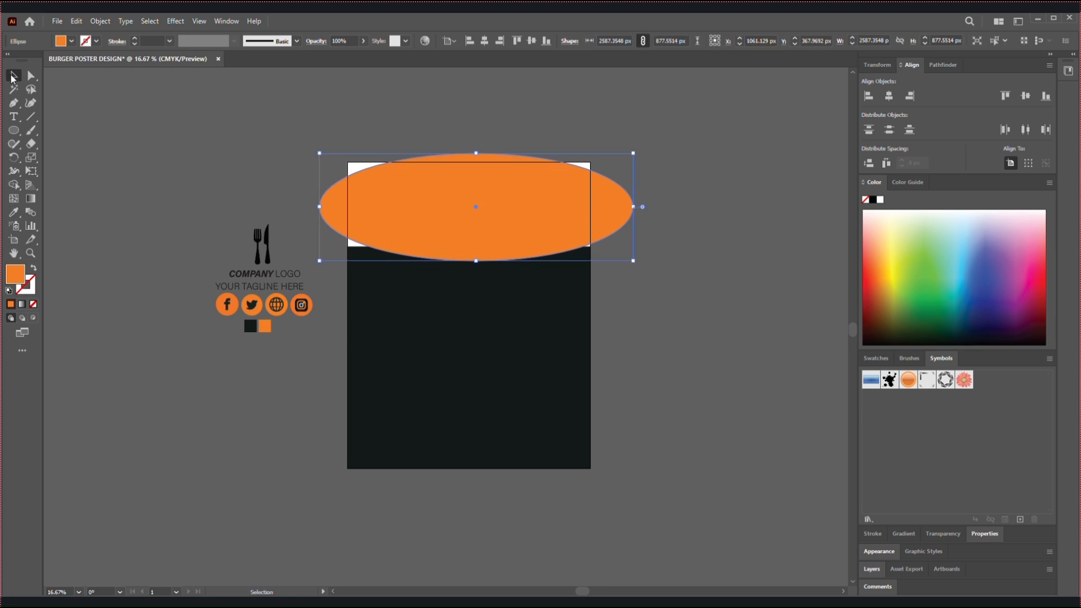
Enlarge the orange ellipse to about 2862 × 1007 px and reposition it over the artboard's upper part
drag(435, 197, 433, 190)
key(ctrl+z)
drag(319, 261, 312, 277)
drag(415, 234, 414, 228)
click(569, 313)
click(550, 230)
drag(636, 210, 656, 211)
drag(422, 221, 411, 218)
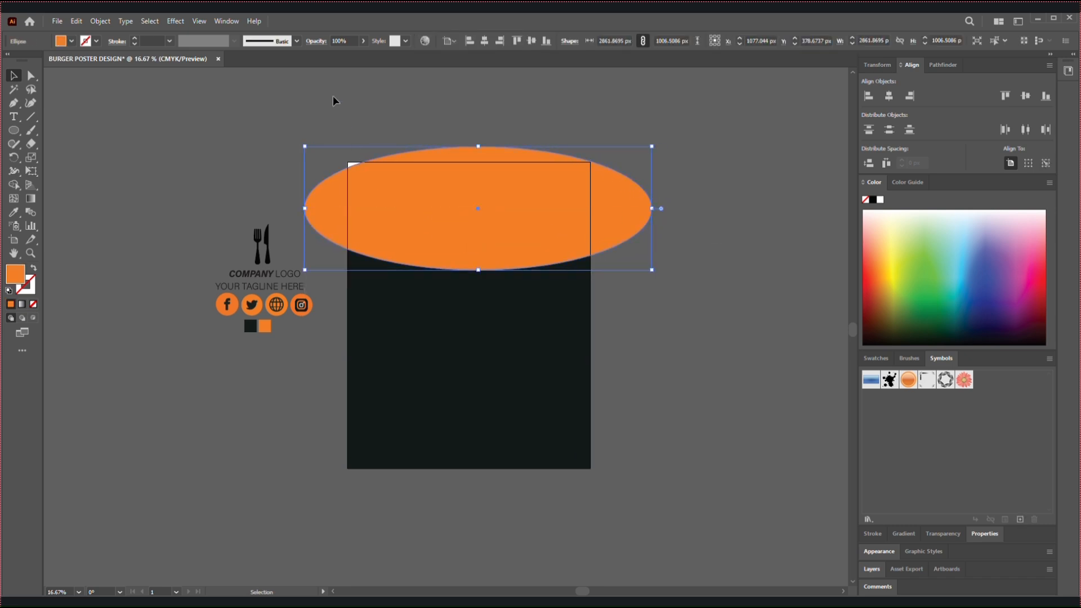
Lower the ellipse's opacity to 71%, shift it left and enlarge it to about 2883 × 1032 px to cover the top corners
click(363, 41)
drag(364, 56, 349, 56)
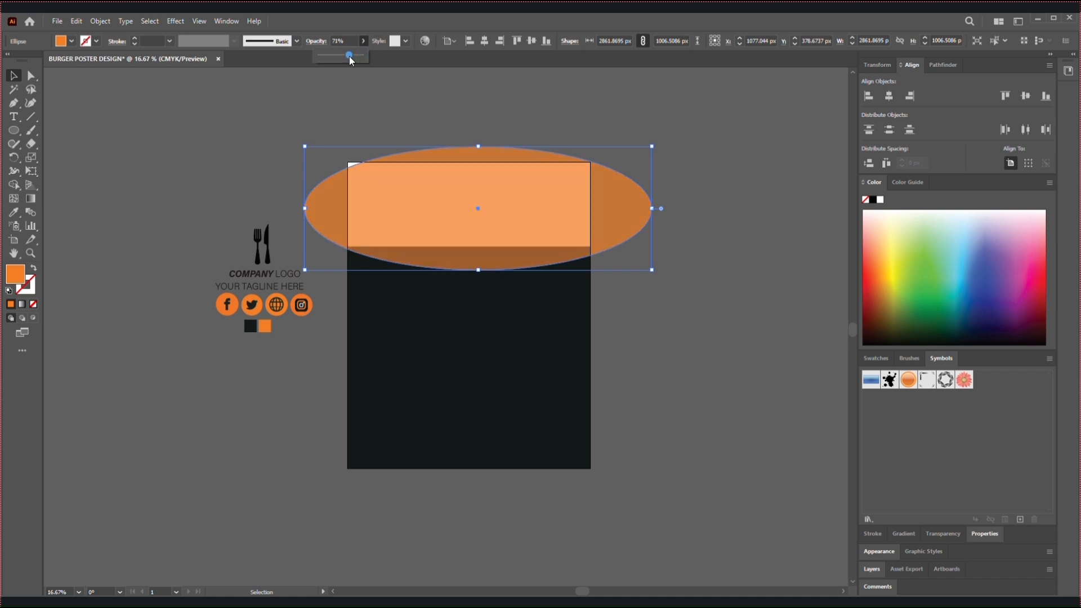
click(312, 164)
drag(420, 212, 411, 204)
click(308, 168)
click(439, 204)
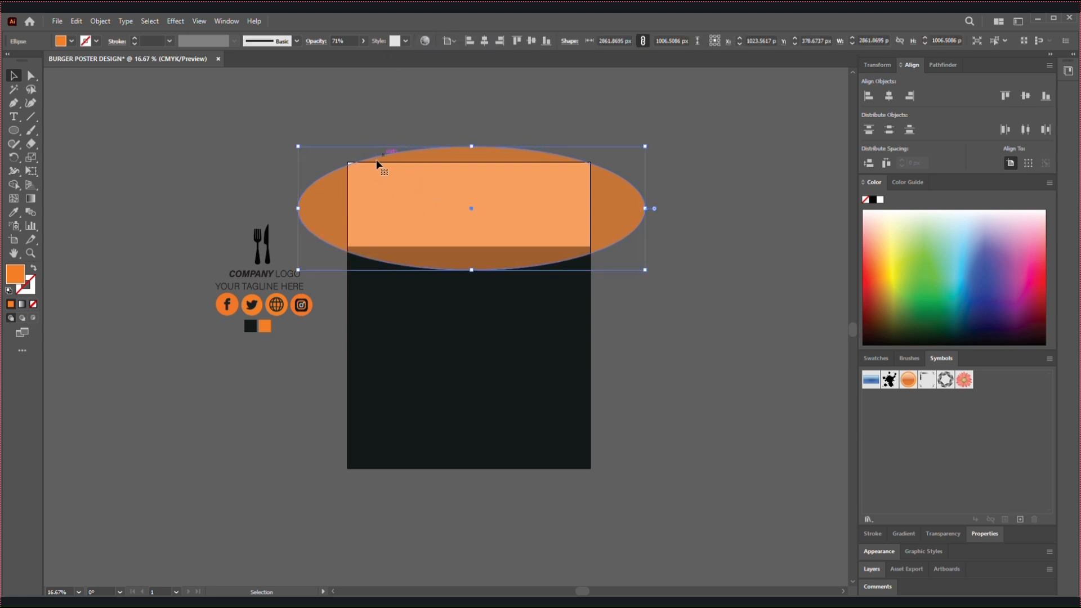
drag(297, 146, 296, 144)
Set the orange ellipse's opacity back to 100%
click(359, 42)
click(363, 41)
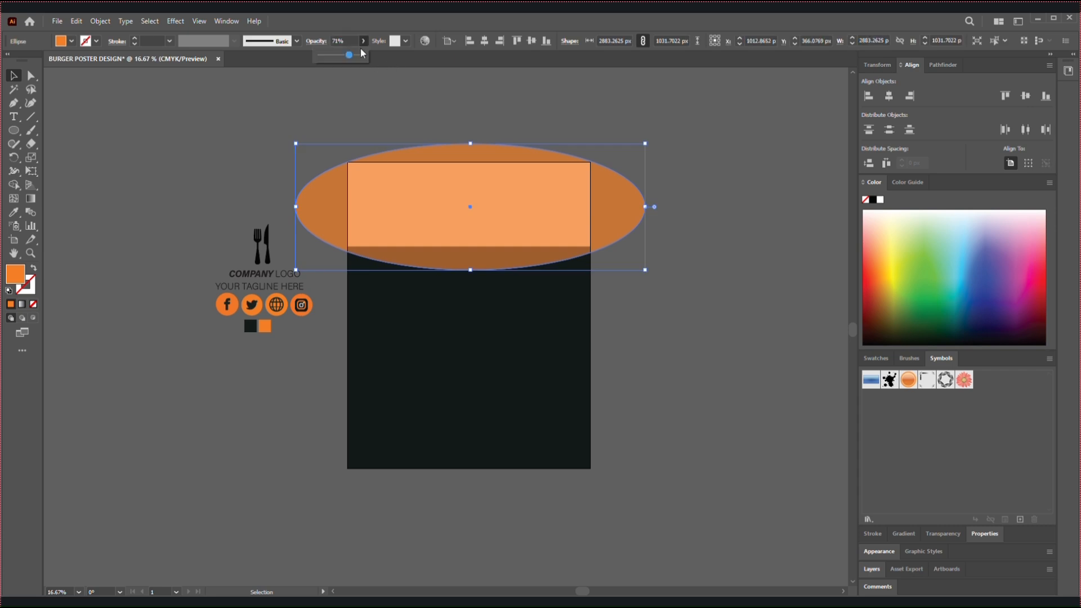
click(365, 41)
drag(353, 57, 376, 55)
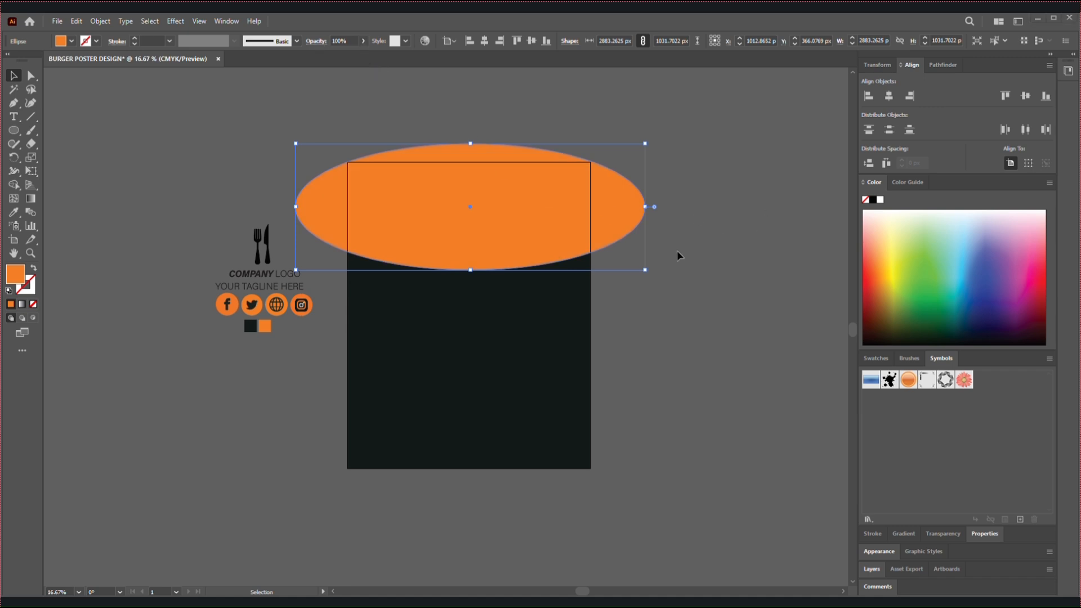
Select the ellipse together with the background shapes and split them along the artboard edges with the Shape Builder tool
click(684, 502)
drag(363, 113, 98, 184)
key(shift+m)
drag(324, 183, 327, 125)
click(9, 80)
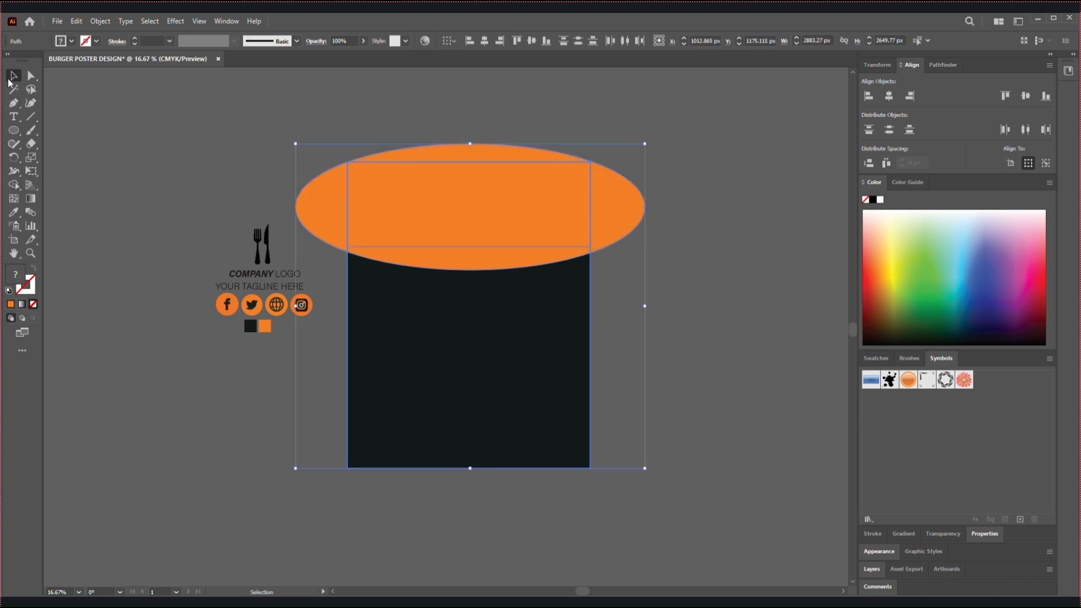
Delete the orange ellipse pieces lying outside the artboard, keeping the curved orange header
click(101, 82)
click(328, 183)
key(Delete)
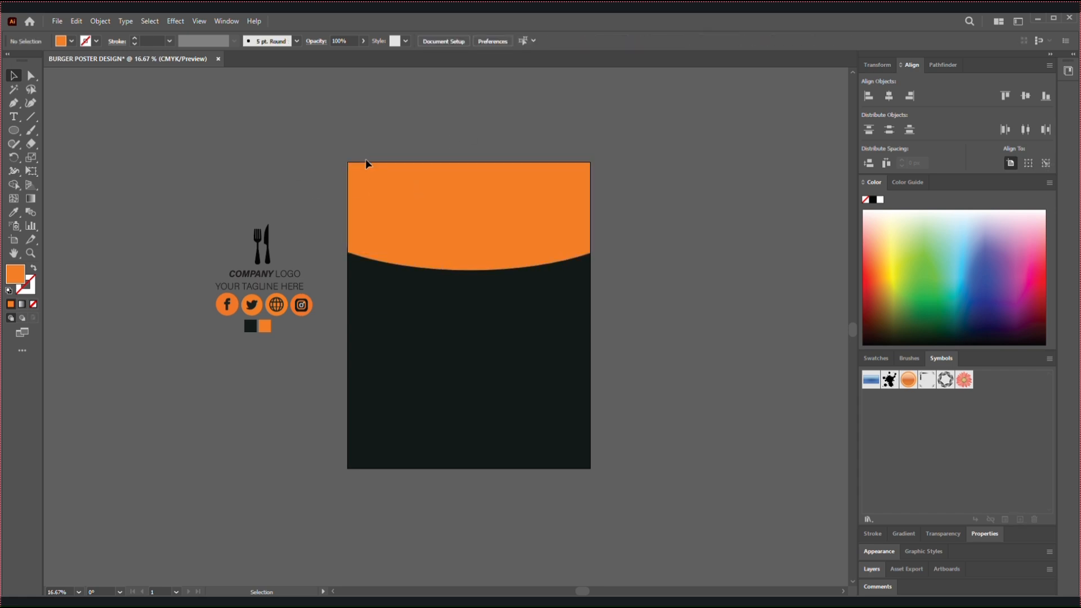
click(421, 232)
click(174, 101)
Open the EPS file of vector black mascara brush trace strokes from New Volume (D:)
click(55, 23)
click(80, 60)
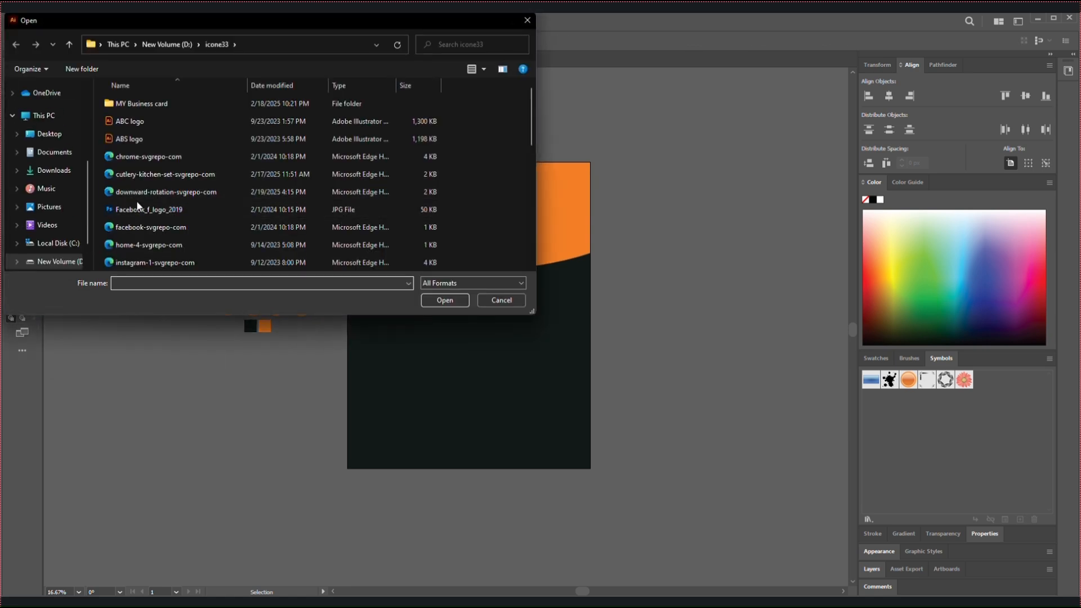
scroll(55, 222, down, 1)
click(55, 217)
scroll(289, 202, down, 5)
click(144, 157)
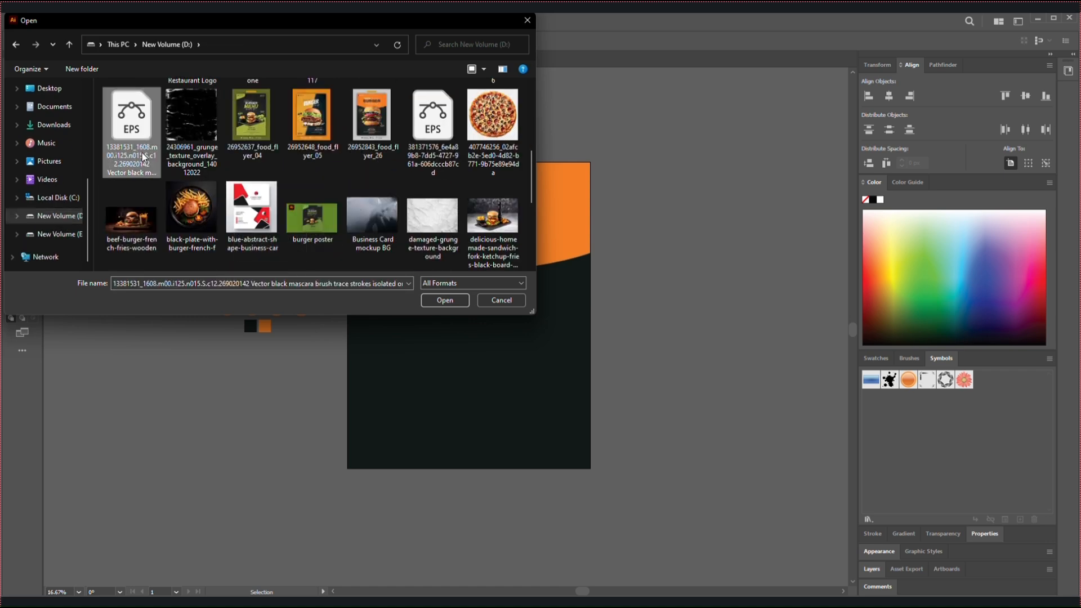
click(445, 300)
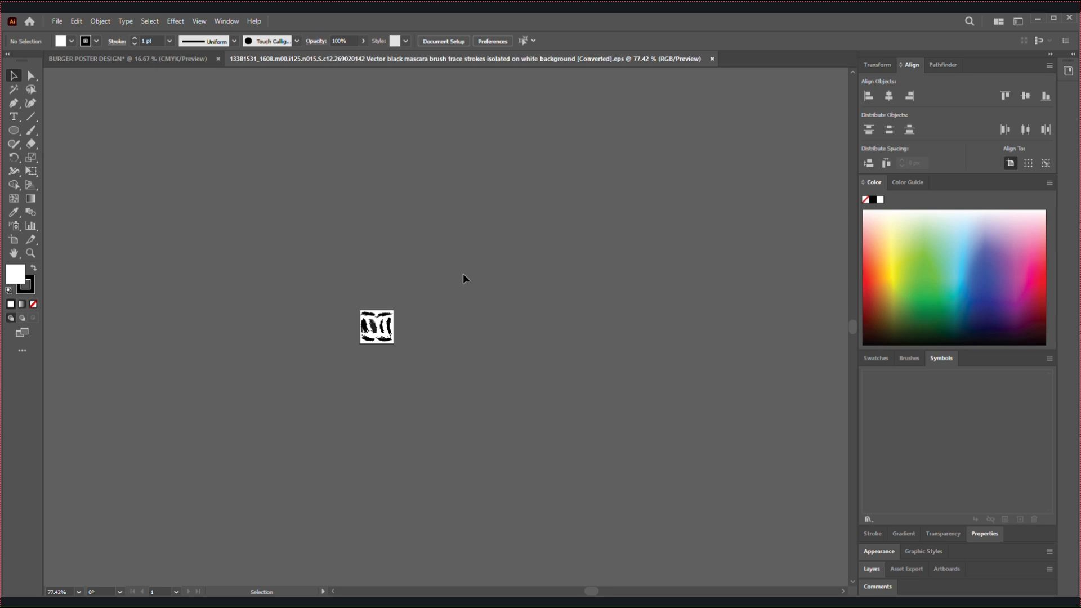
Bring one of the black brush strokes from the EPS file into the burger poster, over the orange header's curved edge
key(ctrl+equal)
key(ctrl+equal)
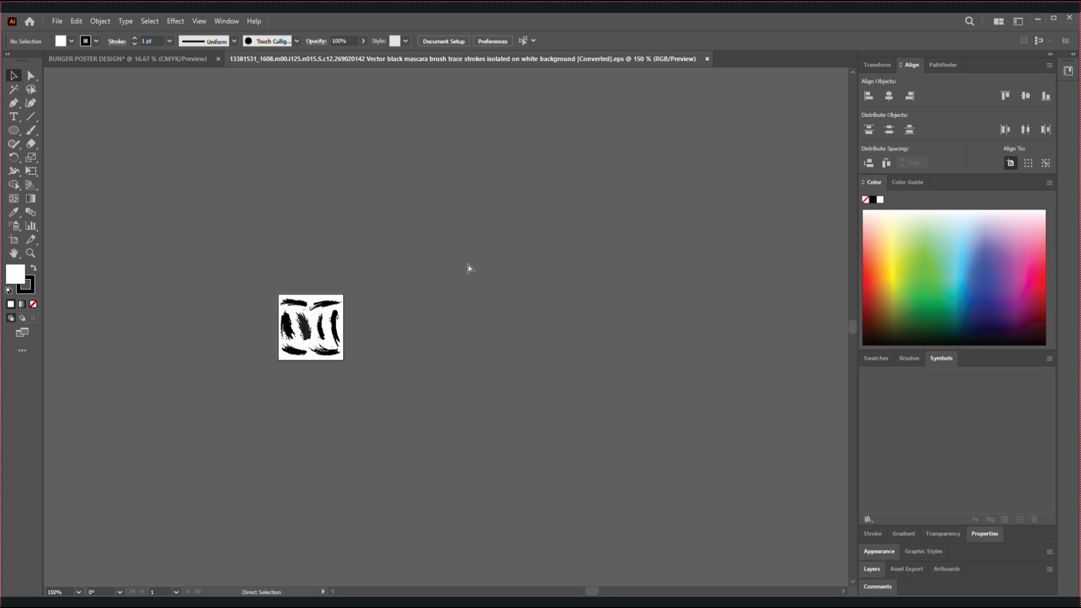
key(ctrl+equal)
key(ctrl+equal)
key(ctrl+equal)
mouse_move(258, 234)
mouse_down()
mouse_move(476, 255)
mouse_move(530, 250)
mouse_up()
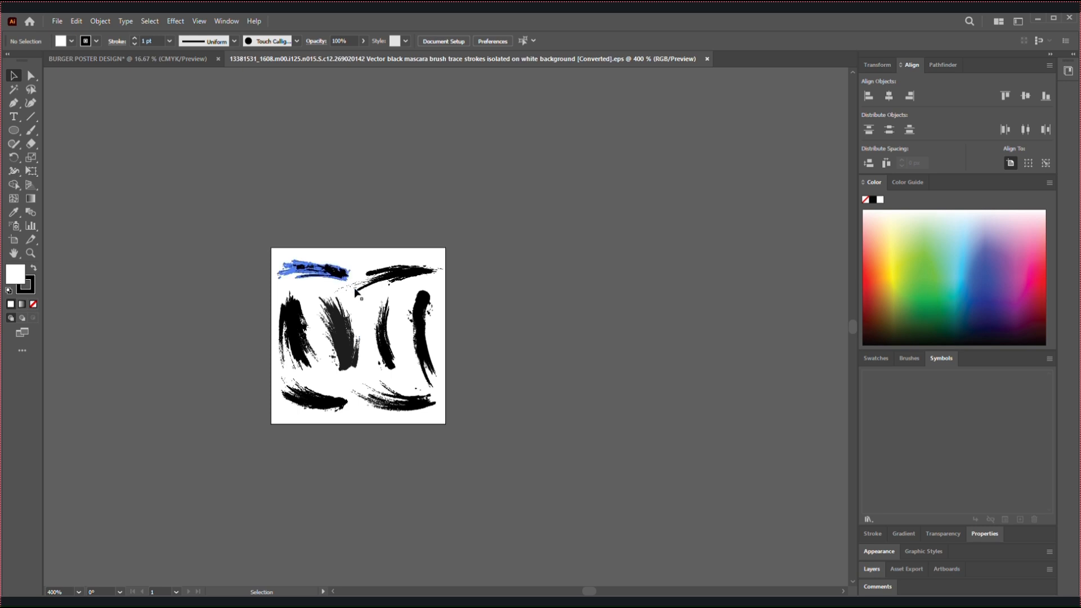
click(318, 274)
mouse_move(346, 285)
mouse_down()
mouse_move(422, 278)
mouse_move(361, 290)
mouse_move(344, 282)
mouse_move(406, 288)
mouse_move(332, 264)
mouse_move(181, 66)
mouse_move(195, 128)
mouse_up()
mouse_move(374, 263)
mouse_down()
mouse_move(369, 254)
mouse_move(495, 345)
mouse_move(575, 376)
mouse_move(416, 267)
mouse_move(394, 292)
mouse_move(355, 287)
mouse_move(282, 243)
mouse_move(285, 215)
mouse_move(496, 287)
mouse_move(505, 264)
mouse_move(617, 256)
mouse_up()
key(ctrl+z)
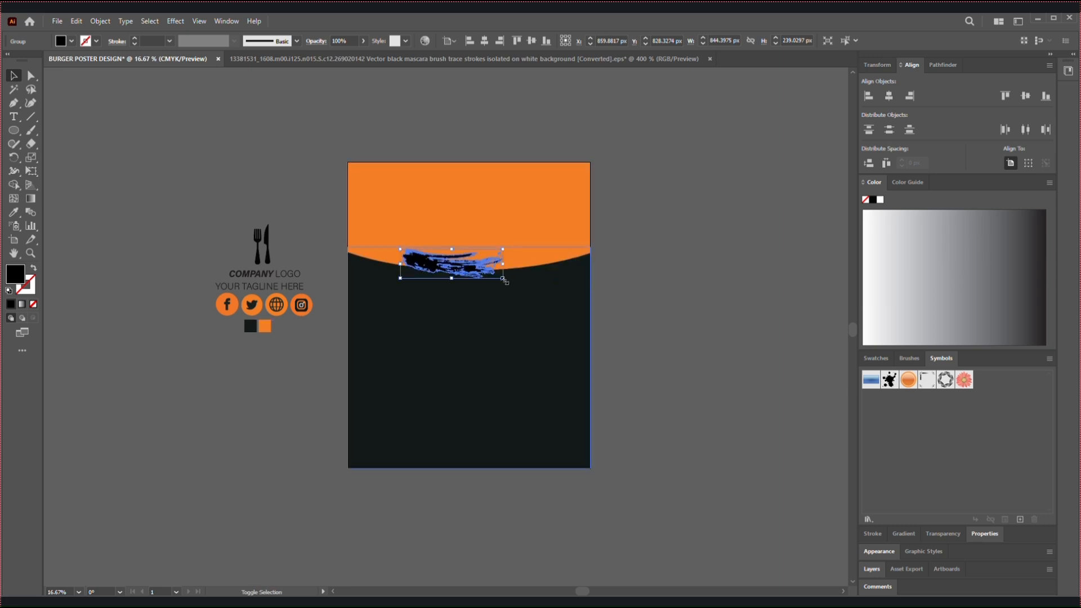
Enlarge the brush stroke to about 2365 × 625 px, tilt it slightly and position it across the orange header's lower edge
mouse_move(502, 277)
mouse_down()
mouse_move(559, 311)
mouse_move(595, 315)
mouse_up()
drag(507, 287, 514, 284)
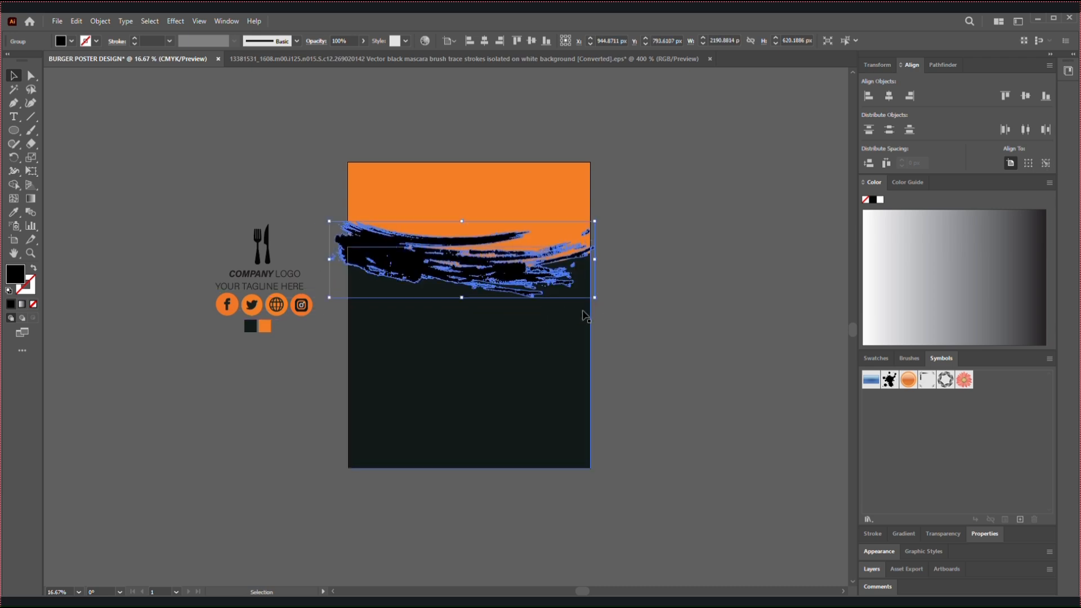
drag(597, 304, 604, 299)
drag(528, 278, 537, 273)
mouse_move(611, 289)
mouse_down()
mouse_move(619, 293)
mouse_move(570, 276)
mouse_up()
click(312, 183)
Recolor the brush stroke with the header's orange using the Eyedropper tool
drag(471, 304, 471, 305)
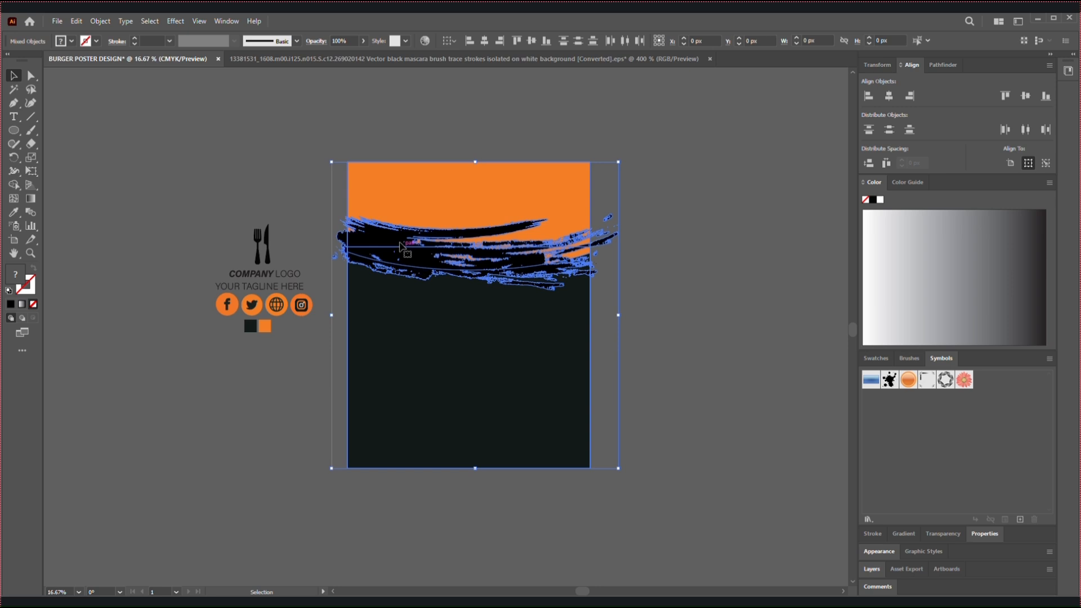
click(171, 212)
click(391, 263)
click(14, 212)
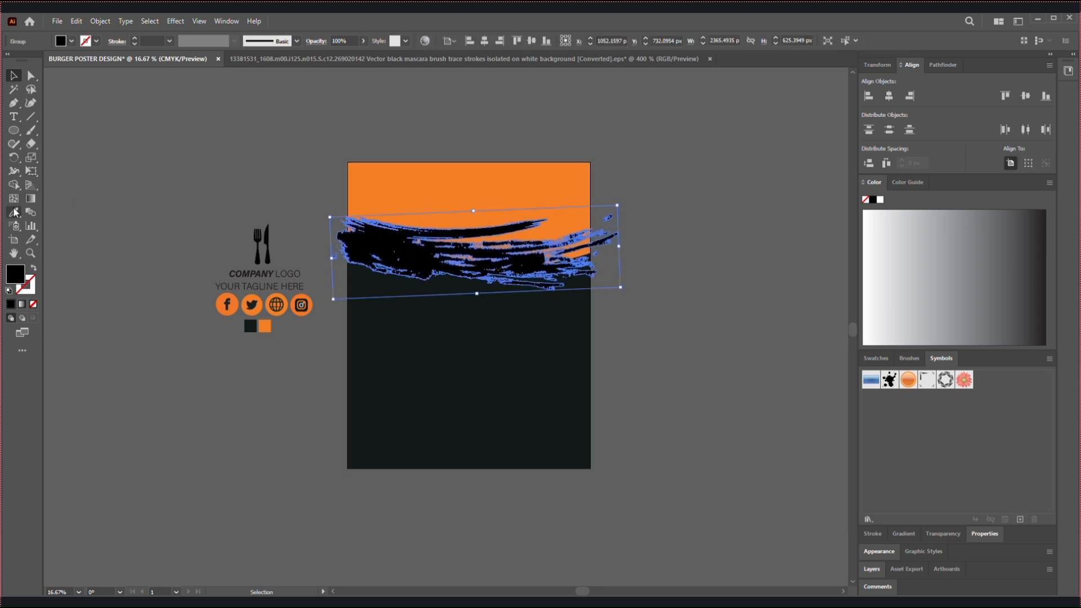
click(415, 205)
click(13, 75)
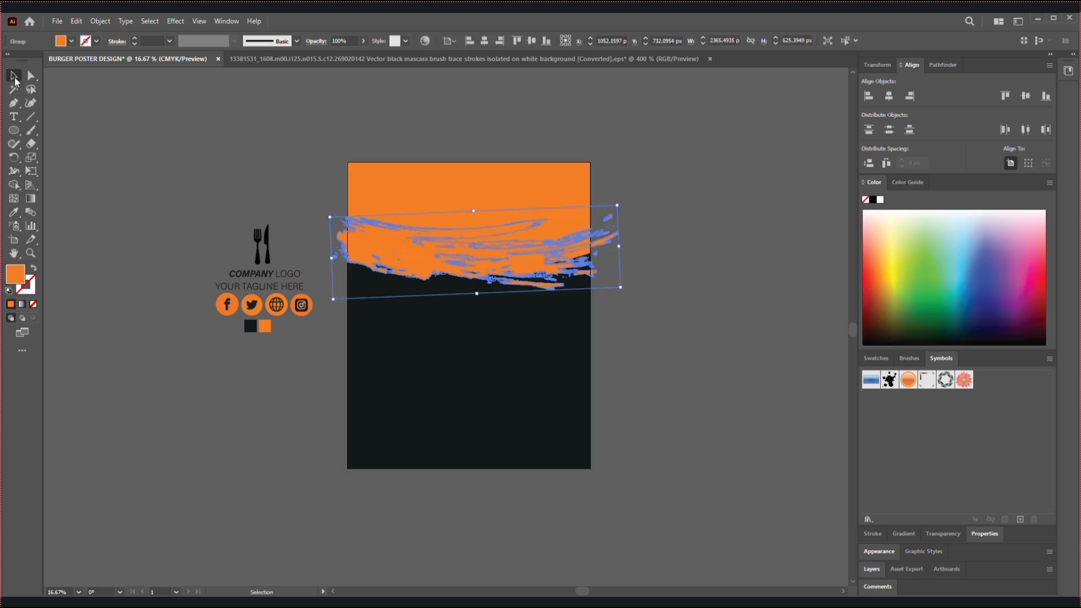
click(204, 135)
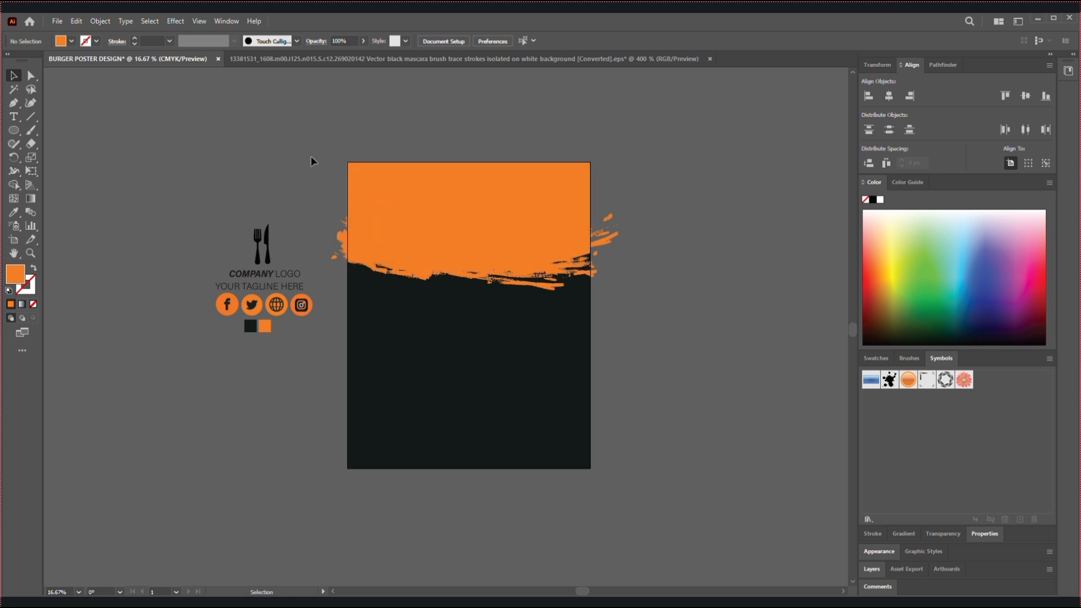
Select the brush stroke with the background shapes and trim off its parts outside the artboard using the Shape Builder tool
click(367, 366)
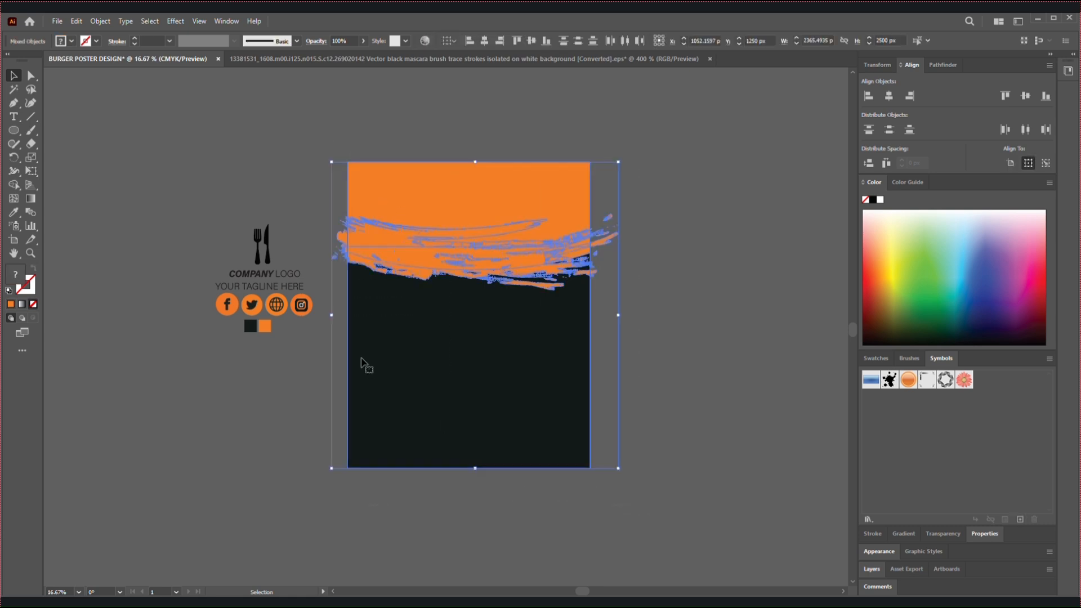
key(ctrl+plus)
click(22, 185)
click(351, 225)
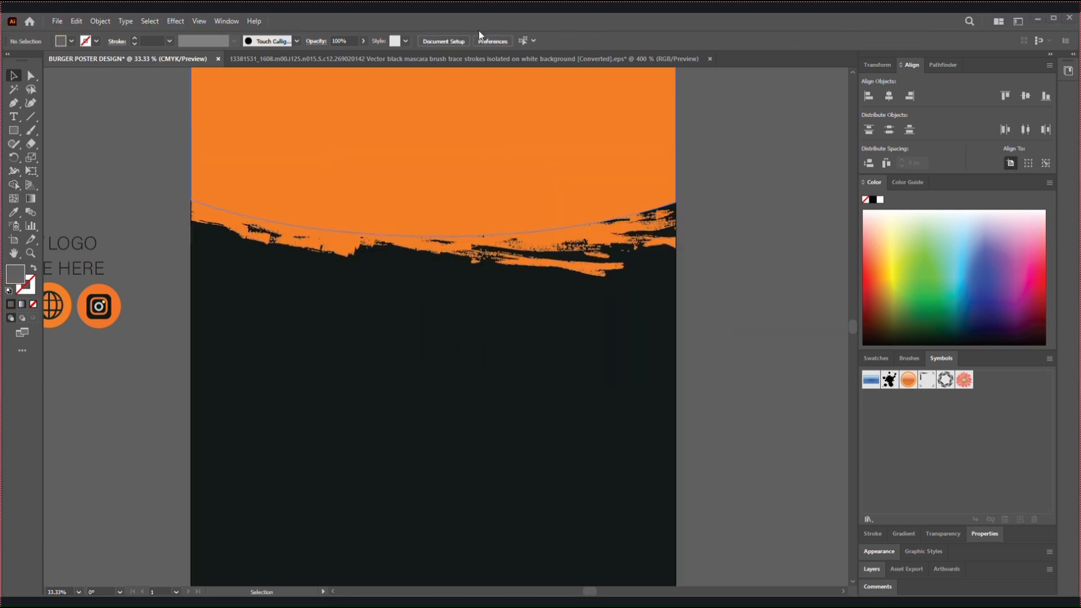
key(a)
key(ctrl+minus)
key(v)
scroll(726, 354, down, 3)
scroll(268, 249, up, 3)
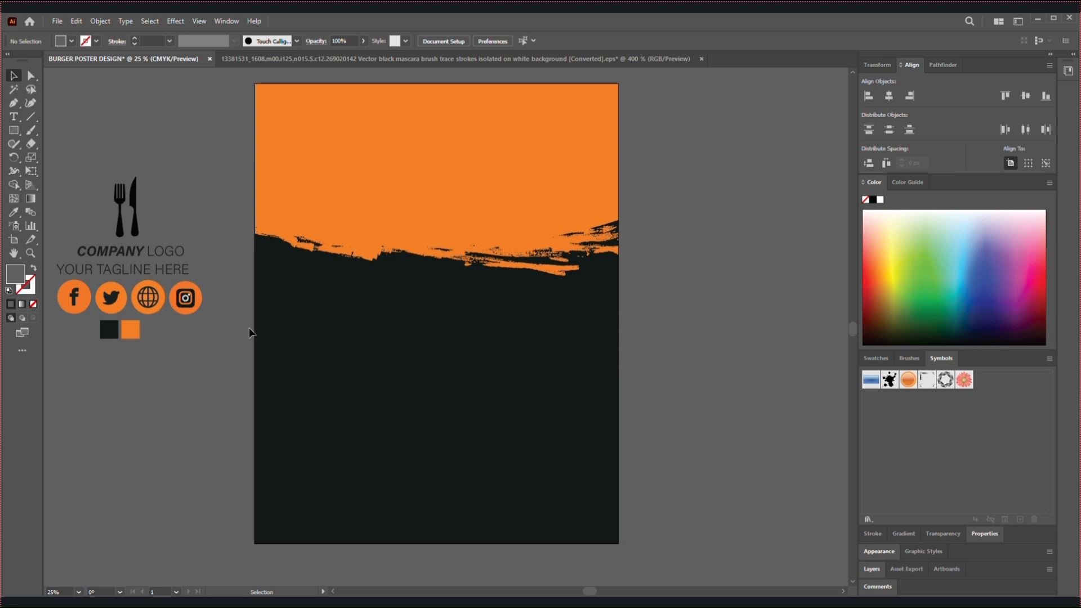
Place the cut-out top-view-tasty-meat-sandwich-wit burger image from New Volume (D:) on the dark area at about 1196 × 797 px
click(57, 21)
click(81, 227)
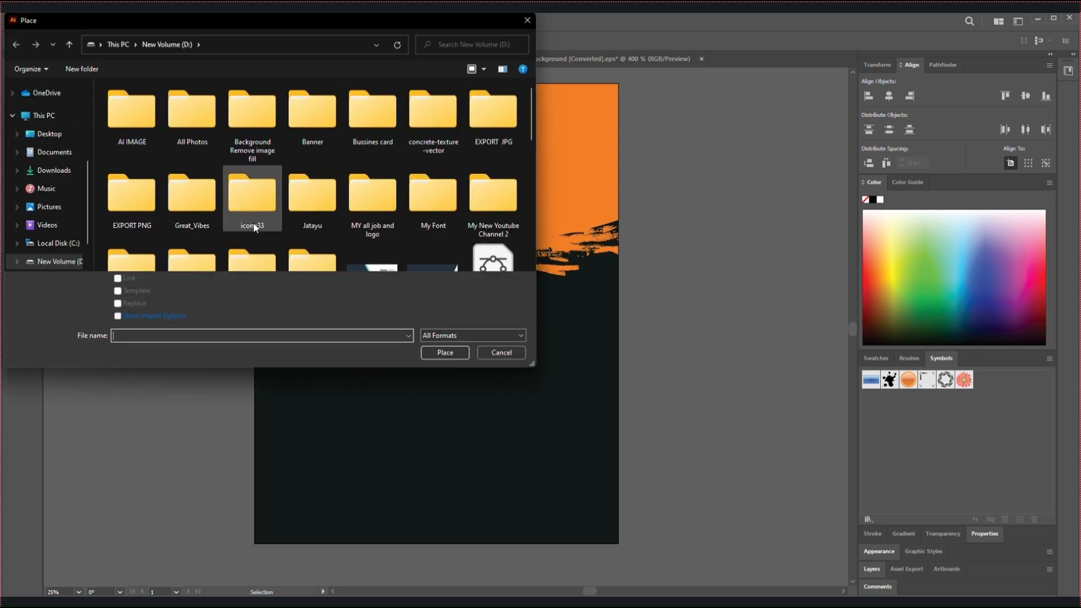
scroll(337, 194, down, 2)
scroll(349, 202, down, 2)
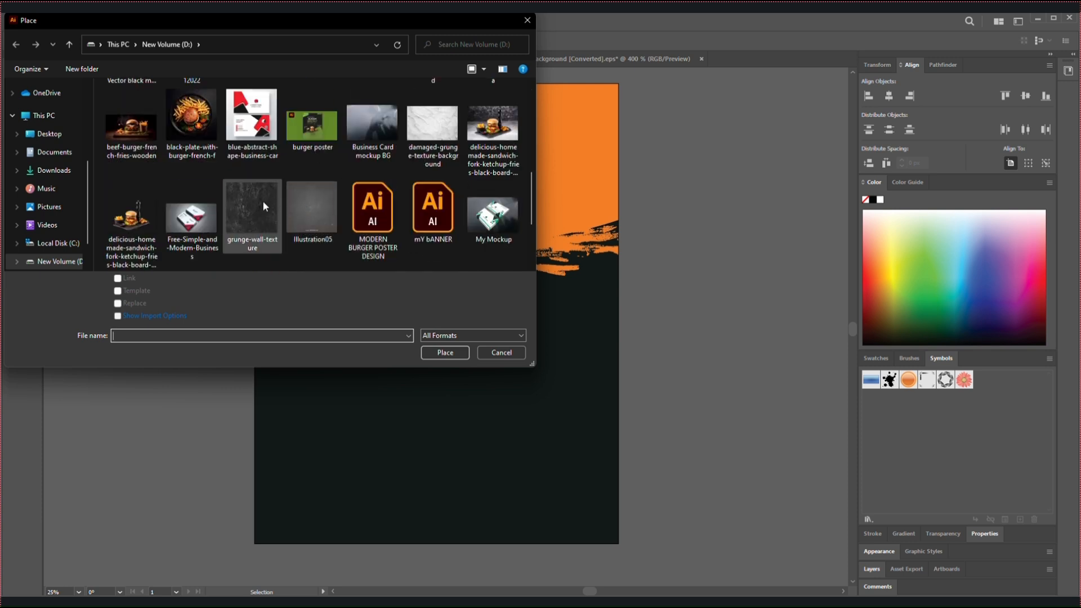
scroll(185, 193, down, 2)
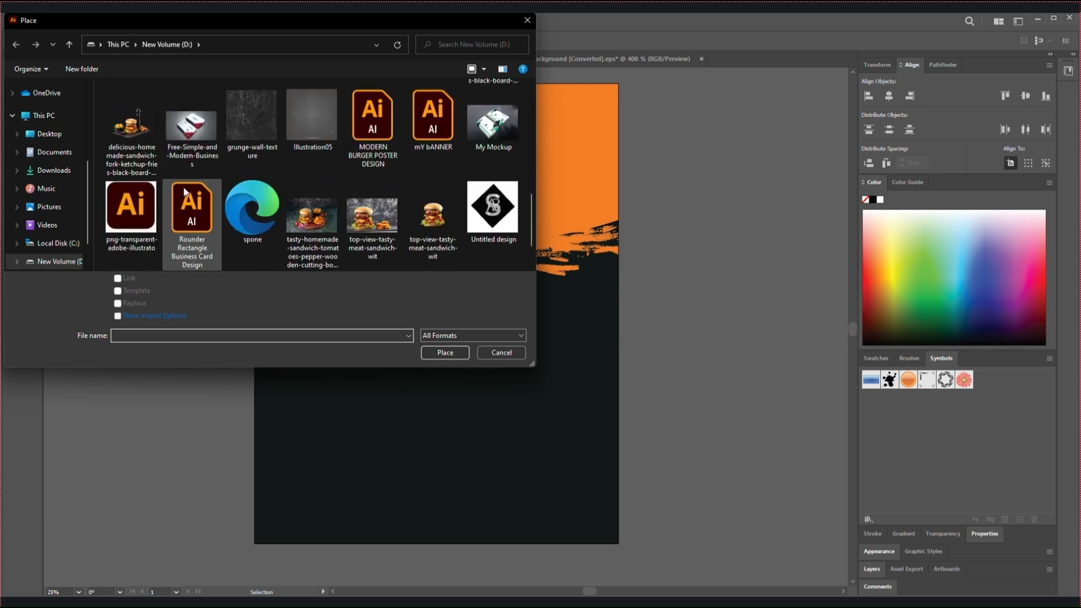
click(419, 216)
click(437, 352)
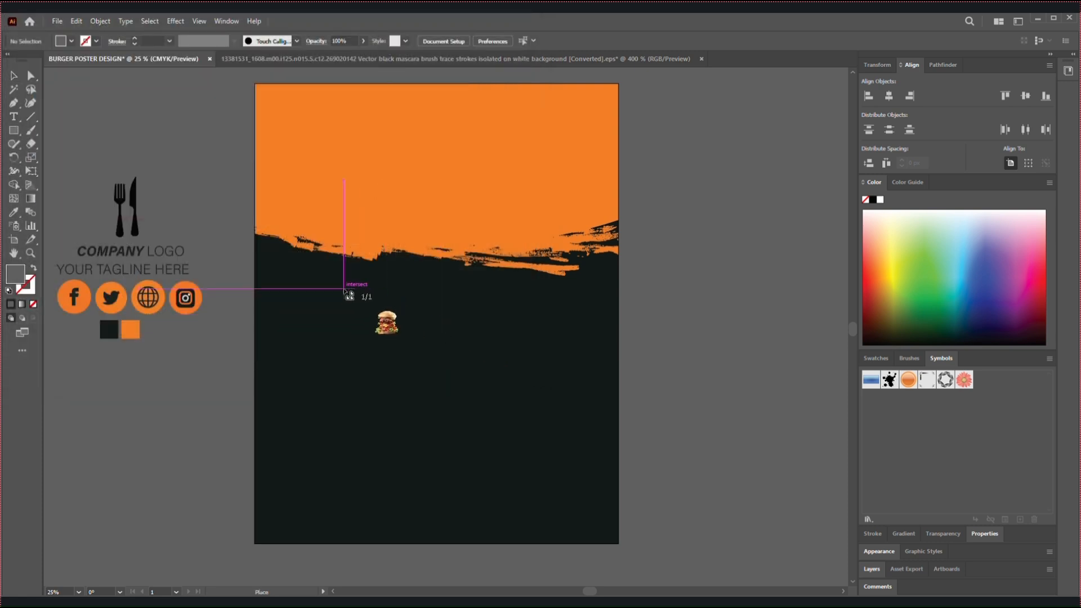
drag(505, 512, 562, 563)
drag(445, 337, 421, 320)
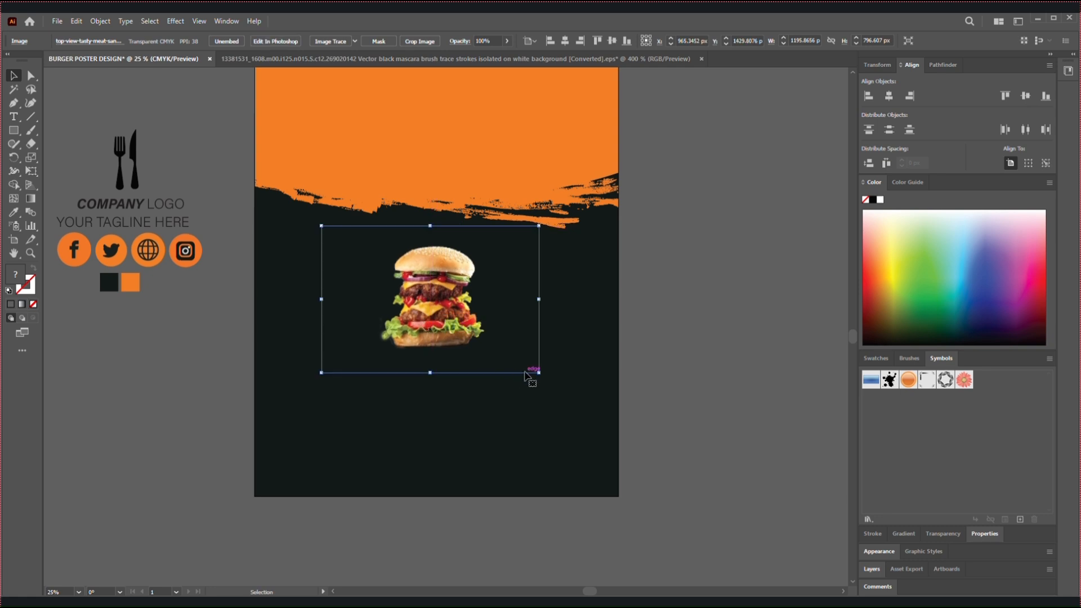
Enlarge the burger image to about 2467 × 1643 px and move it up so the bun overlaps the orange header
drag(539, 373, 652, 467)
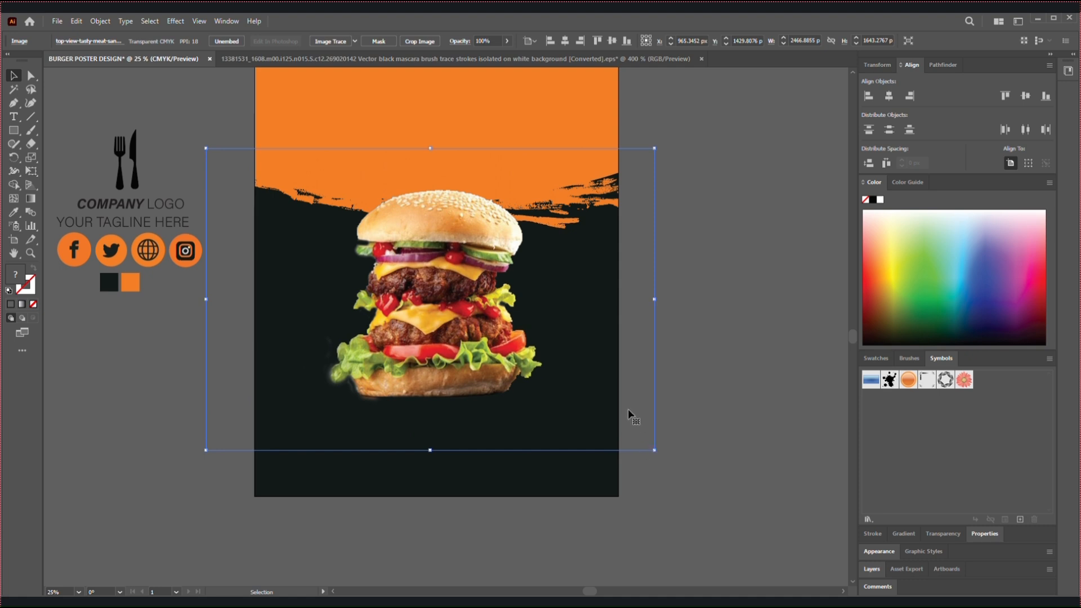
drag(437, 360, 442, 333)
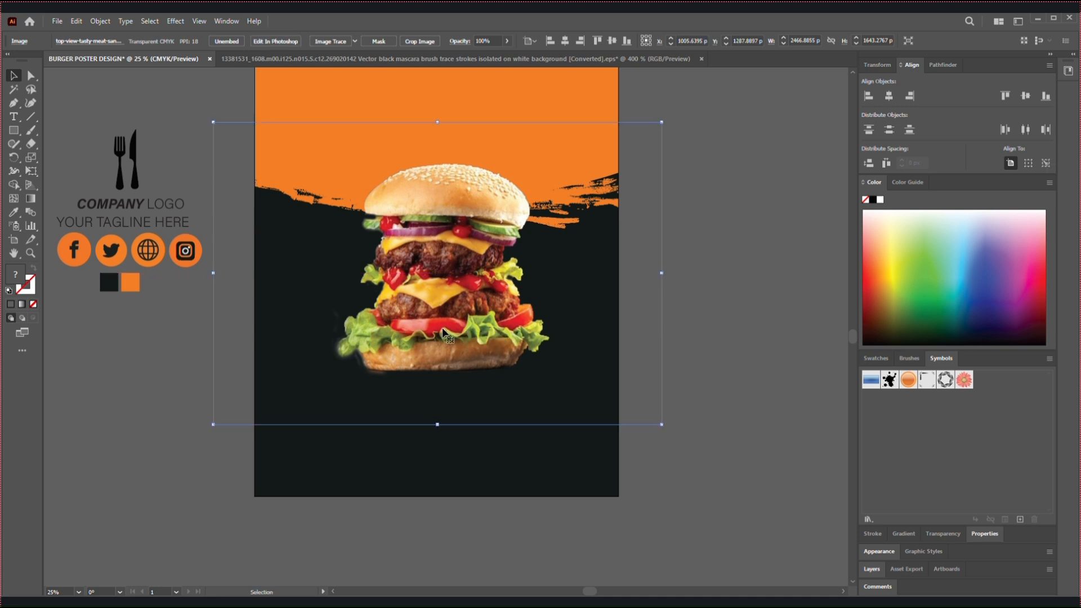
click(162, 368)
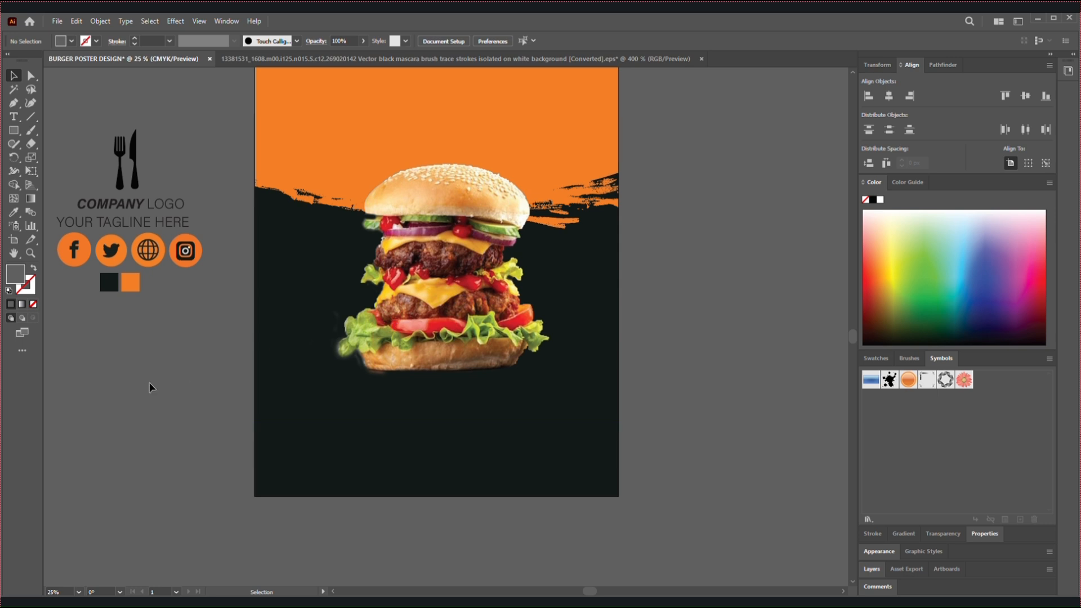
drag(472, 270, 469, 264)
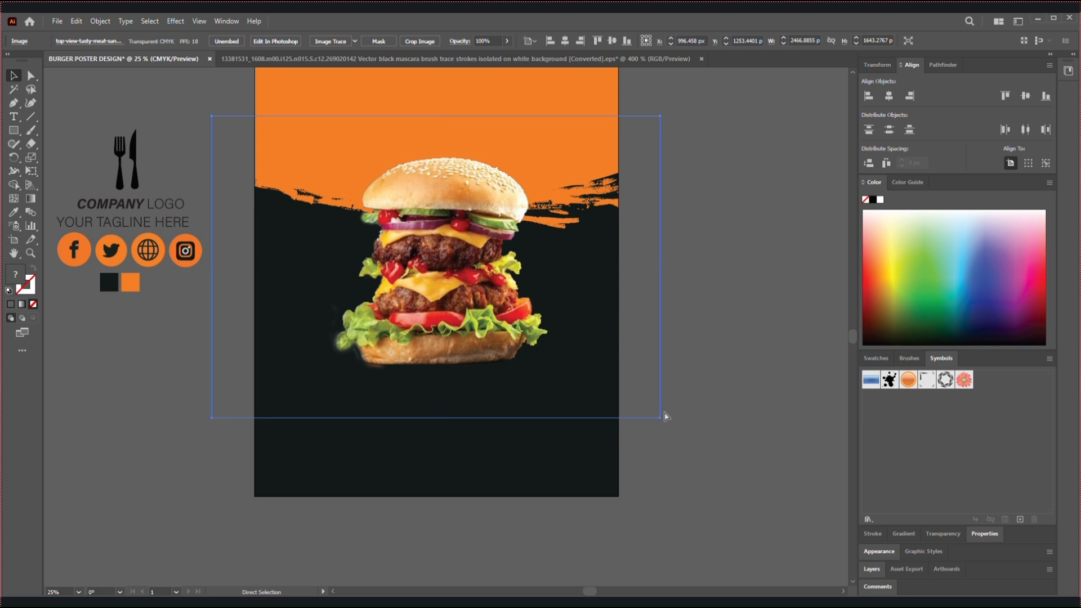
Scale the burger image down to about 2082 × 1387 px and move it up by about 141 px
key(ctrl+minus)
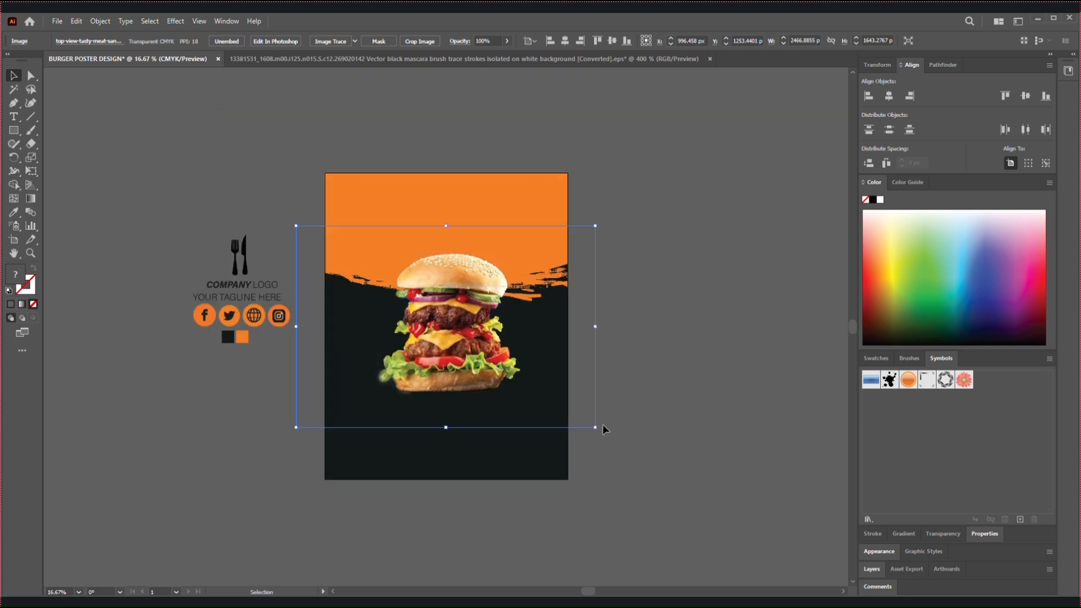
key(ctrl+plus)
drag(670, 477, 646, 453)
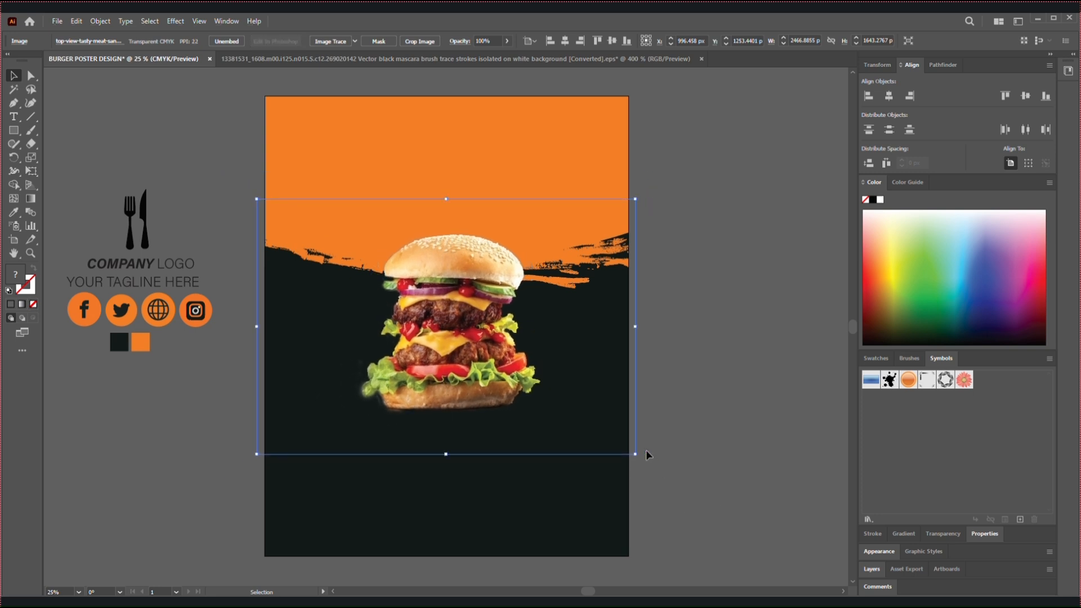
mouse_move(444, 376)
mouse_down()
mouse_move(457, 367)
mouse_move(448, 356)
mouse_up()
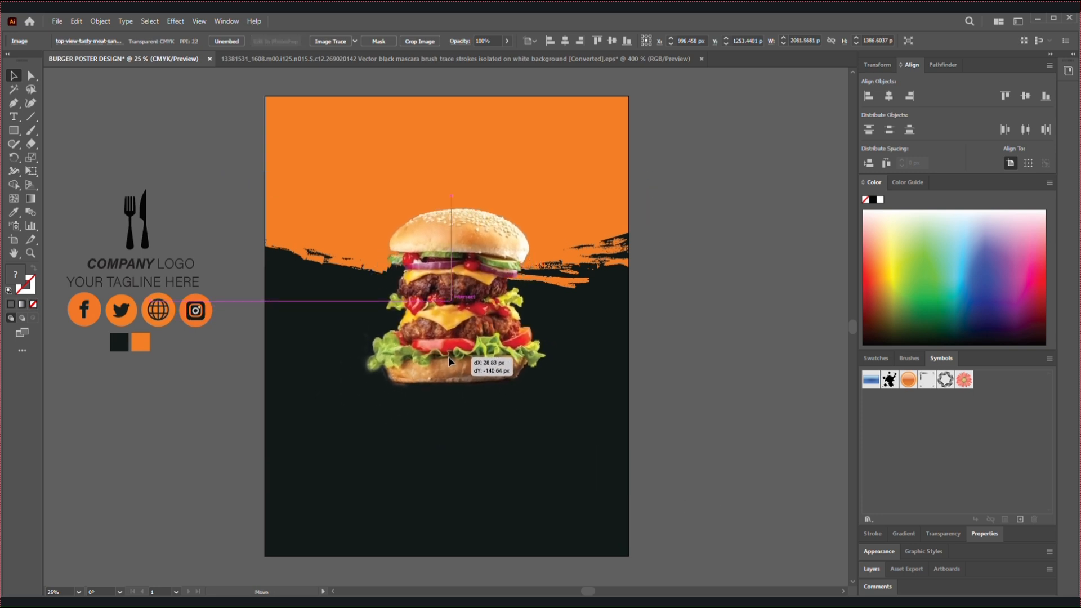
click(680, 326)
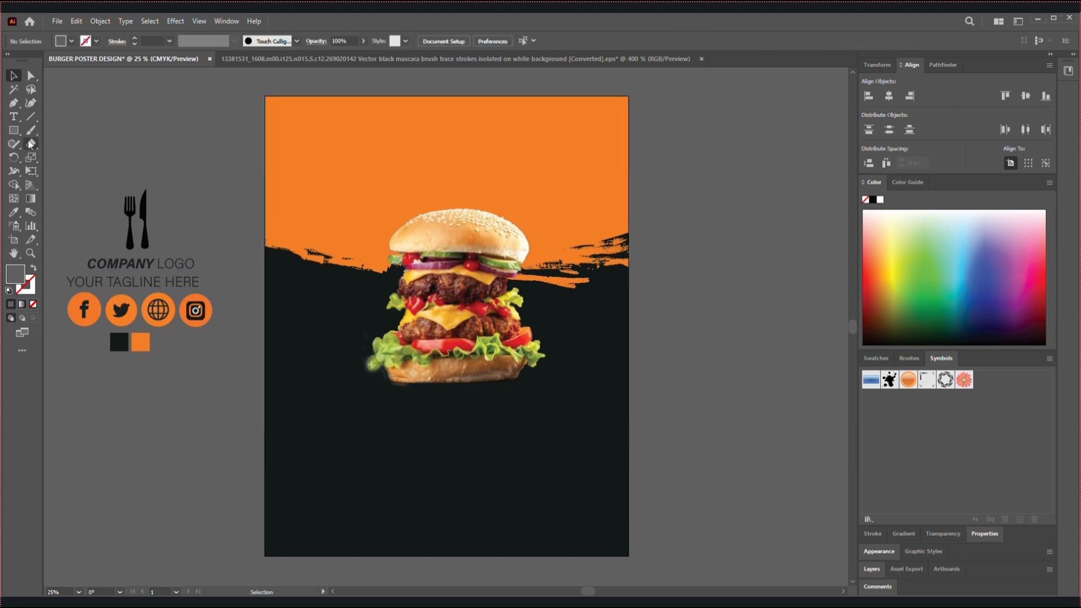
Add the text "SUPER Delicious" above the company logo beside the artboard
key(ctrl+t)
key(t)
click(150, 135)
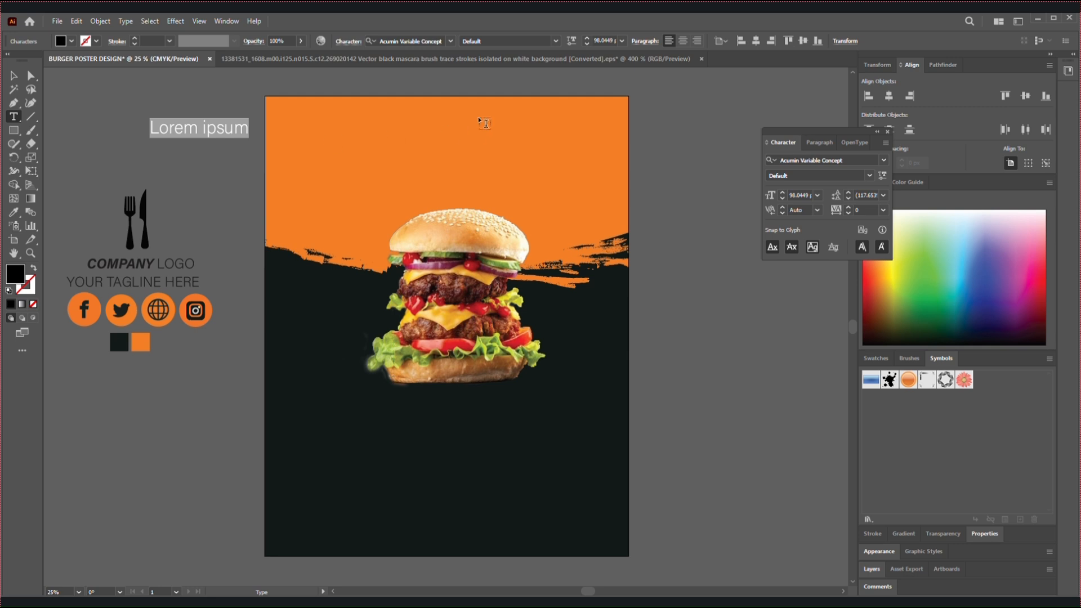
text(S)
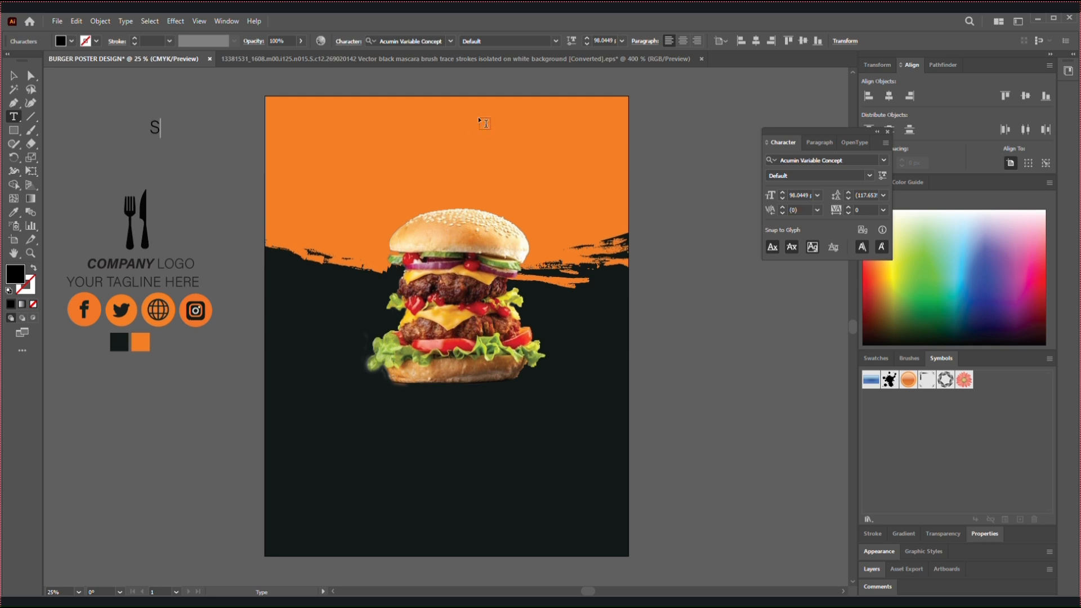
text(UPER Deli)
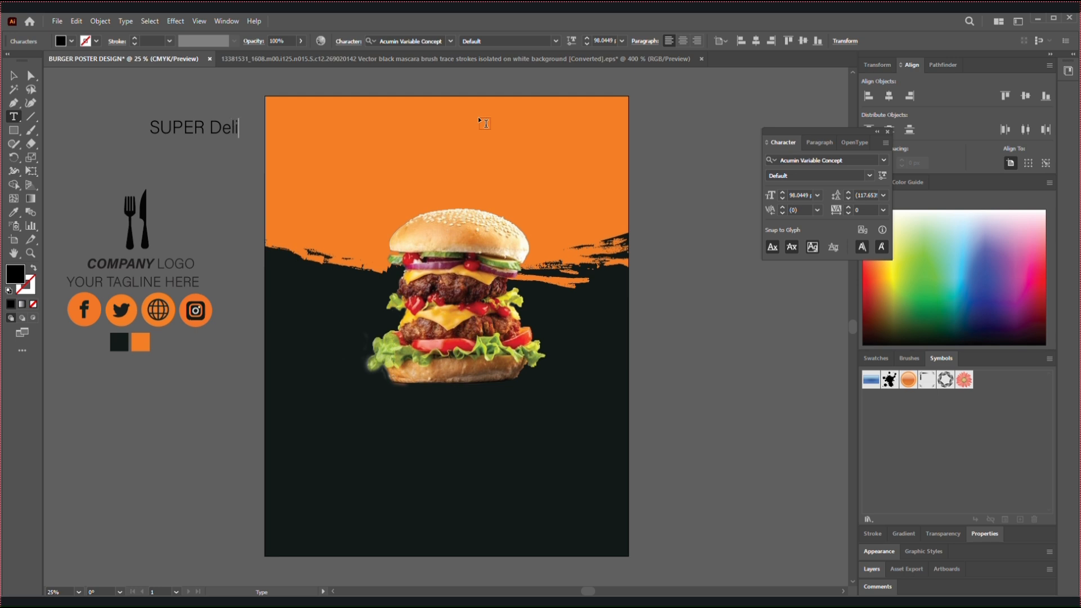
text(cious)
click(13, 76)
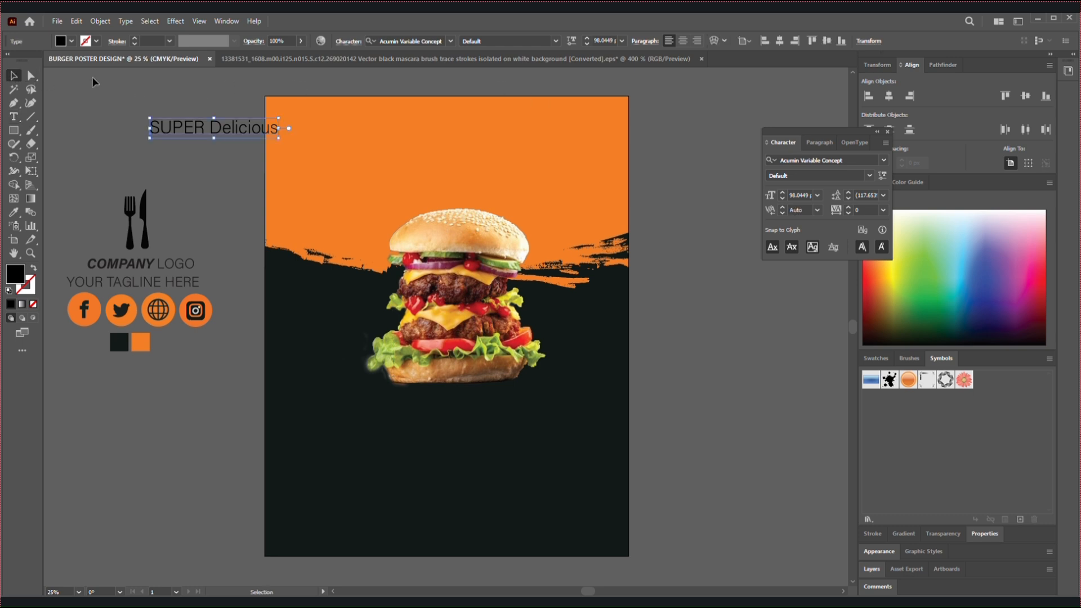
Set the font of the word "SUPER" to 321impact
double_click(182, 133)
key(ctrl+a)
drag(151, 128, 209, 130)
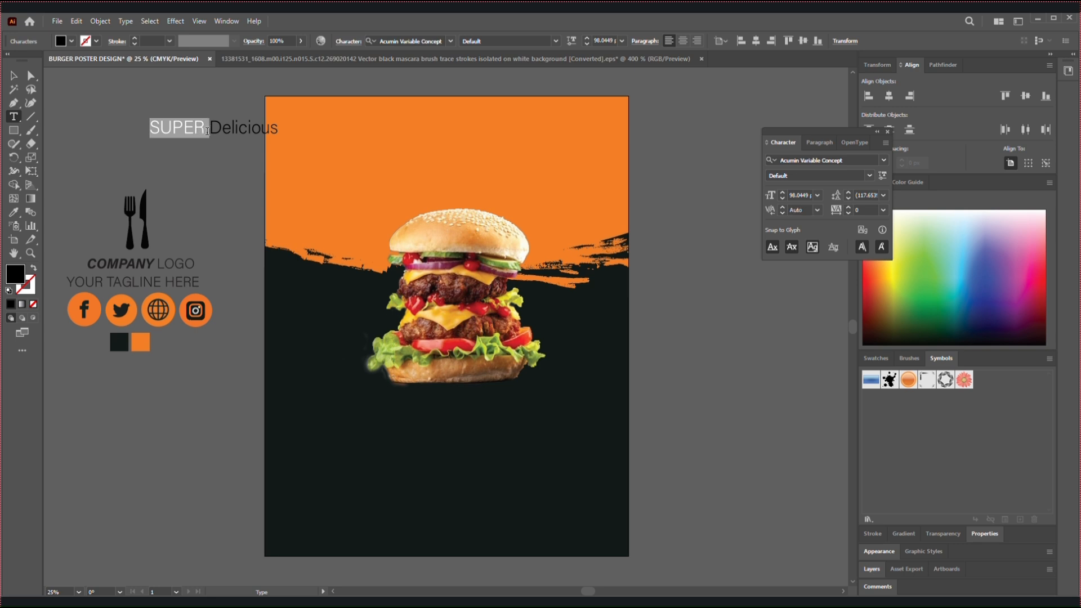
click(885, 161)
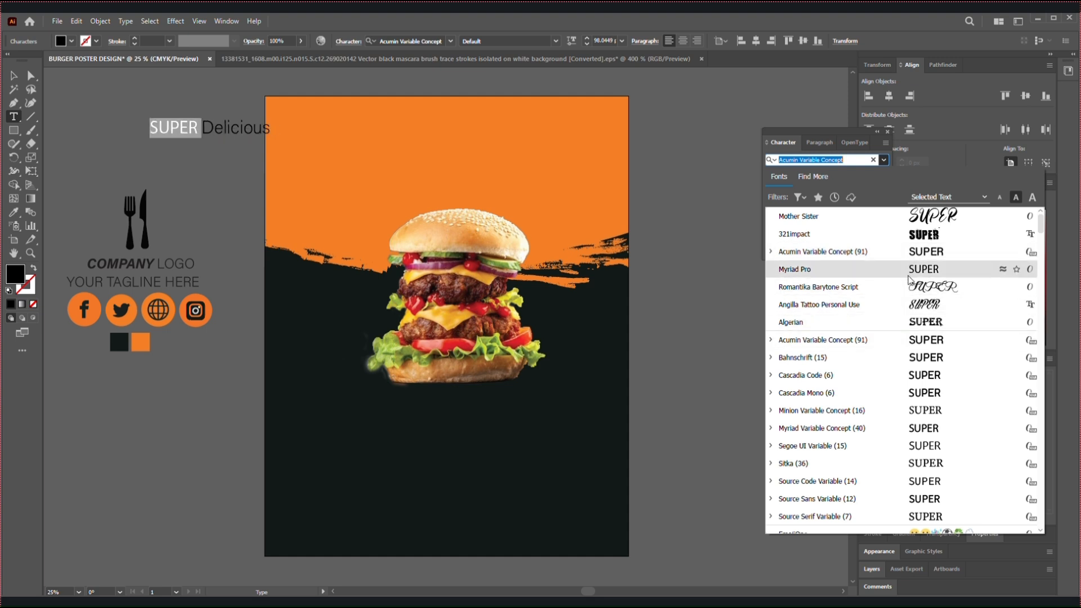
click(923, 234)
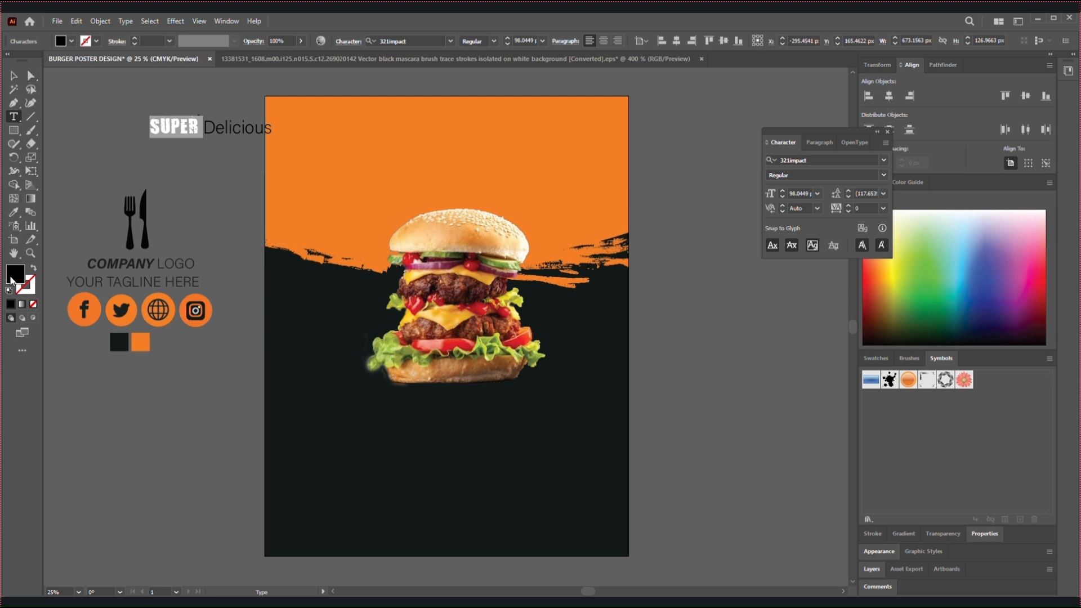
Change the fill color of the word "SUPER" to white
double_click(22, 274)
click(393, 235)
click(683, 244)
click(13, 75)
click(258, 111)
Set the font of the word "Delicious" to Romantika Barytone Script
double_click(220, 130)
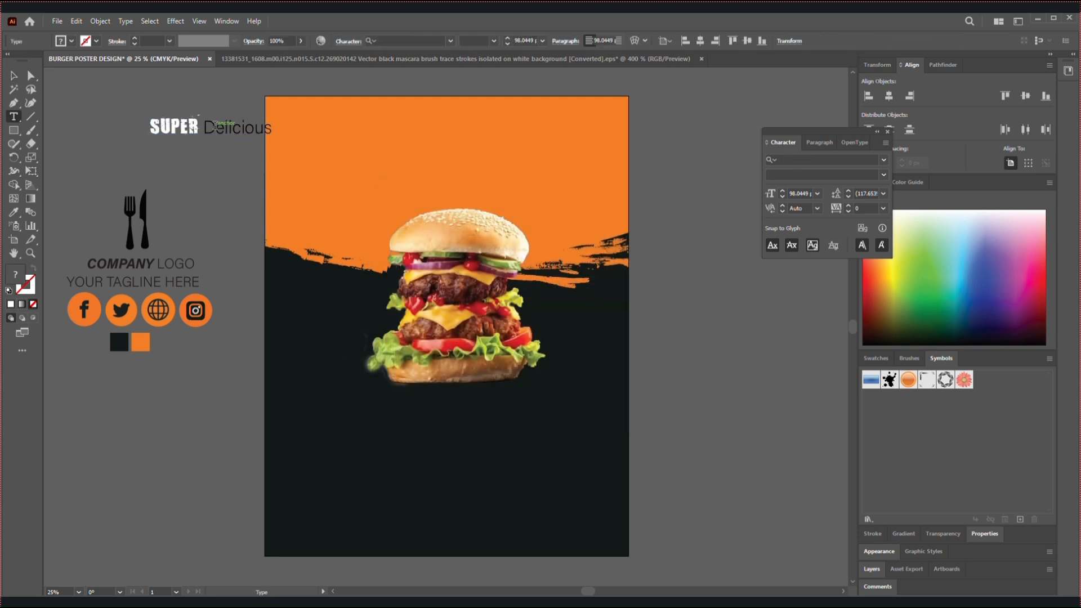
drag(206, 127, 273, 129)
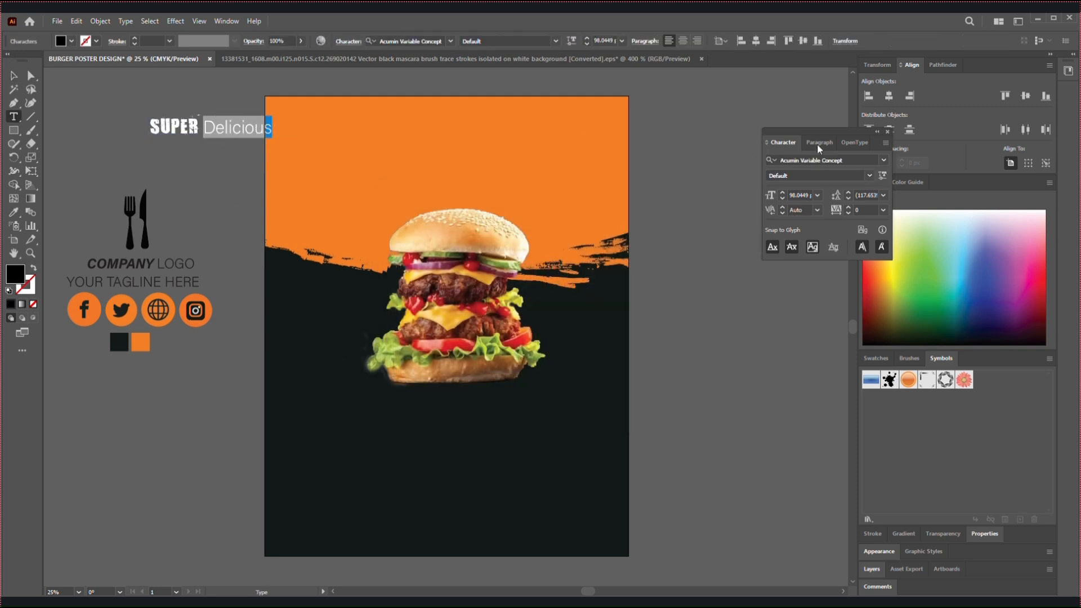
click(882, 160)
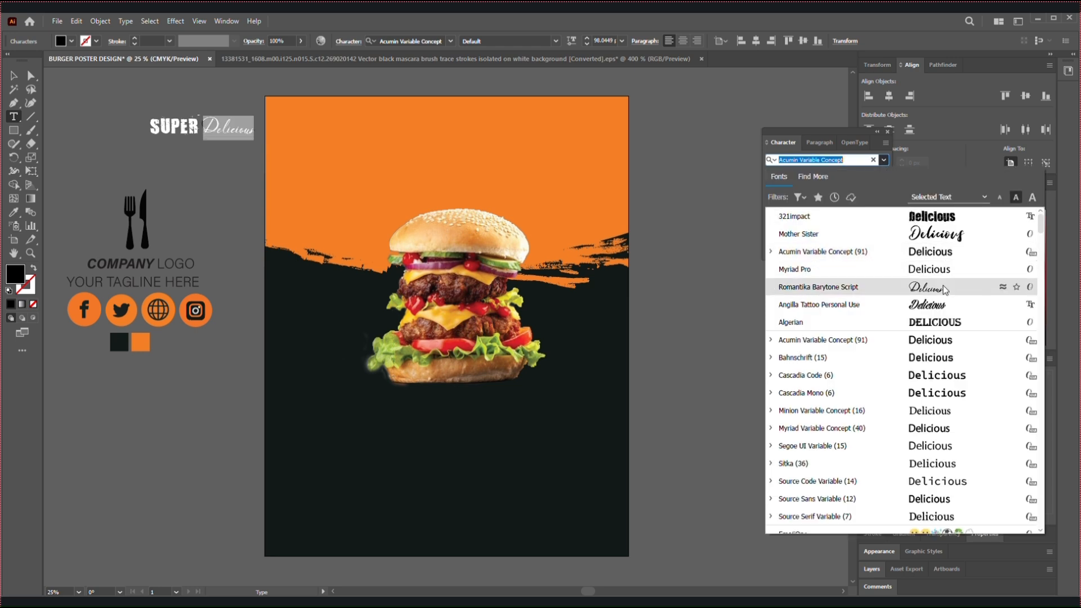
click(945, 288)
click(13, 75)
click(102, 104)
Change the fill color of the word "Delicious" to white
double_click(236, 130)
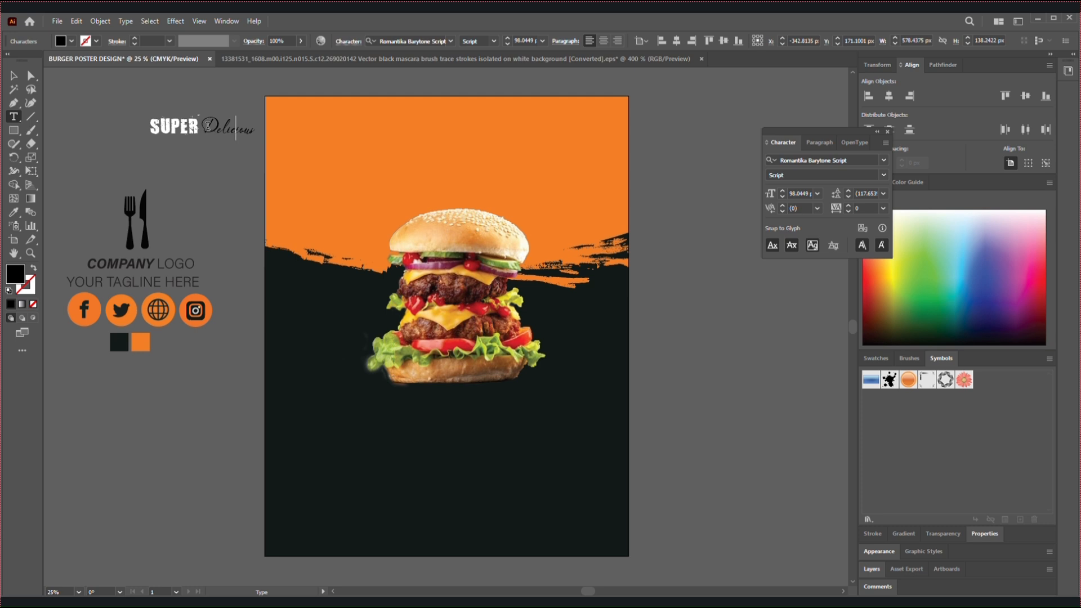
drag(204, 126, 253, 127)
double_click(13, 275)
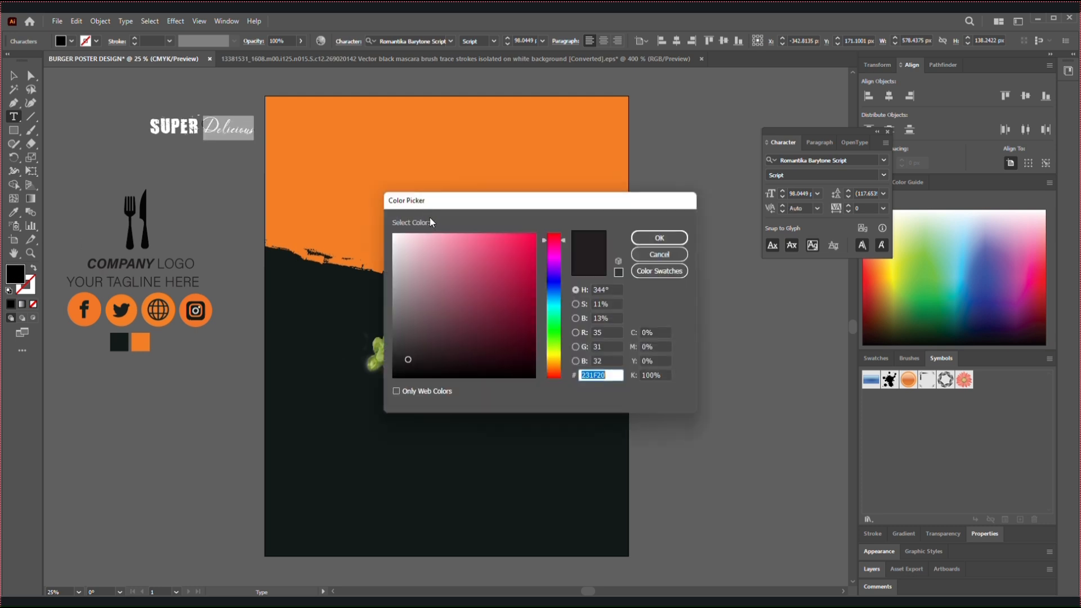
click(659, 238)
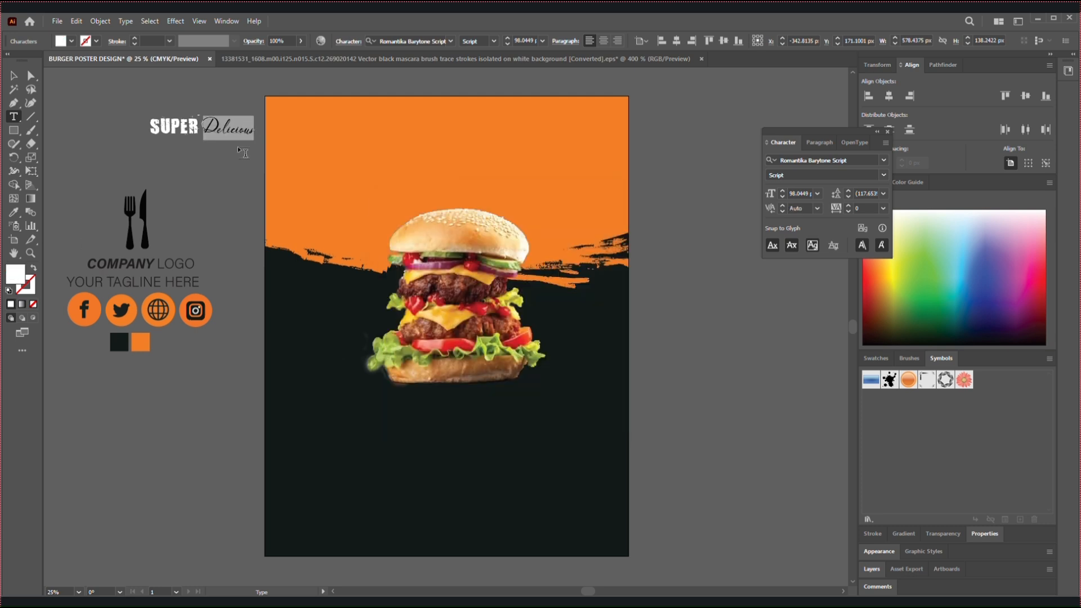
Move the "SUPER Delicious" headline onto the orange header above the burger image
click(15, 80)
click(119, 135)
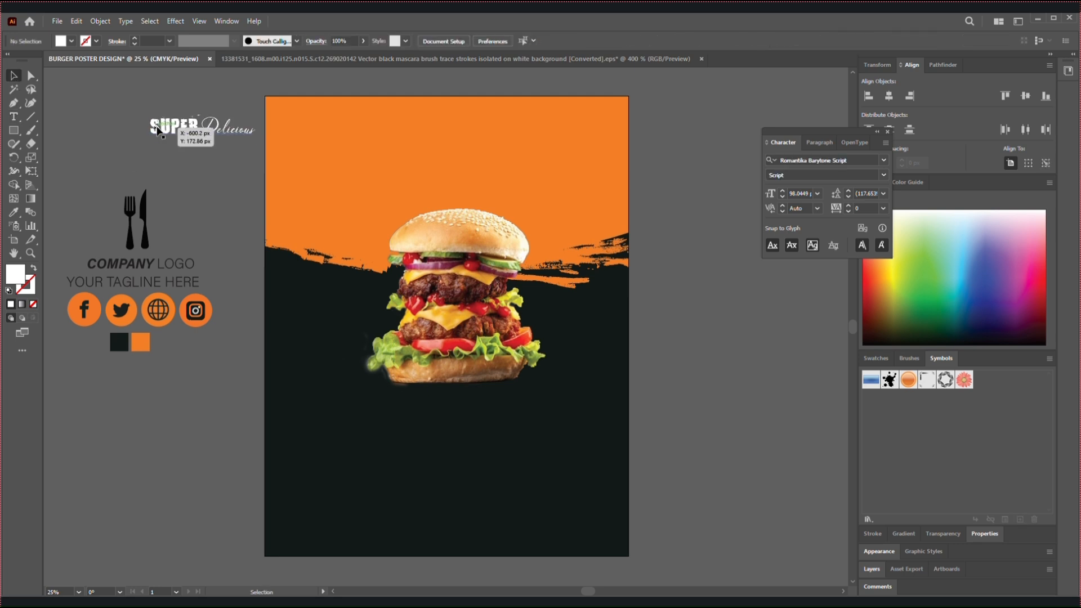
drag(200, 133, 435, 155)
click(179, 111)
Add the text "BURGER" on the orange header near the "SUPER Delicious" headline
click(13, 117)
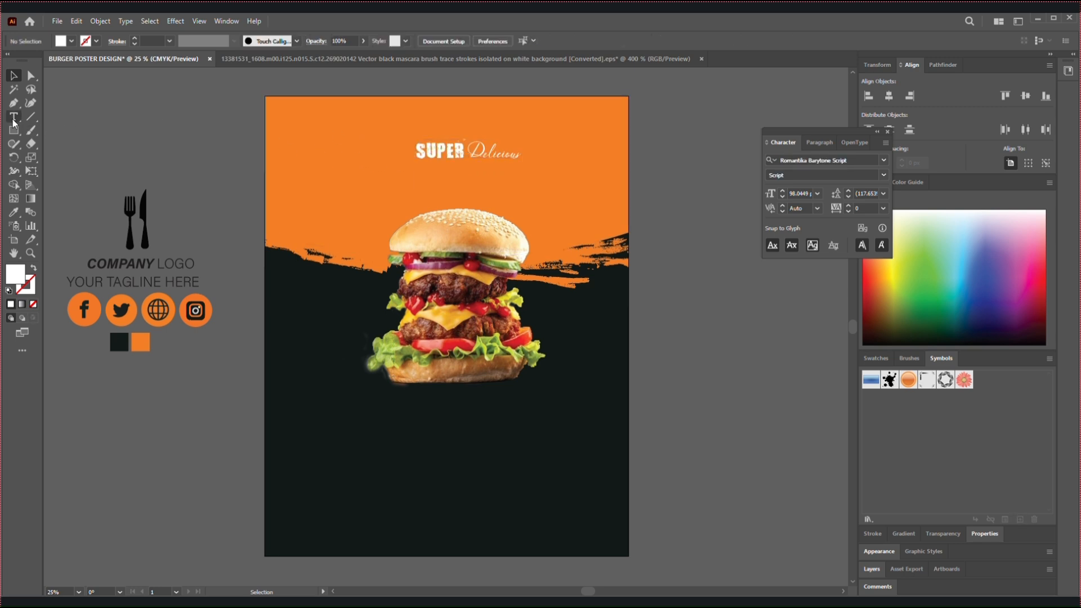
click(333, 138)
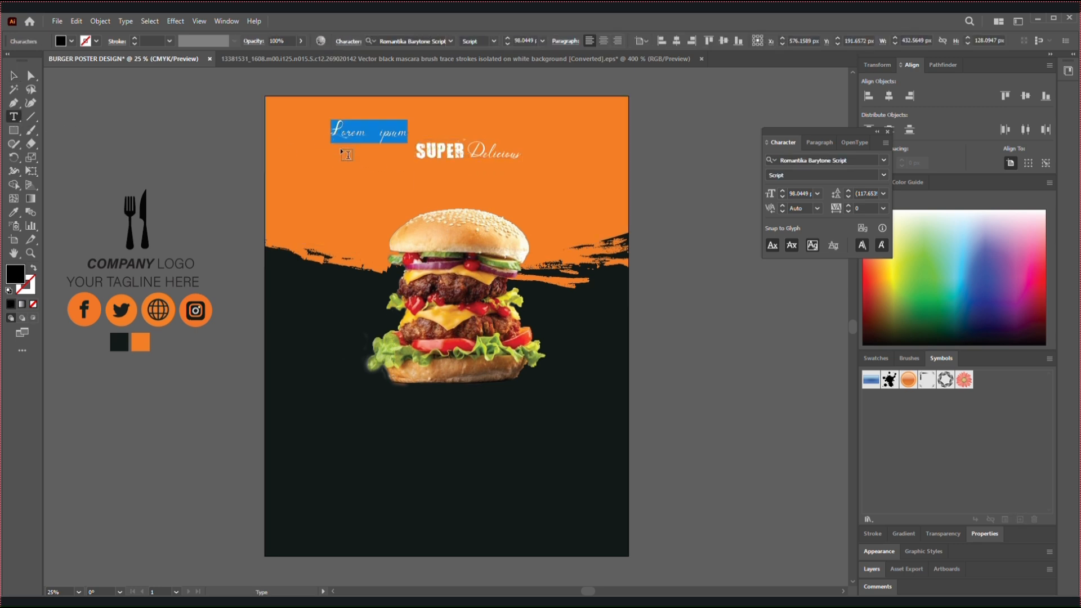
text(BURGER)
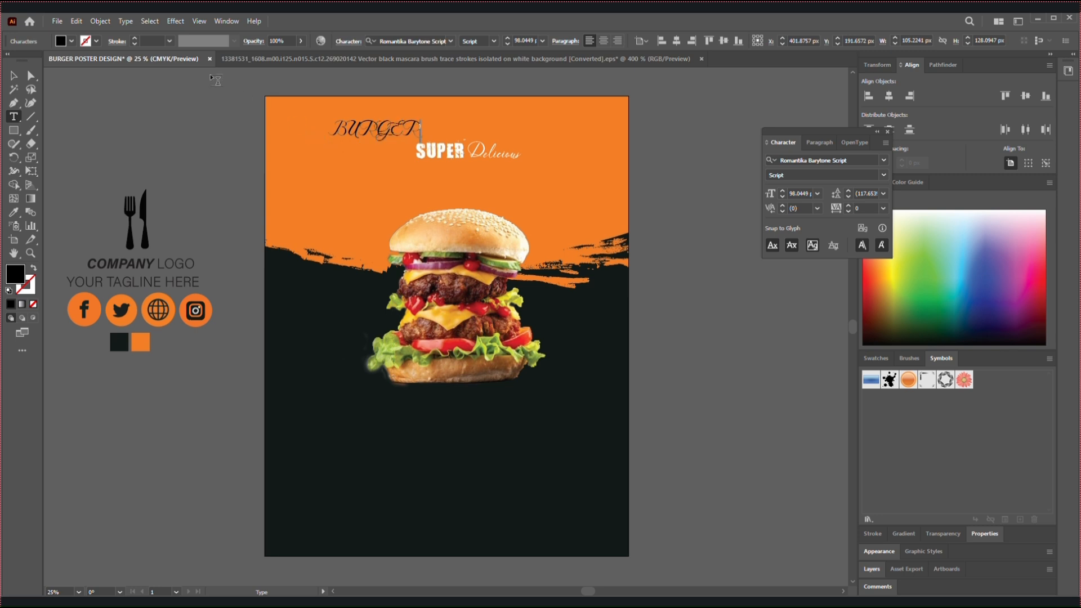
Set the font of "BURGER" to 321impact and enlarge it to a font size of about 233 beneath the headline
drag(335, 129, 531, 138)
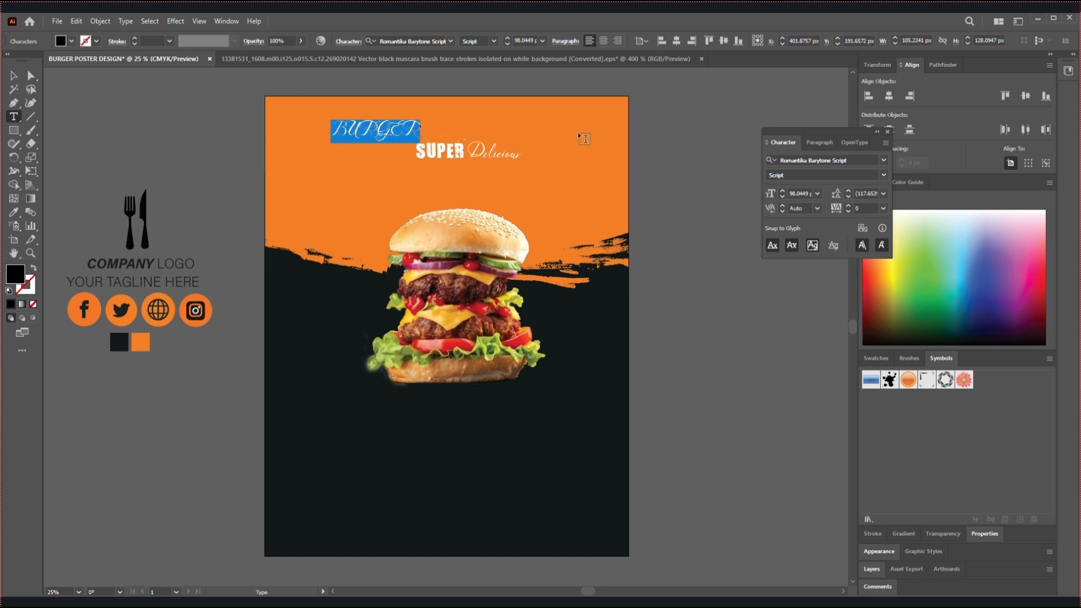
click(883, 160)
click(946, 235)
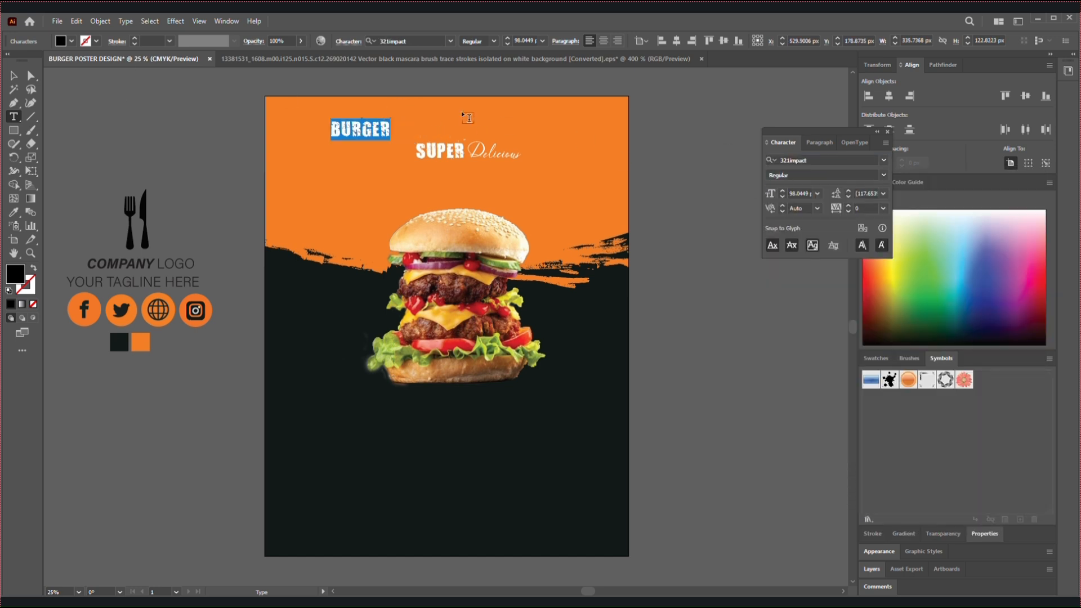
click(14, 75)
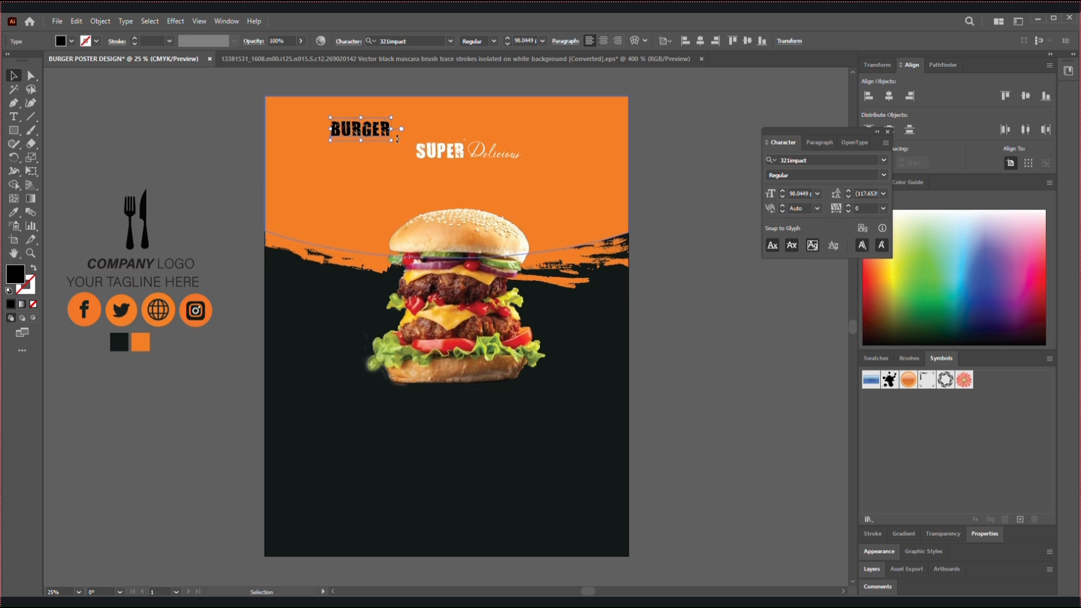
drag(392, 142, 467, 188)
Change the fill color of the word "BURGER" to white
double_click(425, 192)
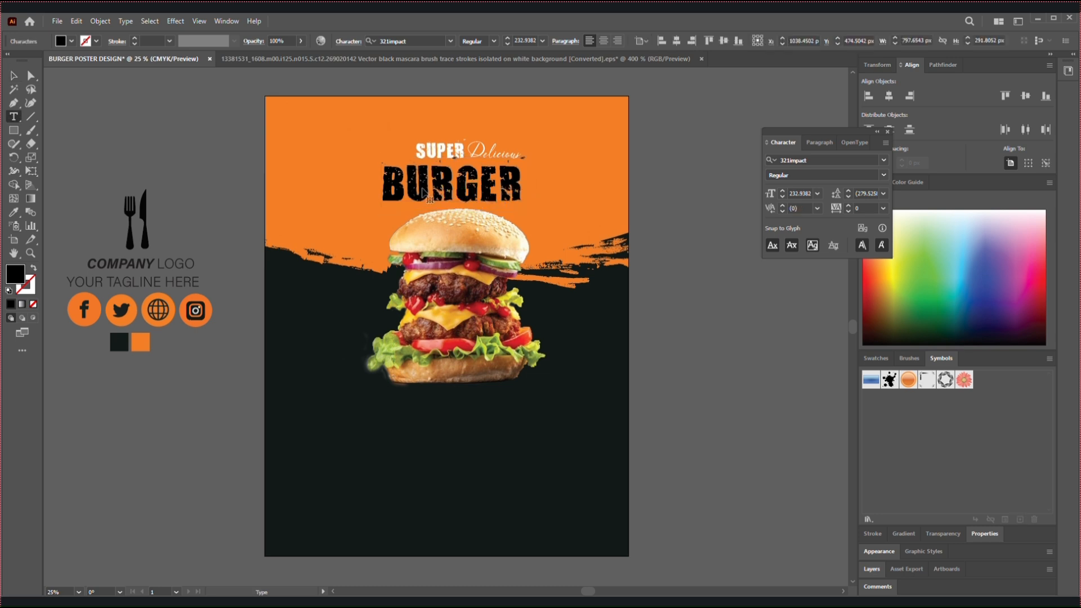
key(ctrl+a)
double_click(15, 275)
click(397, 234)
click(659, 237)
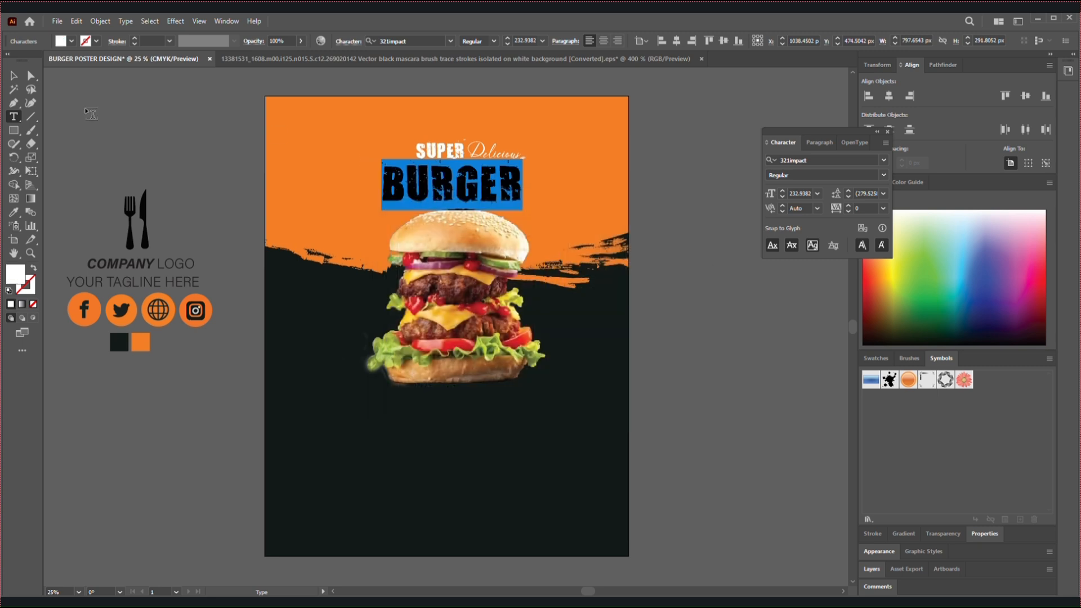
Move the "SUPER Delicious" and "BURGER" lines higher above the burger and reduce "BURGER" to a font size of about 196
click(12, 82)
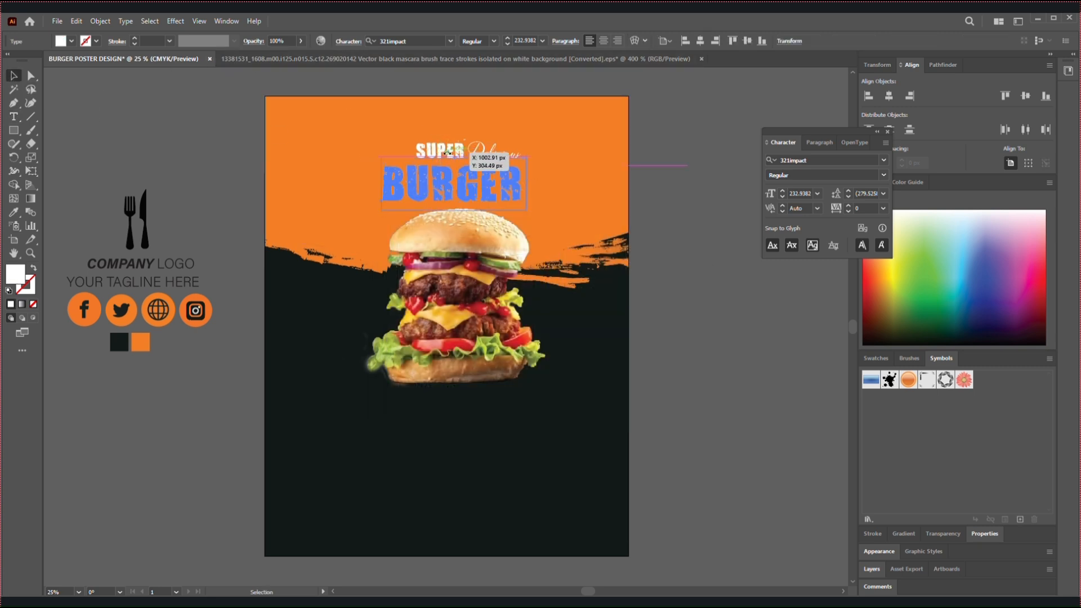
click(543, 150)
drag(443, 153, 436, 144)
drag(457, 182, 460, 172)
drag(461, 135, 455, 133)
drag(513, 154, 484, 170)
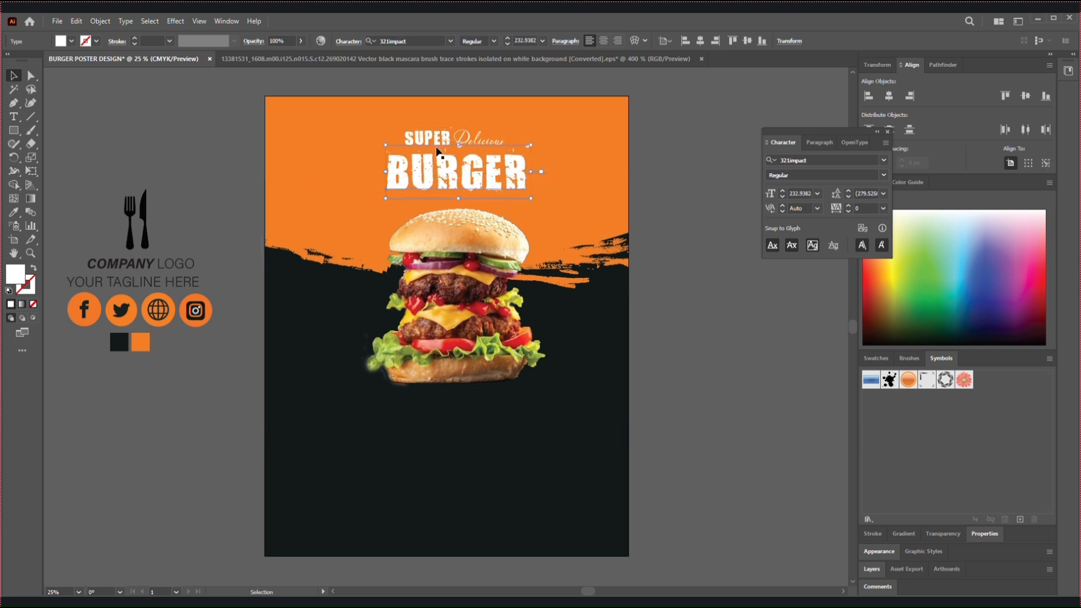
drag(532, 198, 475, 163)
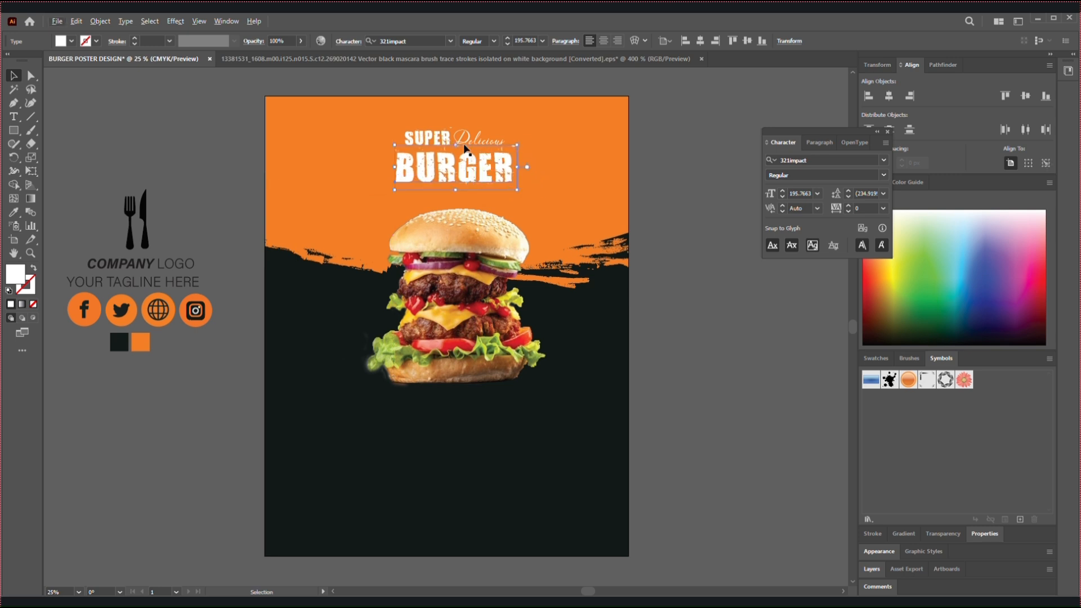
click(157, 152)
Add the text "Today best deal" beside the "BURGER" headline, overlapping the artboard's edge
click(14, 117)
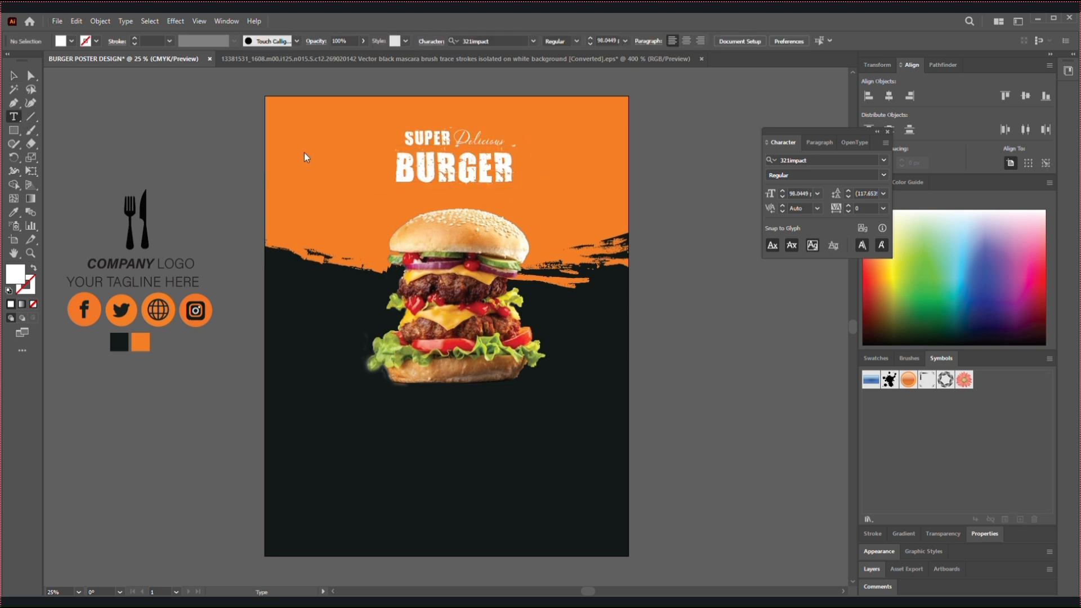
click(220, 150)
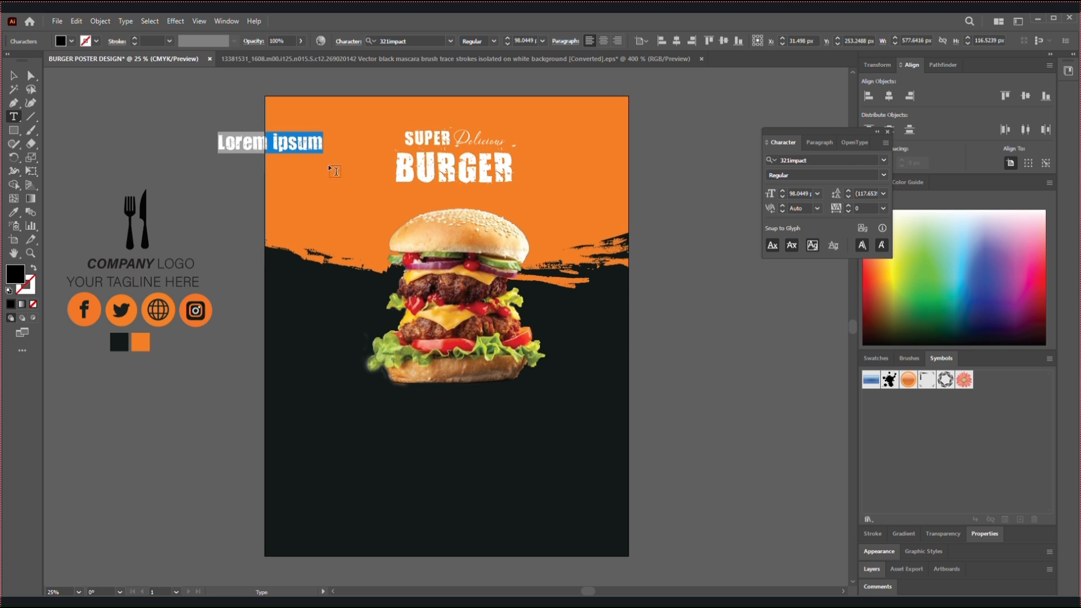
text(TO)
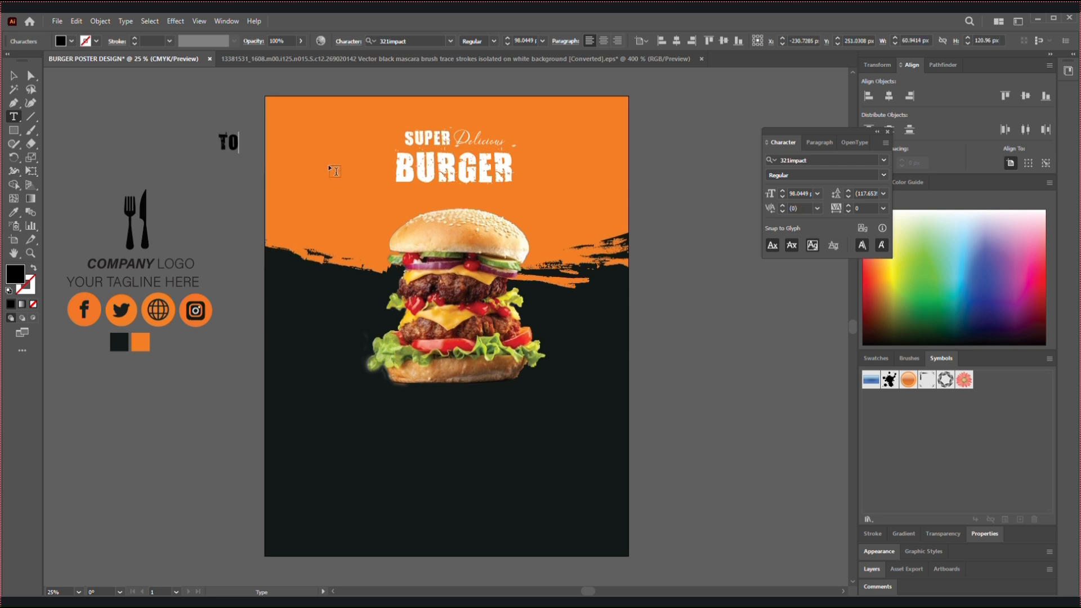
text(DAY BEST O)
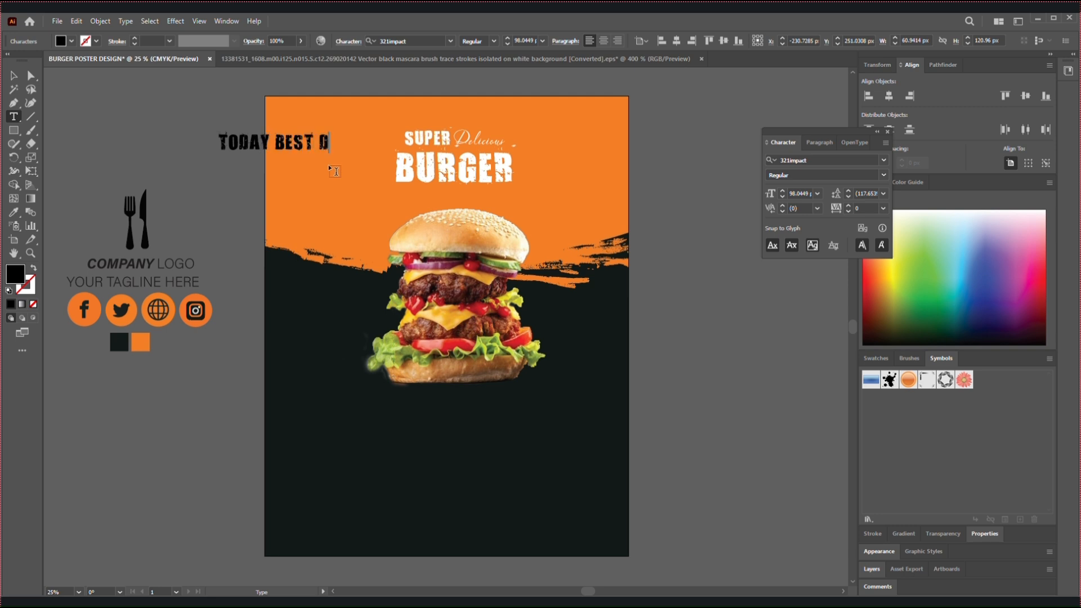
key(BackSpace)
key(BackSpace)
key(BackSpace)
key(BackSpace)
key(BackSpace)
key(BackSpace)
key(BackSpace)
key(BackSpace)
key(BackSpace)
key(BackSpace)
key(BackSpace)
text(od)
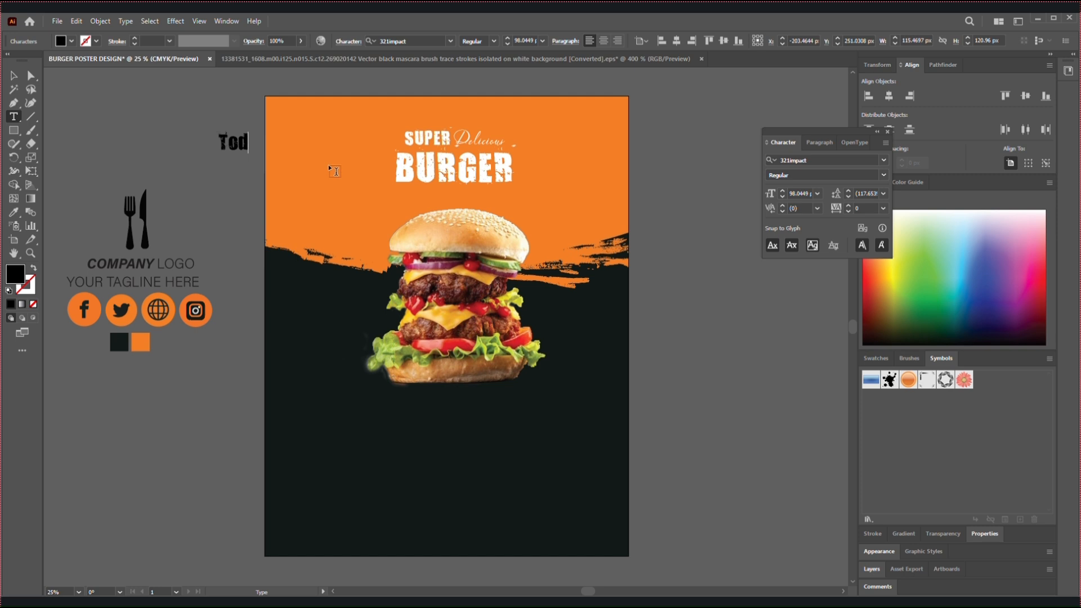
text(ay )
text(he)
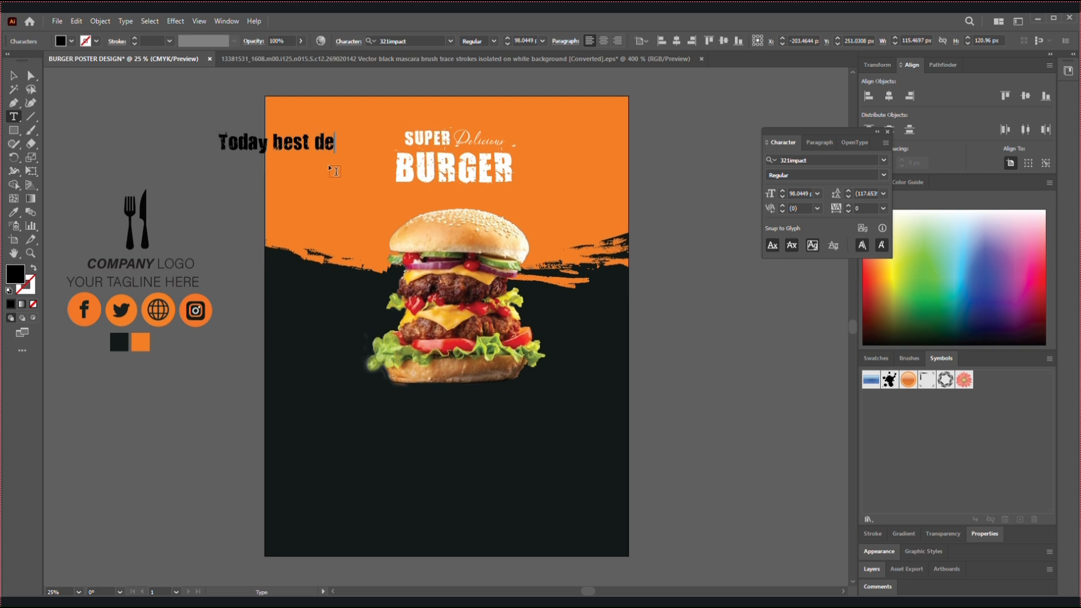
Set the font of "Today best deal" to Romantika Barytone Script
click(14, 75)
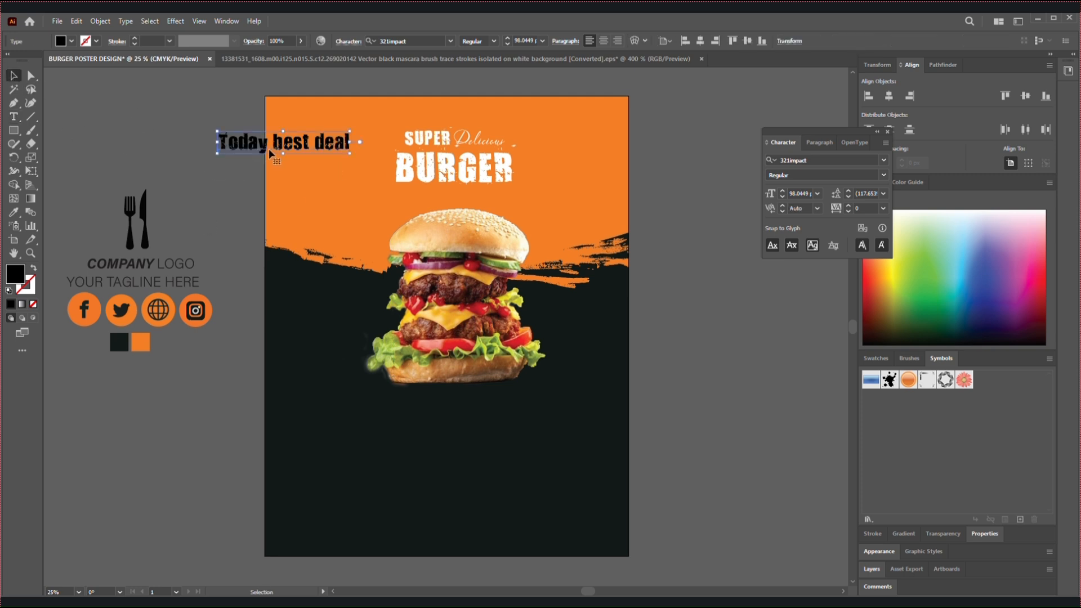
click(884, 161)
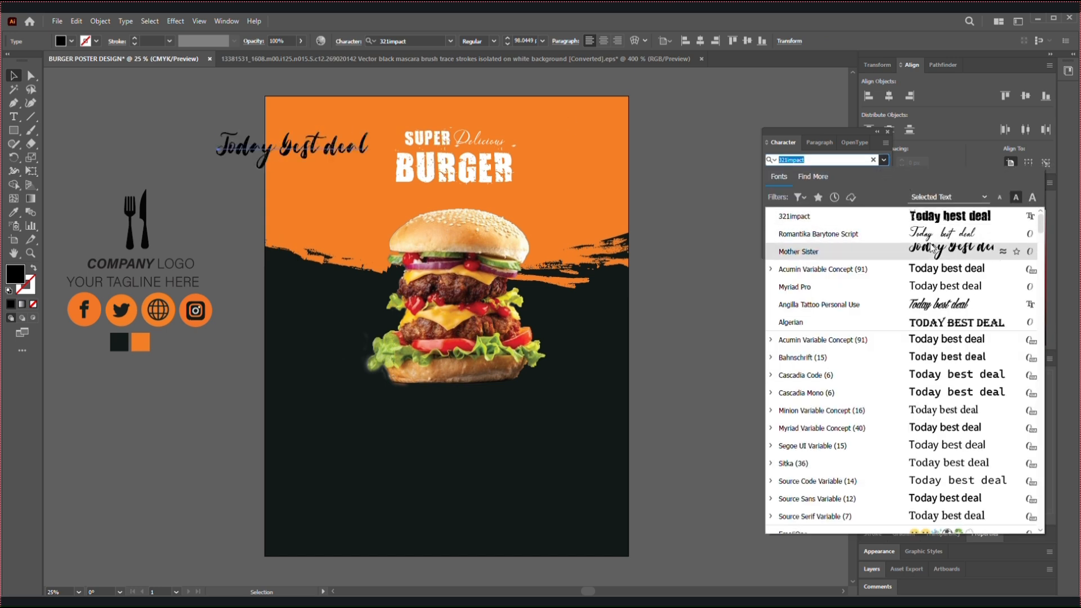
click(947, 234)
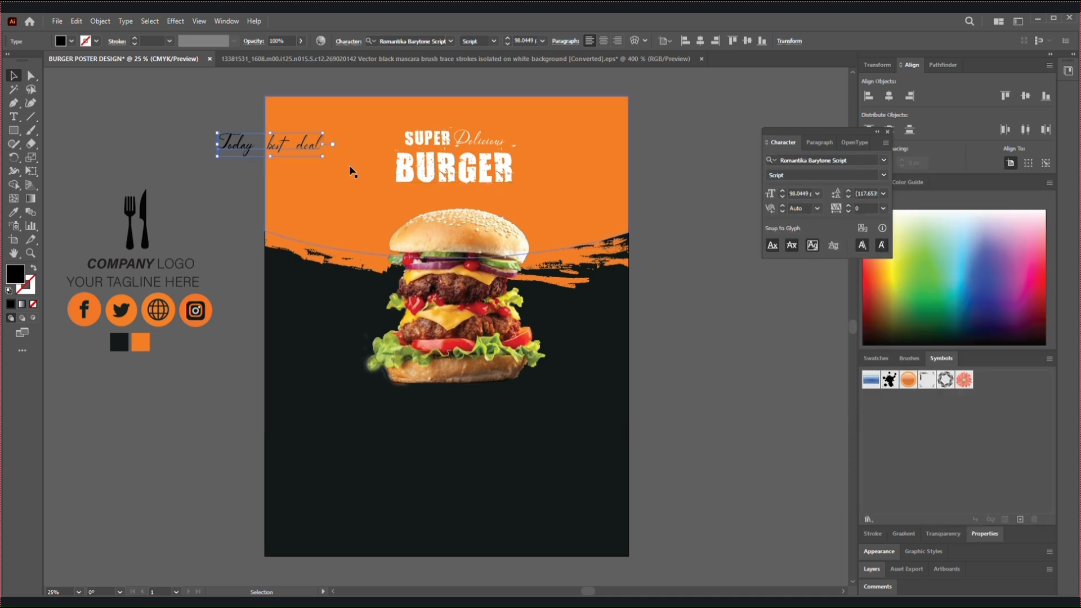
Change the fill color of "Today best deal" to white, ffffff
double_click(15, 276)
text(ffffff)
click(669, 246)
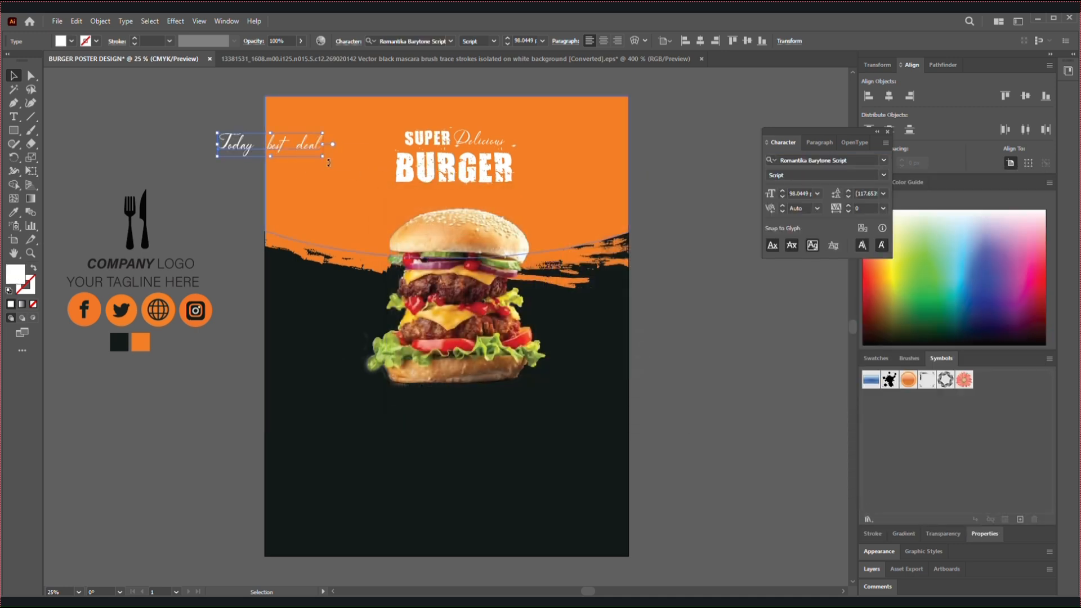
Place "Today best deal" beneath "BURGER" and shift the burger image slightly down to make room
drag(305, 144, 492, 196)
drag(485, 262, 480, 276)
click(475, 208)
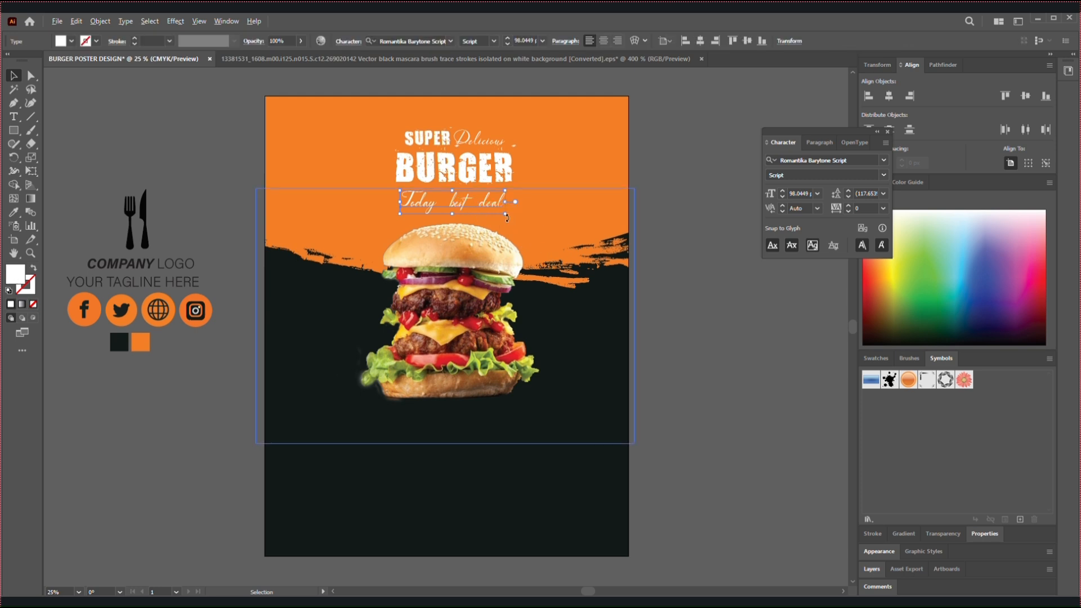
Enlarge the word "BURGER" between the two script lines to a font size of about 232
click(473, 144)
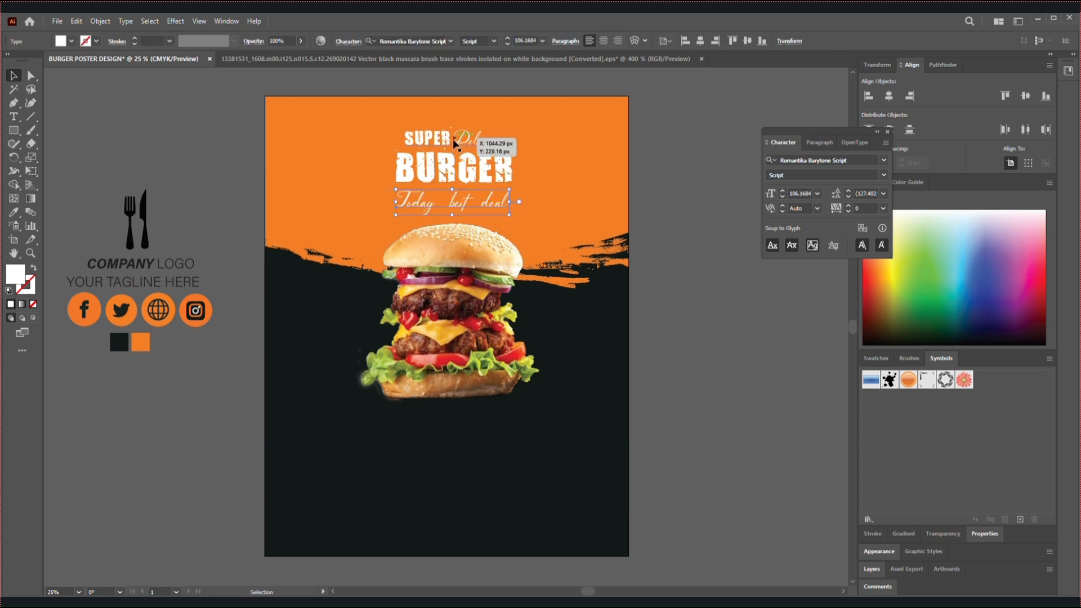
click(461, 168)
drag(515, 190, 526, 197)
click(218, 154)
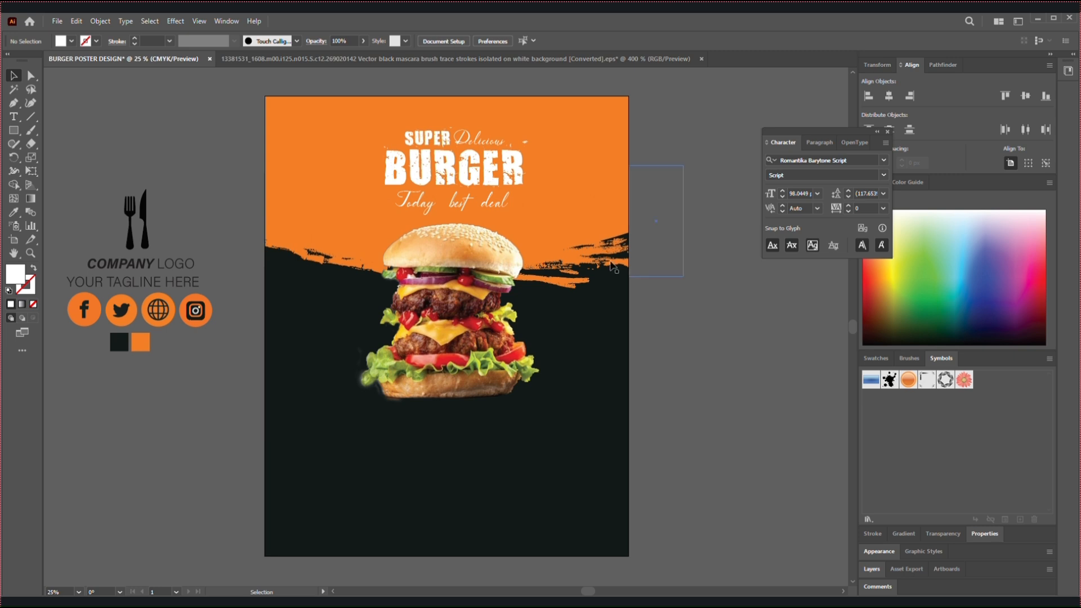
Recolor the word "BURGER" with the dark color sampled from the palette square beside the artboard
double_click(459, 180)
drag(393, 170, 534, 174)
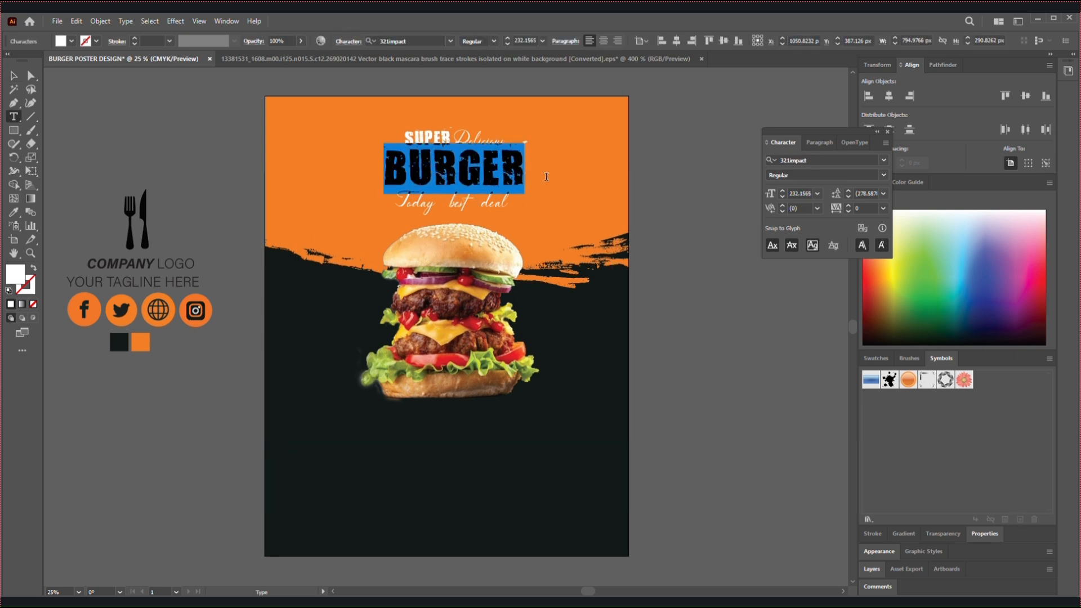
click(15, 212)
click(121, 345)
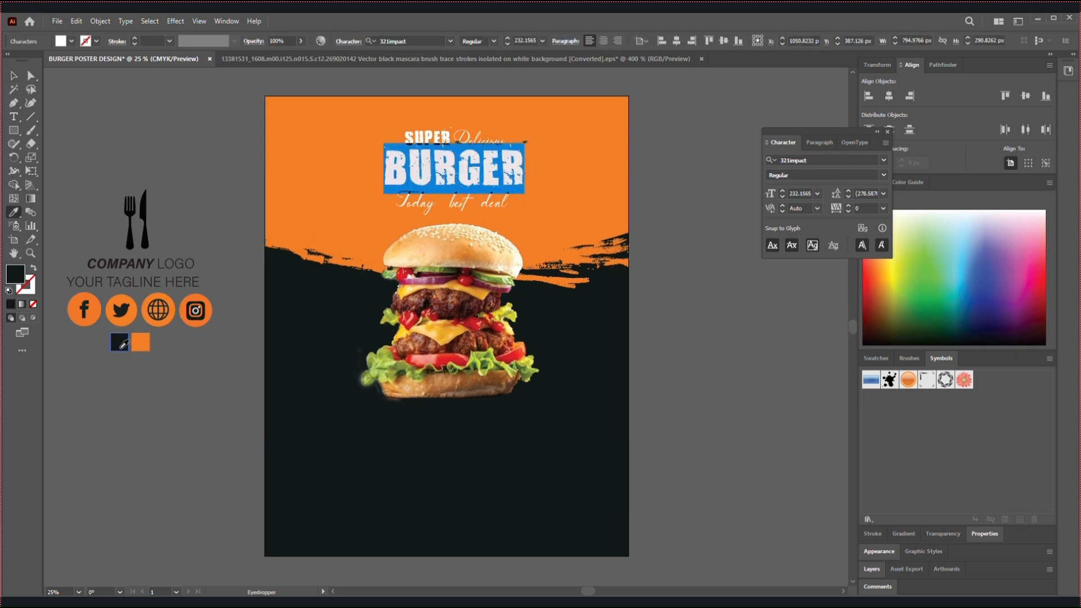
click(14, 77)
click(226, 184)
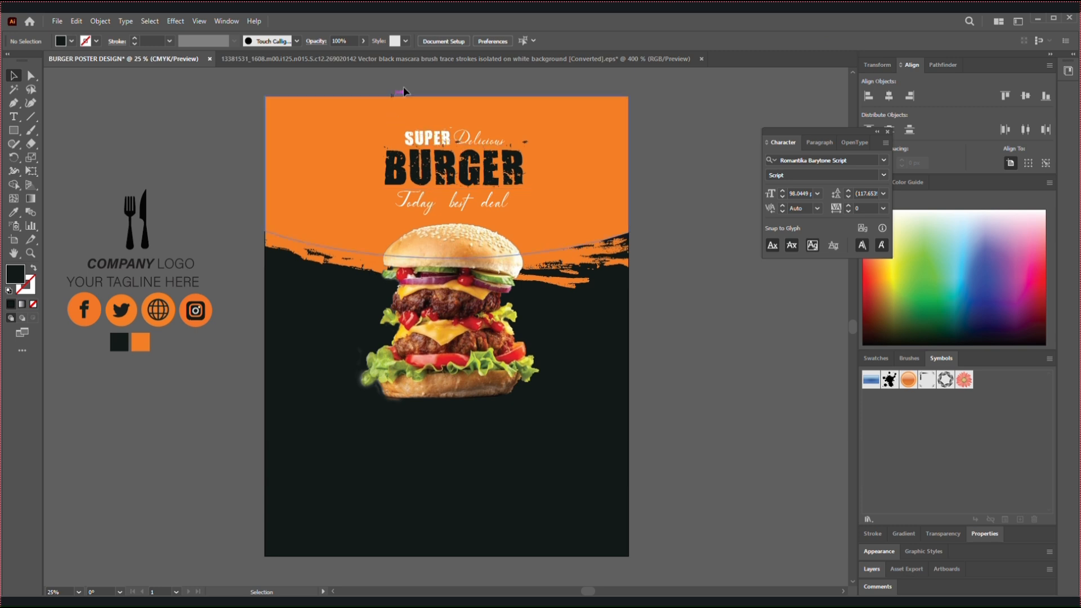
Change the fill color of the "COMPANY LOGO" text to white
double_click(111, 266)
triple_click(107, 265)
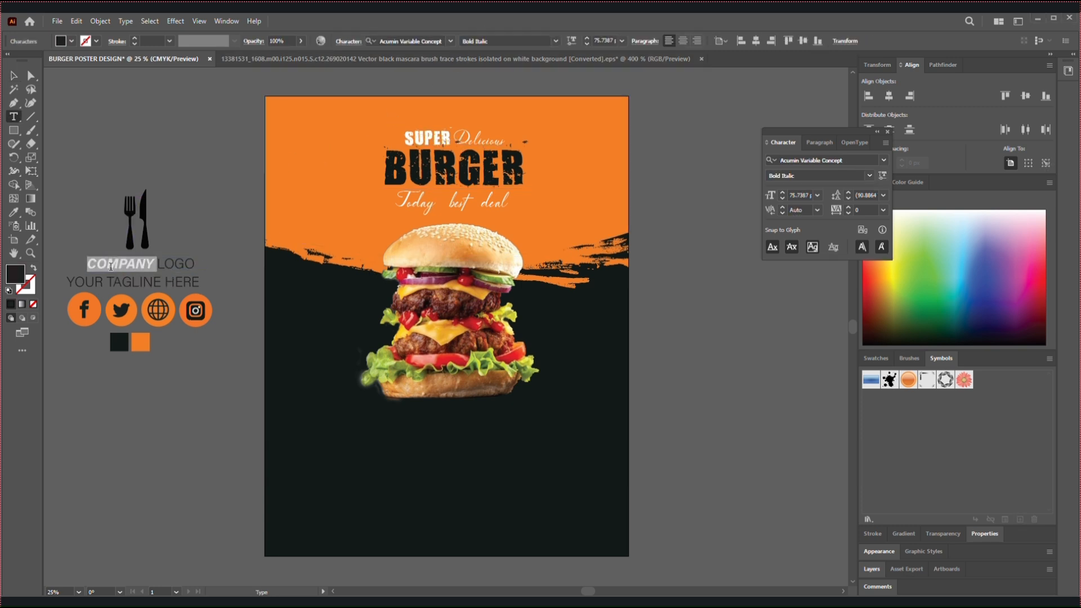
double_click(17, 276)
drag(392, 243, 381, 224)
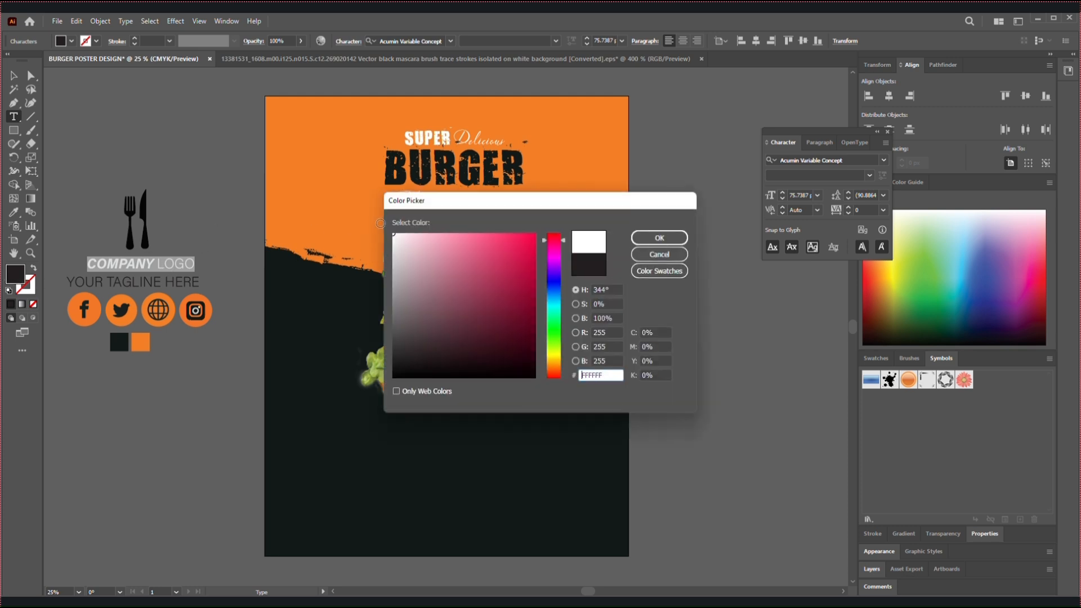
click(659, 237)
key(Escape)
click(189, 221)
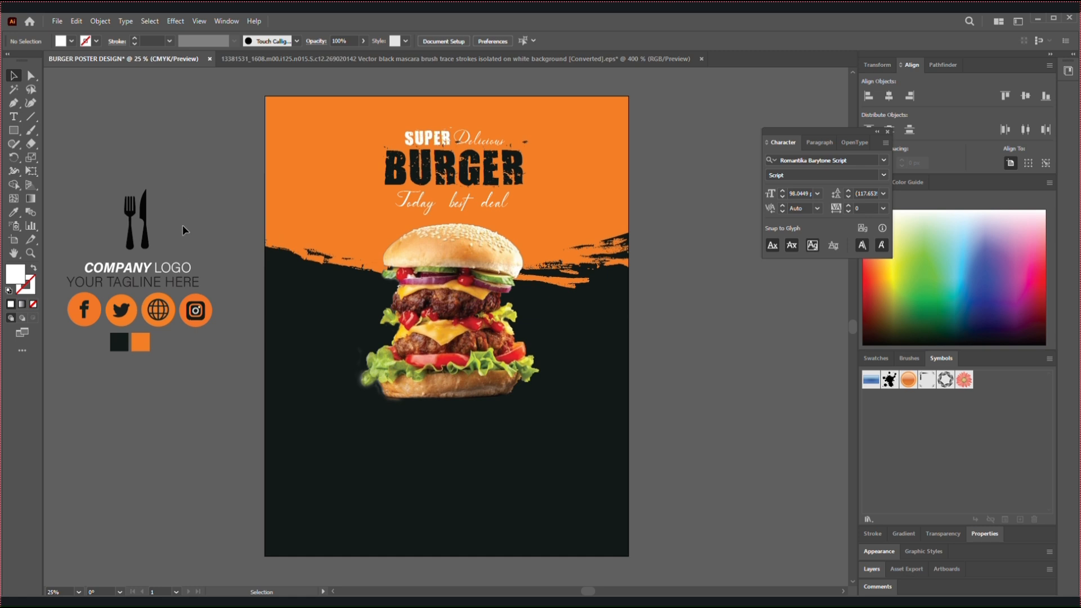
Bring the fork-and-knife icon, company name, tagline and social icons to the front of the artwork
drag(92, 224, 195, 313)
click(96, 223)
right_click(194, 313)
mouse_move(247, 447)
click(349, 444)
Place the fork-and-knife icon and the "COMPANY LOGO" text at a smaller size in the poster's upper-left corner
click(174, 198)
drag(134, 227, 282, 129)
drag(142, 263, 329, 110)
Change the fill color of the "YOUR TAGLINE HERE" text to white (FFFFFF)
drag(194, 281, 207, 245)
double_click(14, 278)
drag(393, 248, 388, 229)
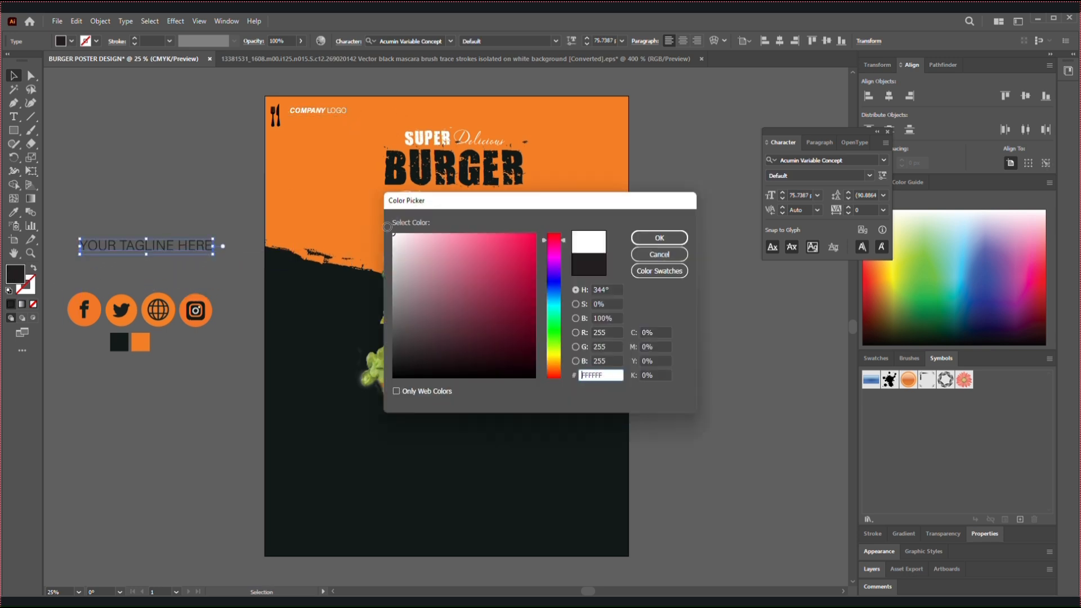
click(659, 237)
Place the "YOUR TAGLINE HERE" text directly beneath "COMPANY LOGO" on the poster and reduce its font size to 28 pt
drag(203, 251, 346, 121)
click(782, 200)
click(782, 200)
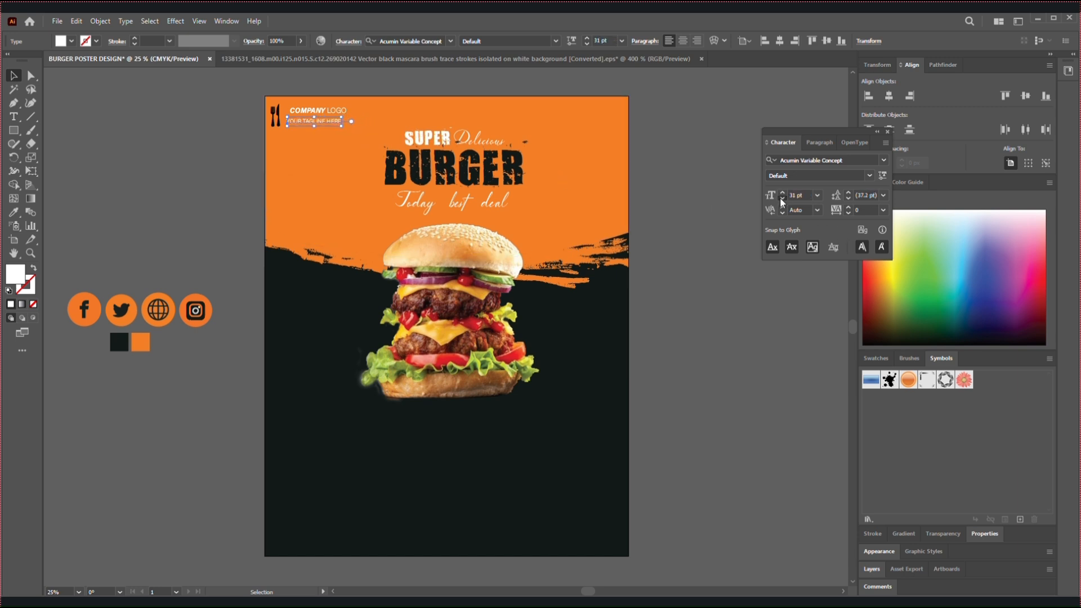
click(782, 200)
mouse_move(315, 123)
mouse_down()
mouse_move(325, 120)
mouse_move(301, 120)
mouse_up()
click(127, 163)
click(194, 161)
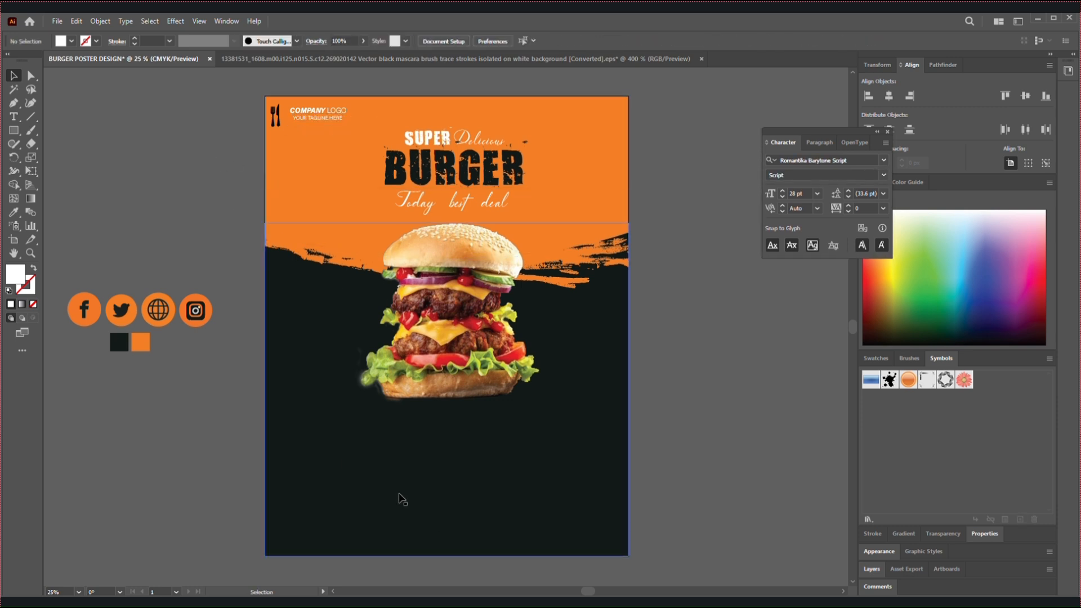
Draw a circle about 377 px wide on the dark area left of the burger, with no fill and a 6 pt white stroke
drag(14, 130, 33, 156)
drag(290, 356, 338, 404)
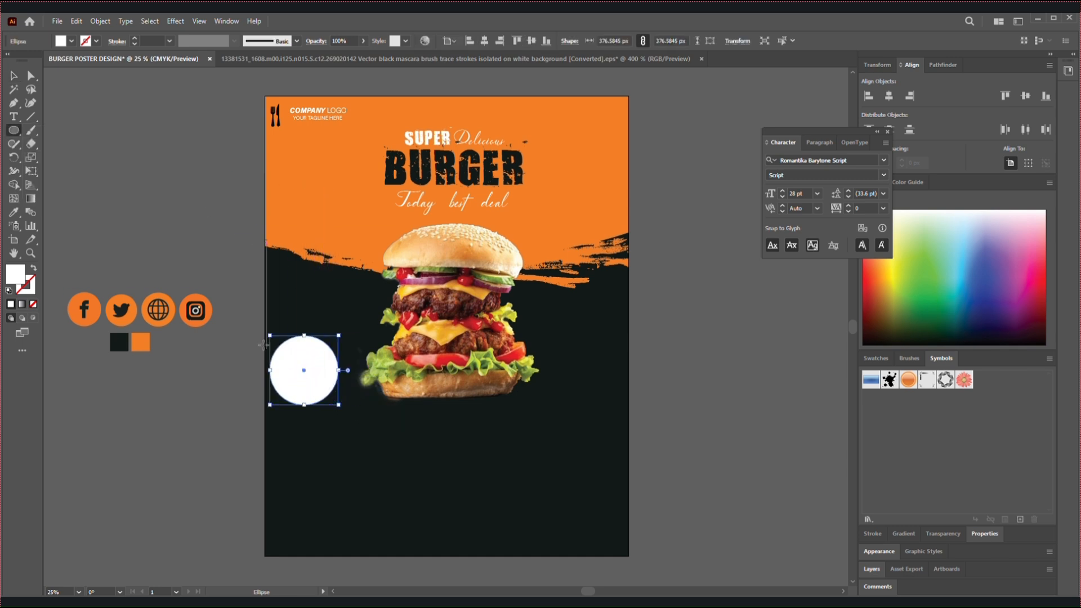
click(93, 42)
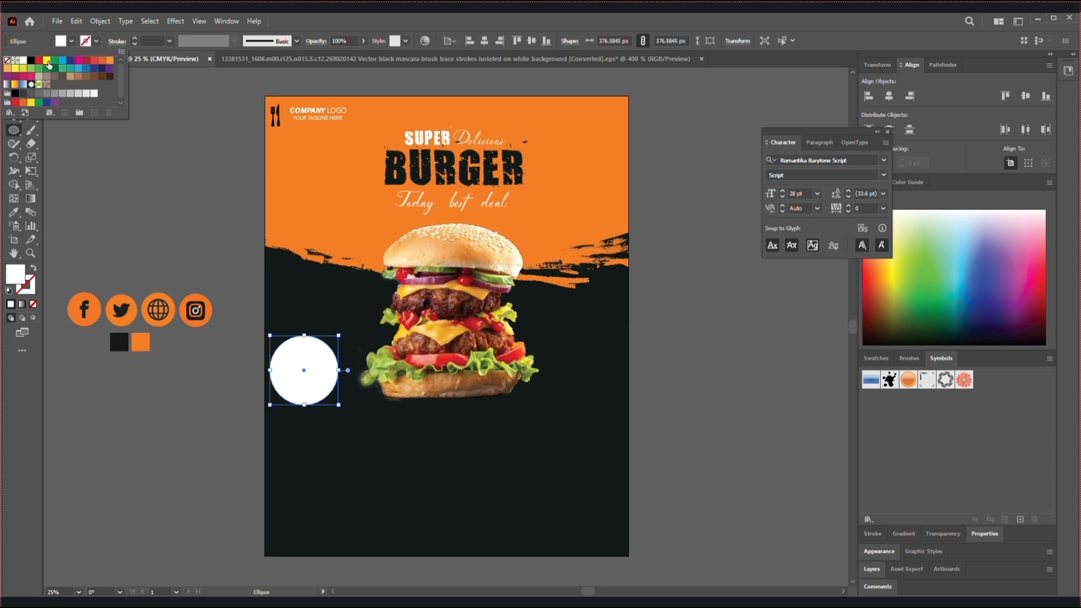
click(23, 61)
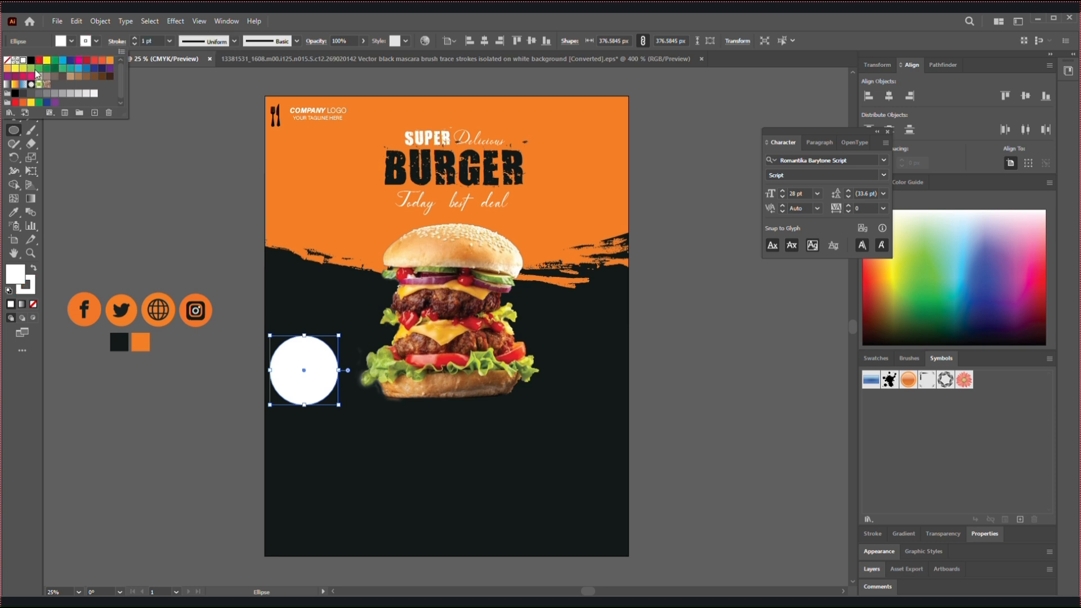
click(33, 270)
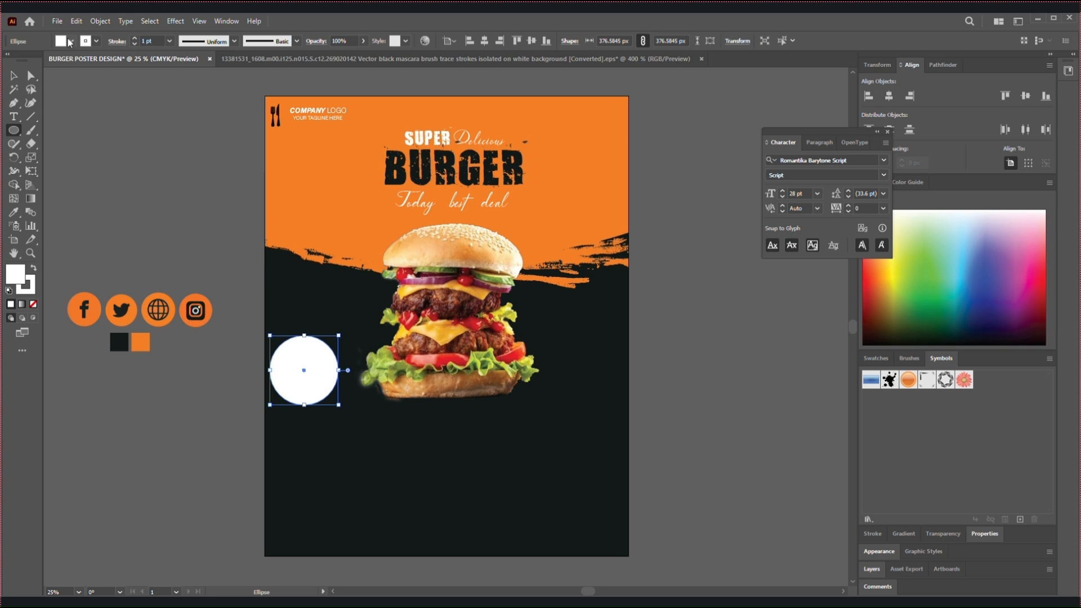
click(70, 41)
click(8, 60)
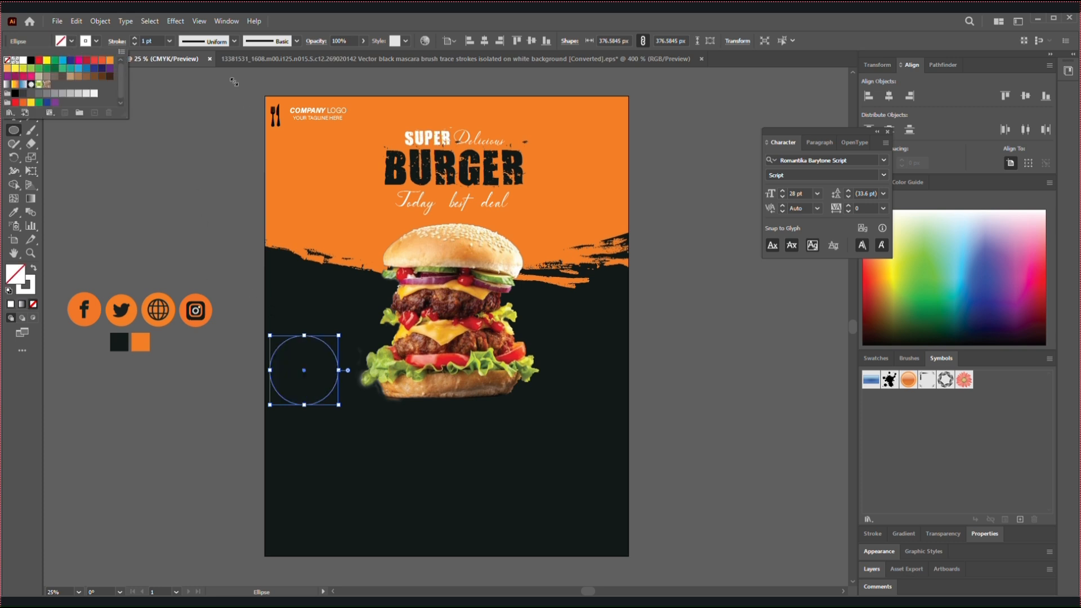
click(135, 39)
click(134, 39)
click(134, 39)
click(134, 39)
click(134, 39)
click(135, 39)
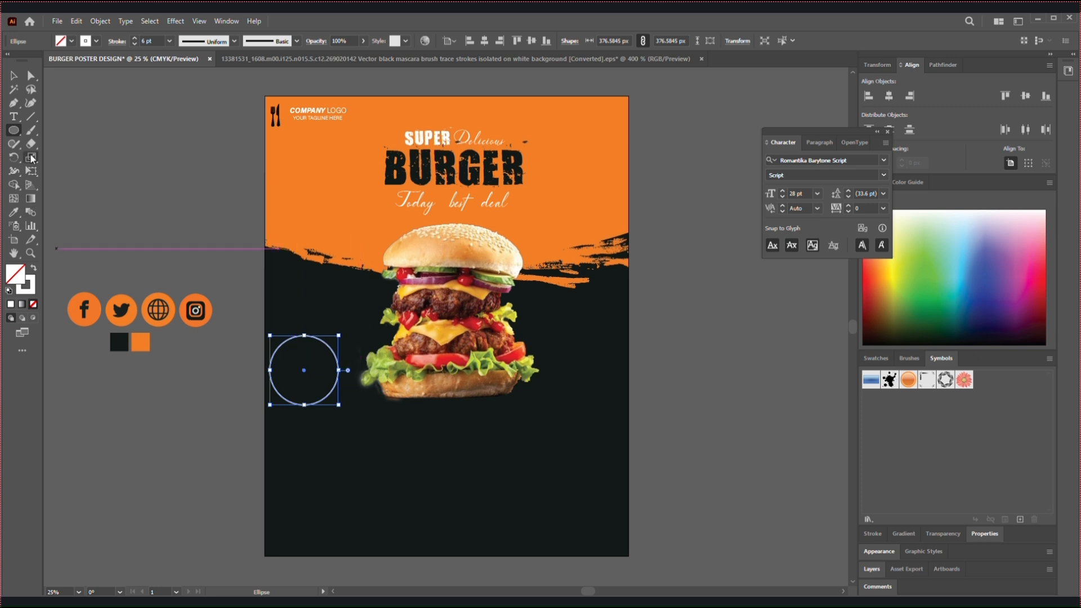
Move the white circle up beside the middle of the burger and scale it down to about 345 px
click(16, 78)
click(220, 186)
drag(332, 352, 346, 300)
drag(354, 355, 349, 350)
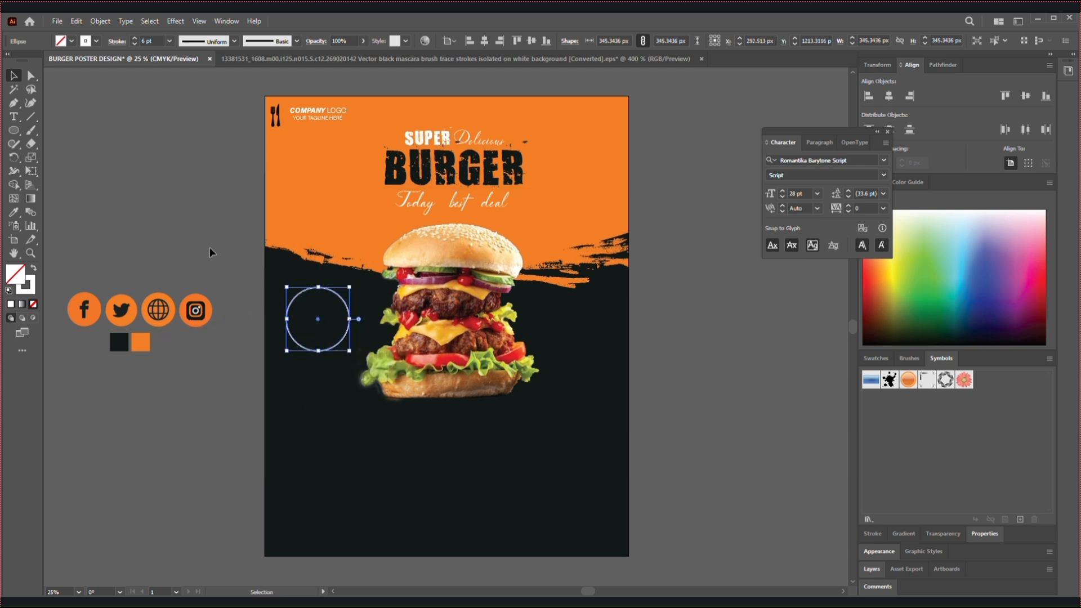
click(235, 148)
Add the text "50" inside the white circle
click(12, 117)
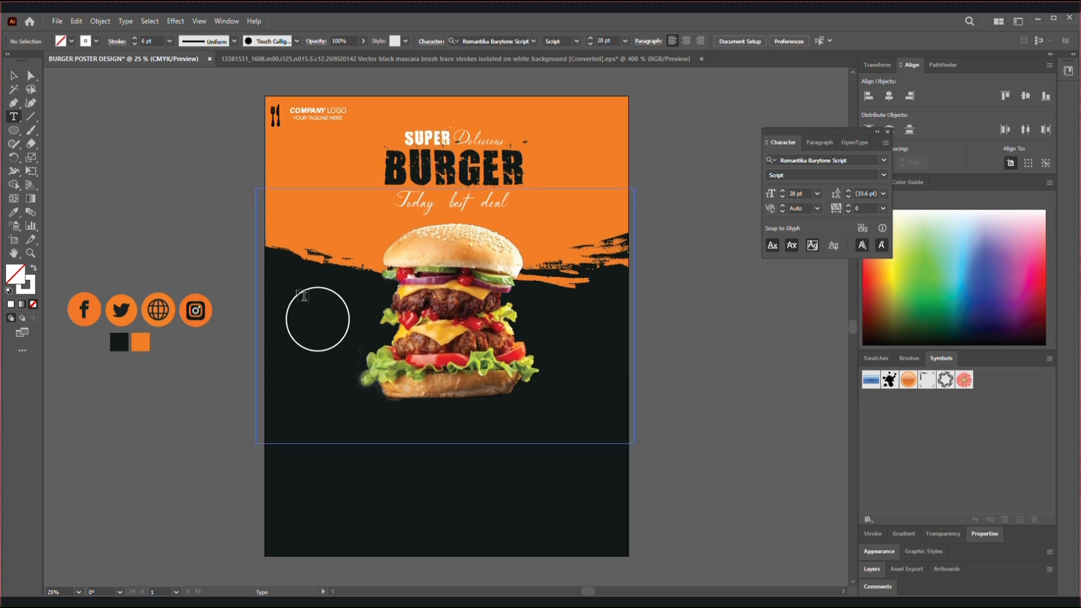
click(330, 328)
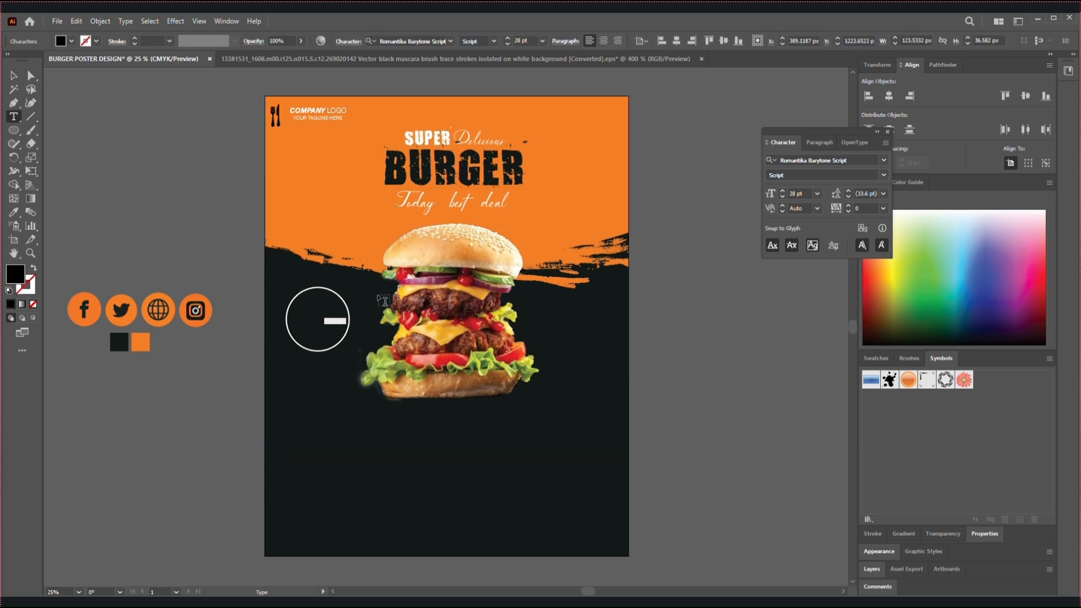
key(BackSpace)
click(12, 80)
double_click(22, 278)
mouse_move(392, 272)
mouse_down()
mouse_move(393, 256)
mouse_move(435, 255)
mouse_up()
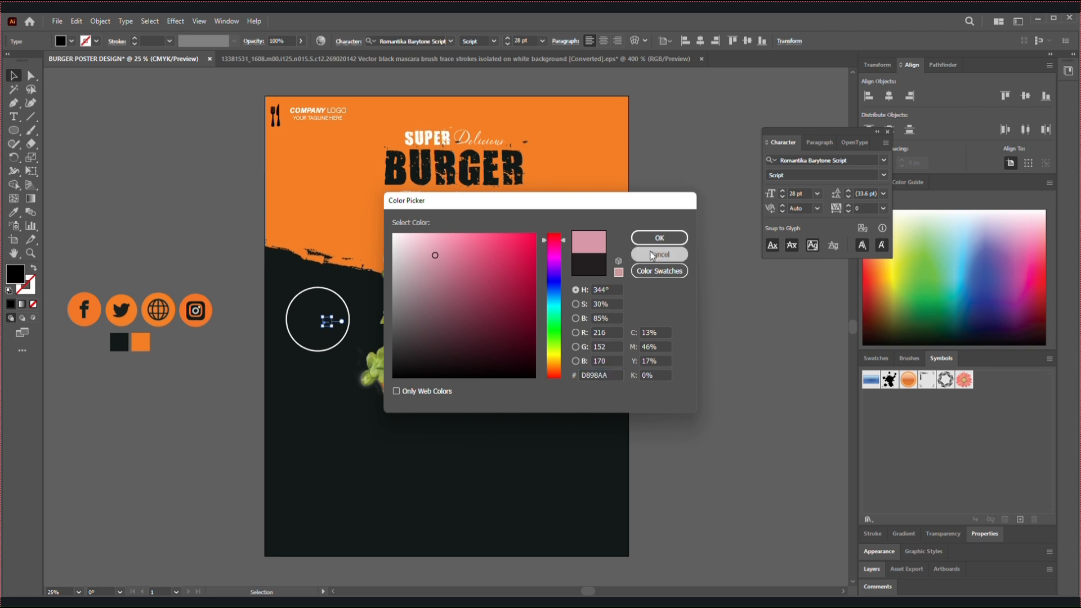
click(654, 255)
Recolor the "50" text with a sampled white and enlarge it to about 114 pt
click(14, 213)
click(315, 180)
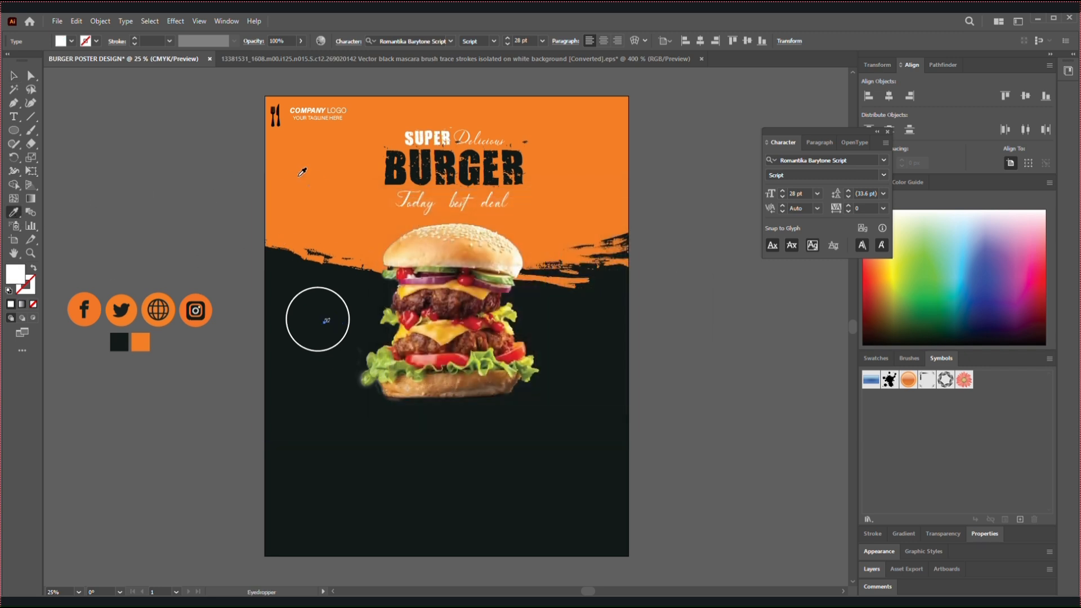
click(17, 78)
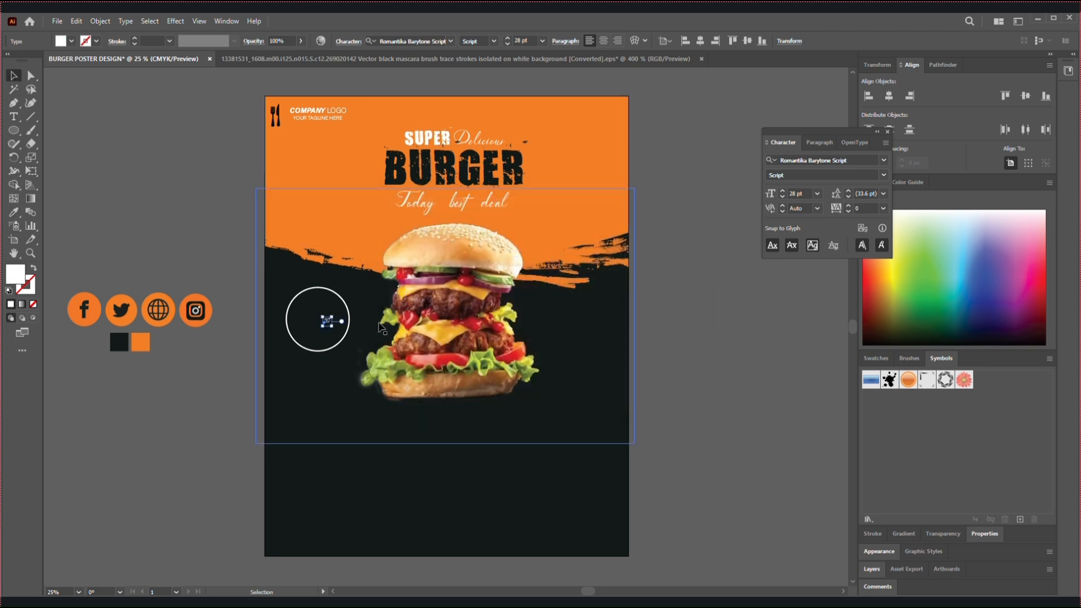
mouse_move(334, 329)
mouse_down()
mouse_move(360, 342)
mouse_move(340, 345)
mouse_move(332, 330)
mouse_up()
double_click(319, 323)
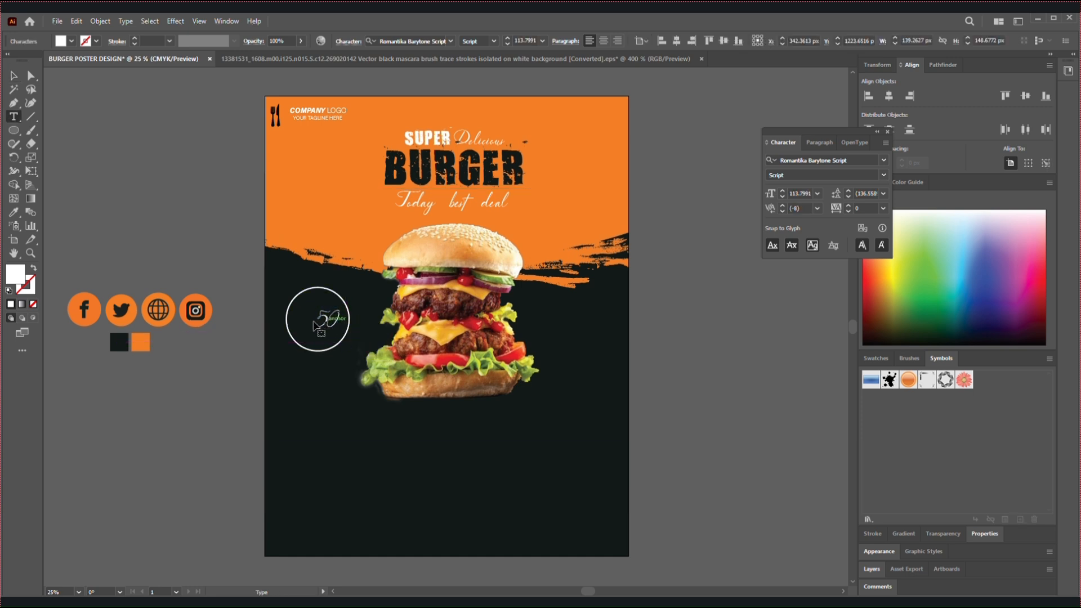
click(263, 286)
click(14, 77)
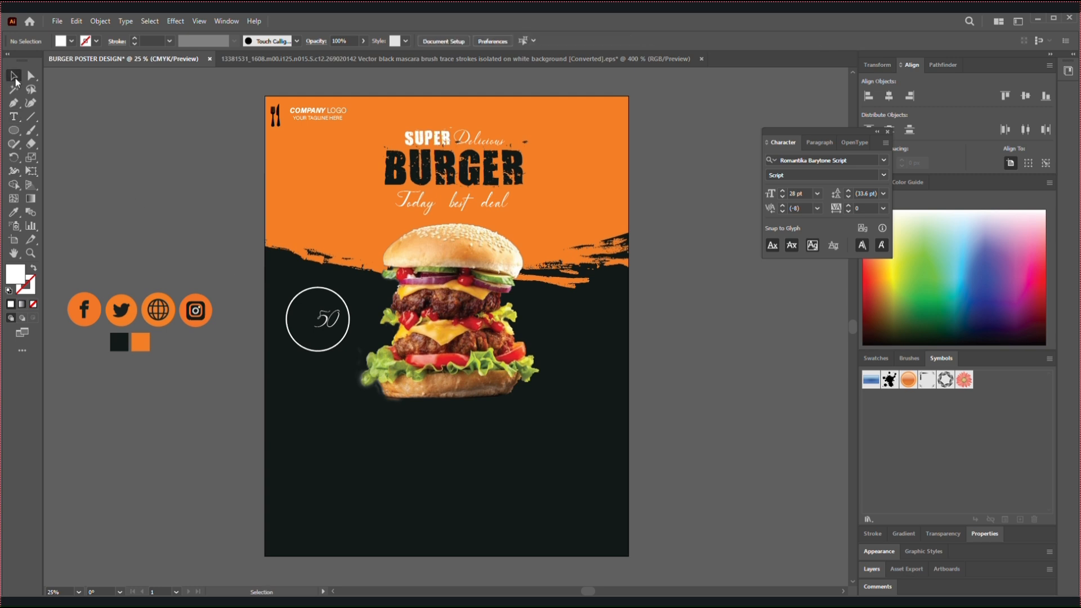
Set the font of the "50" text to 321impact and position the number near the middle of the circle
click(316, 312)
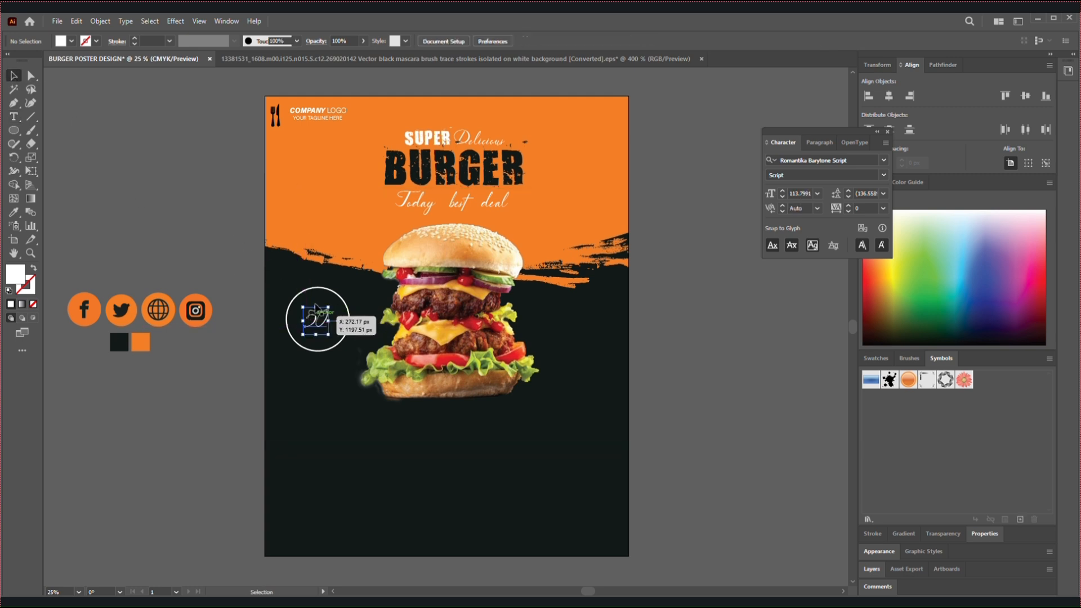
double_click(317, 315)
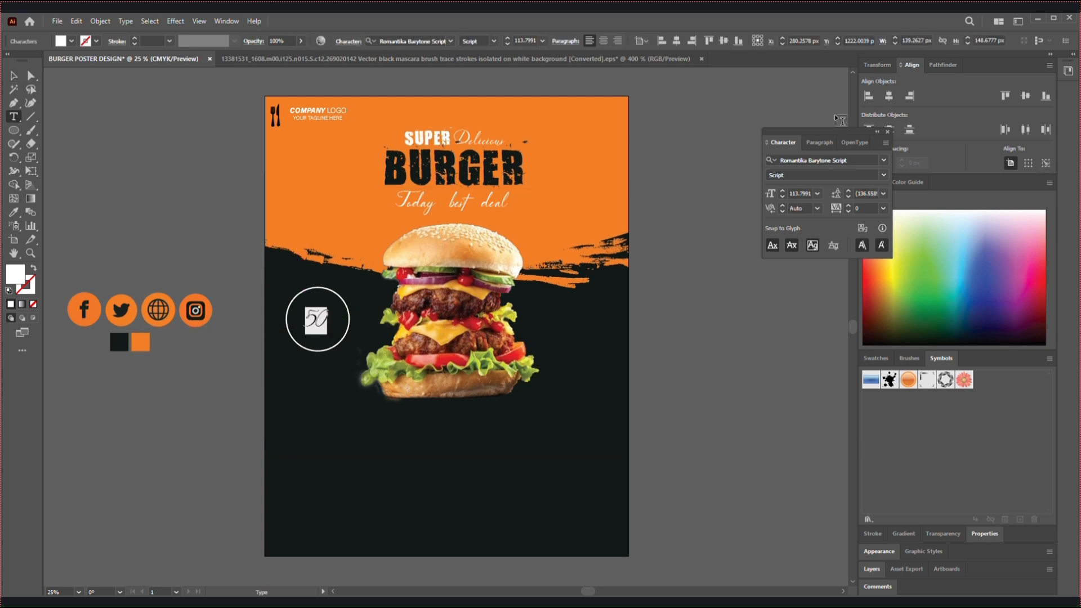
click(884, 159)
click(796, 231)
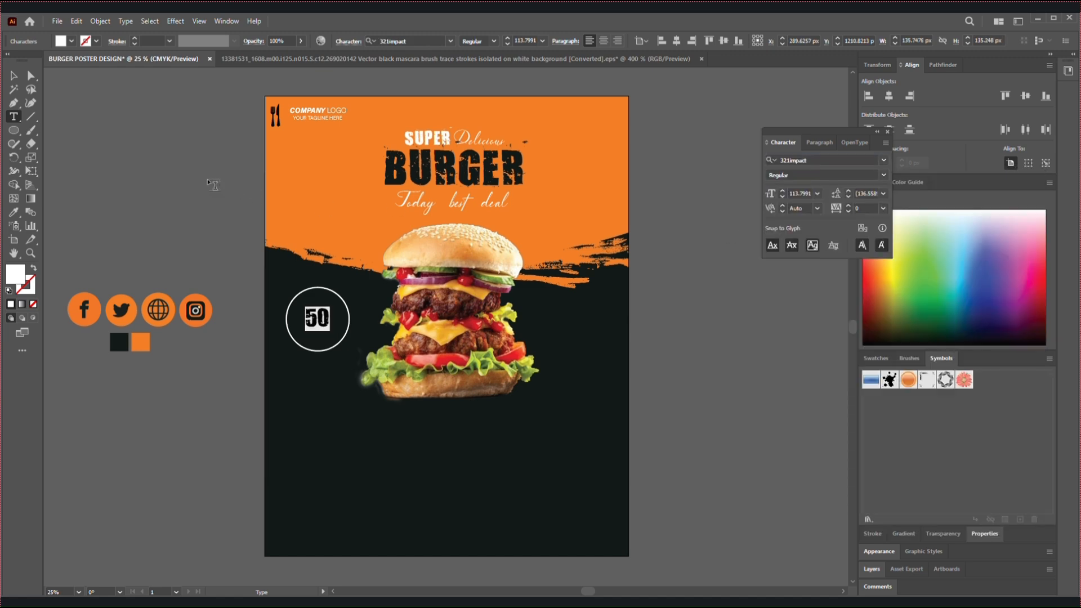
click(15, 76)
drag(321, 326, 271, 279)
key(ctrl+equal)
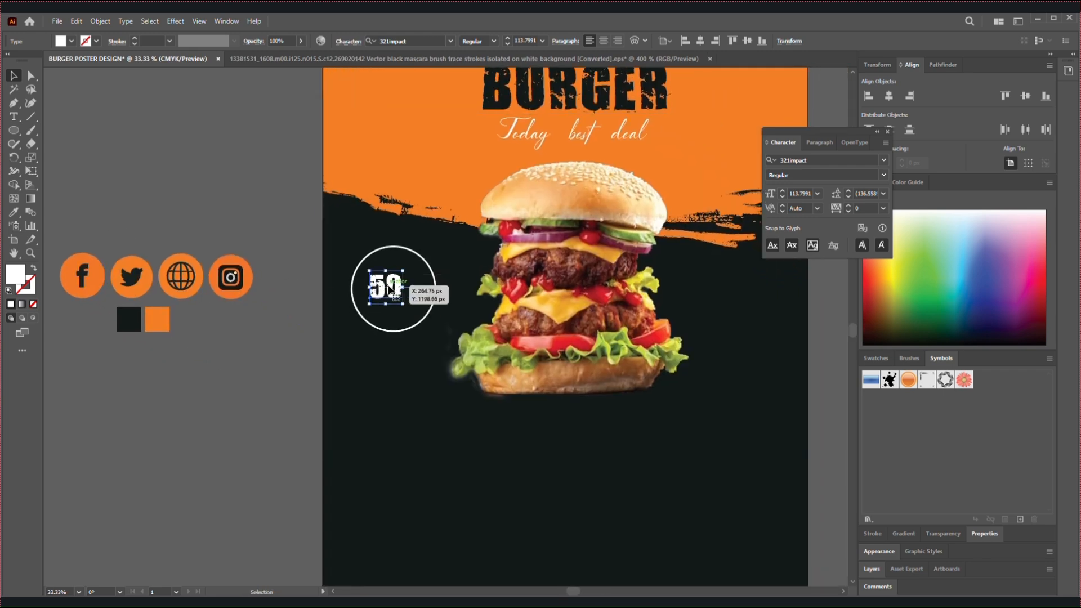
double_click(389, 284)
click(14, 213)
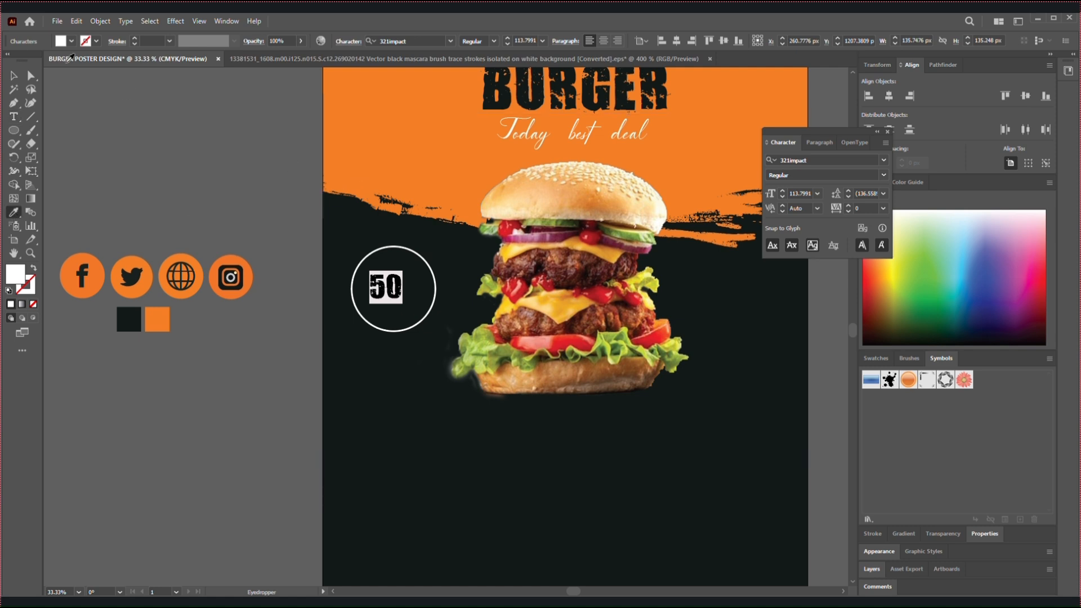
click(13, 79)
click(76, 92)
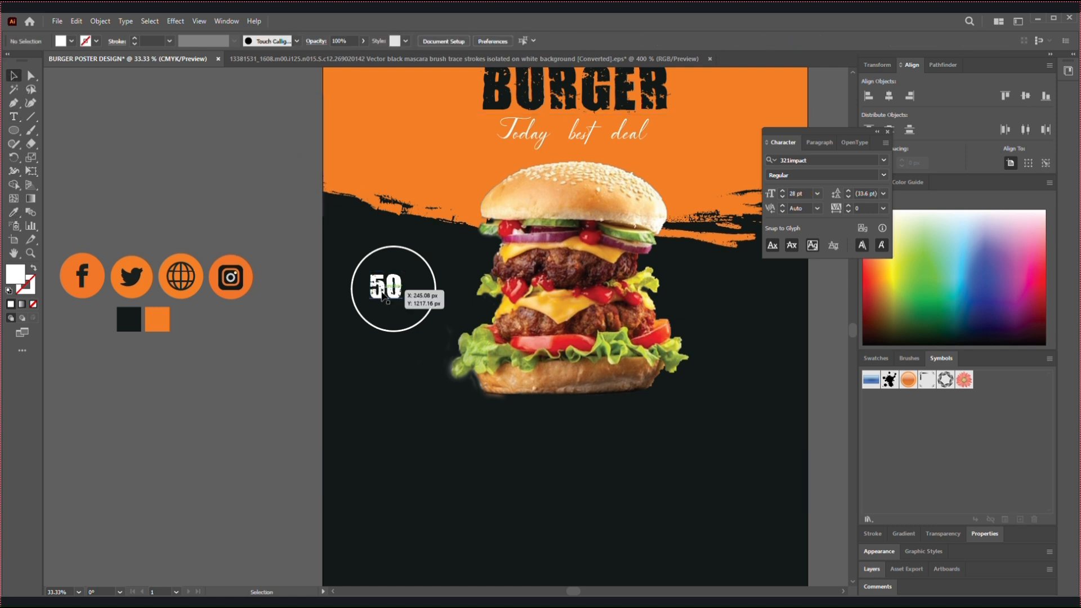
Recolor the "50" text with the orange sampled from the Facebook icon
double_click(382, 290)
double_click(384, 289)
click(14, 212)
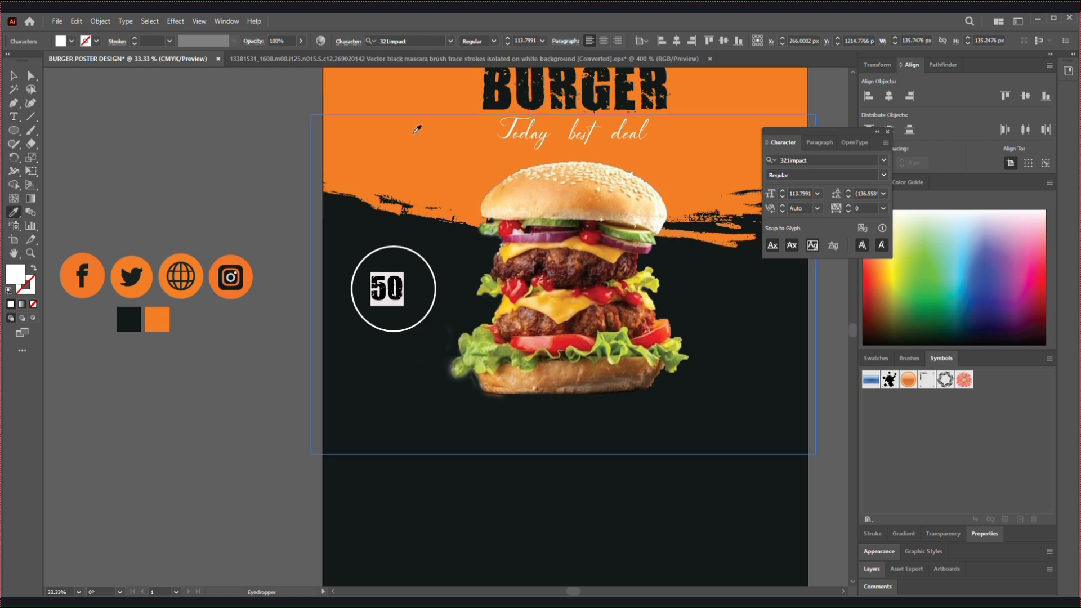
click(79, 265)
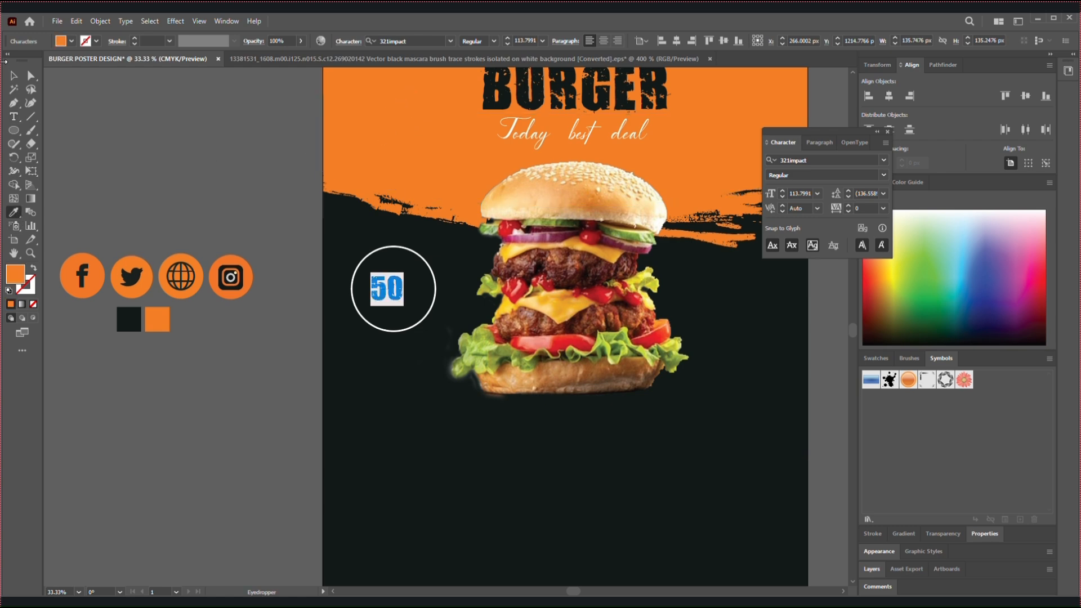
click(13, 75)
Shift the orange "50" slightly left within the circle and append a percent sign so it reads "50%"
drag(381, 291, 372, 290)
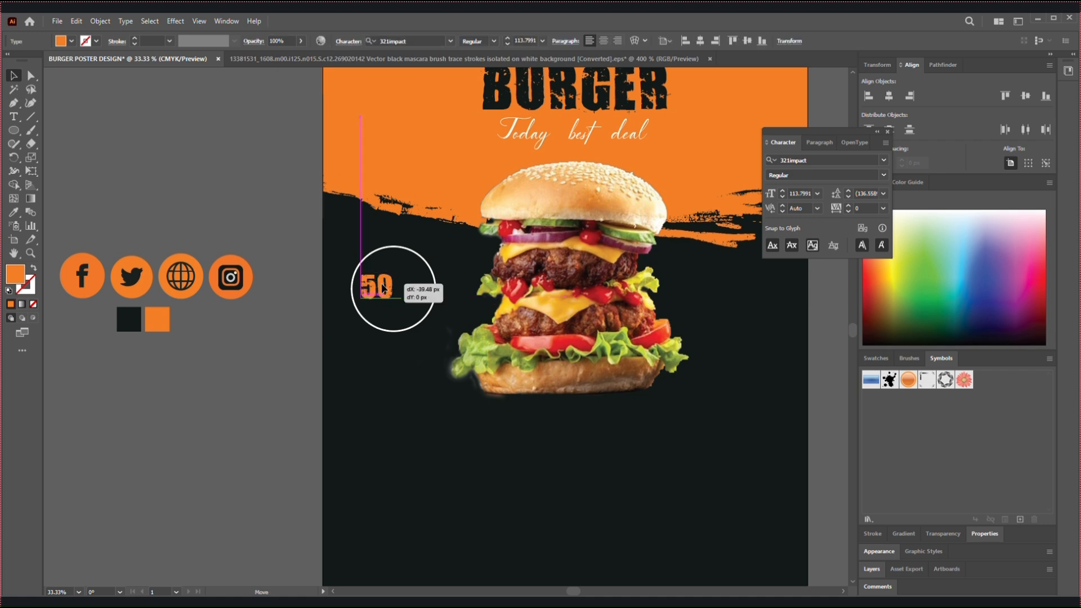
double_click(389, 290)
click(392, 287)
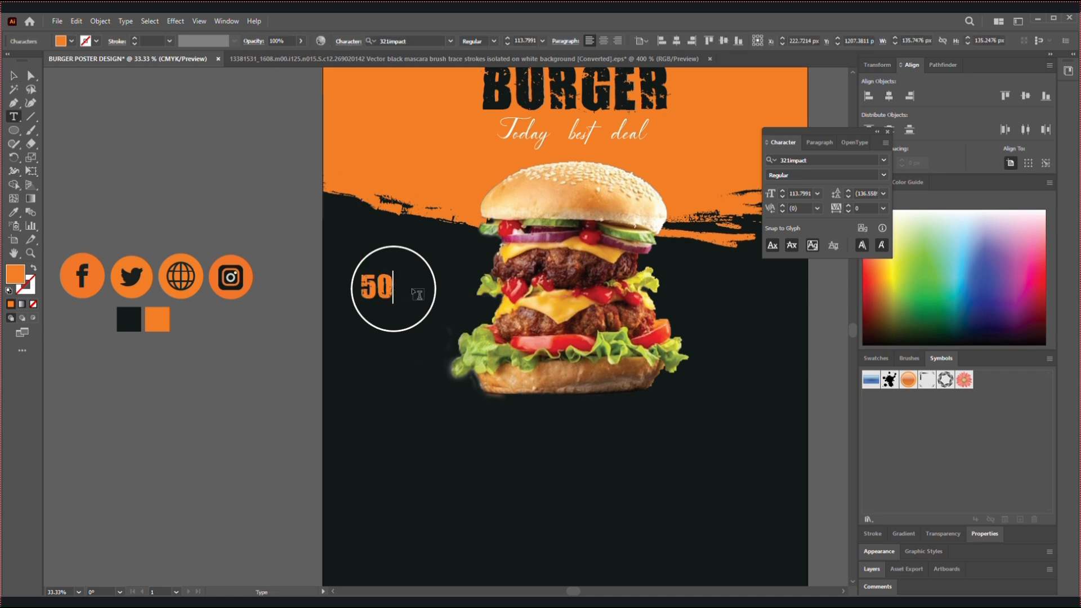
text(%)
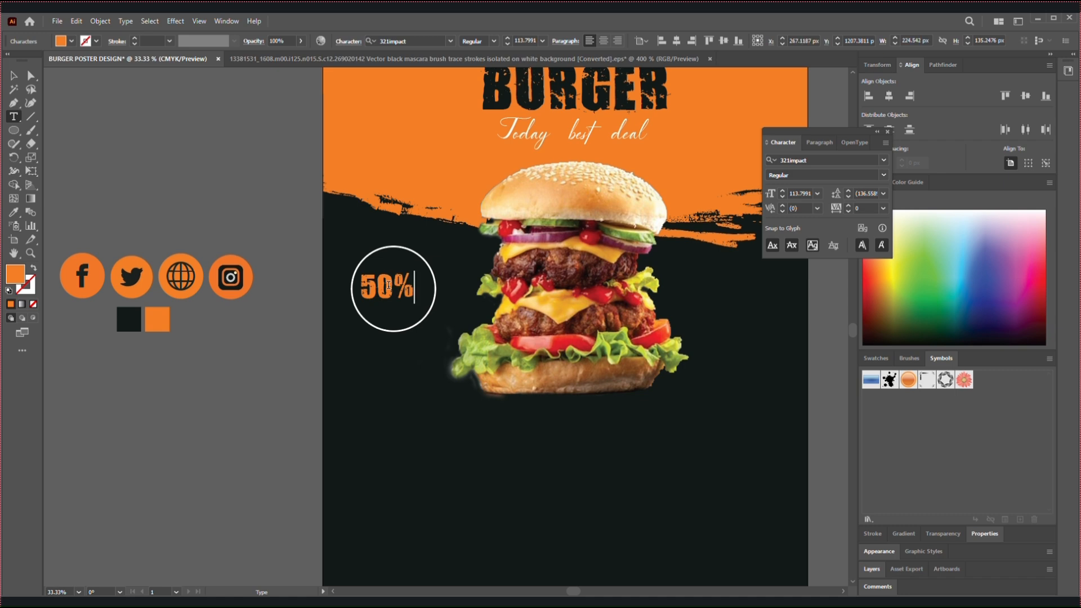
click(13, 75)
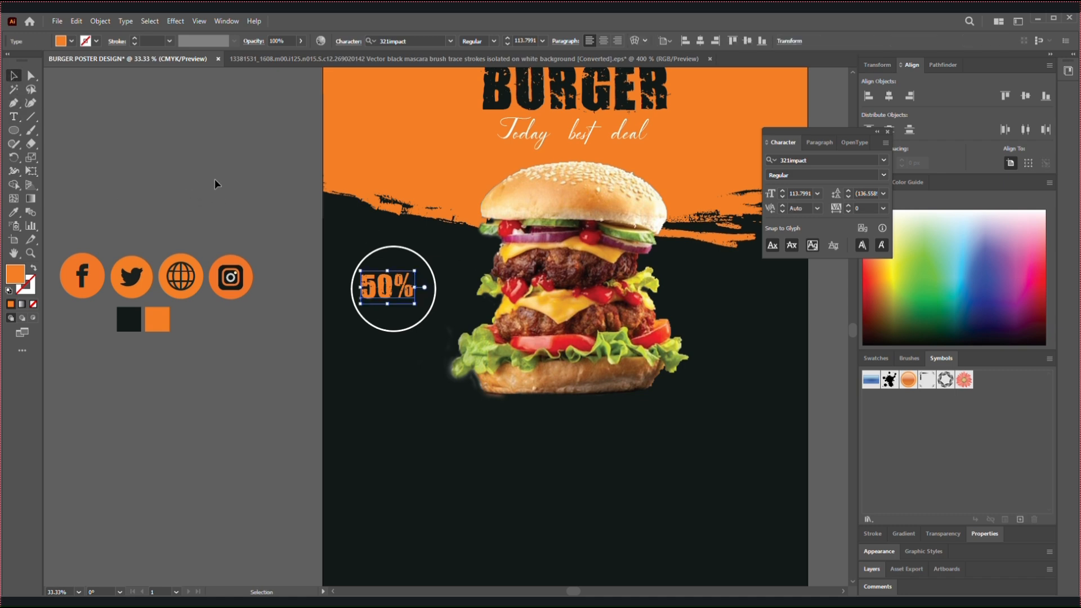
Duplicate the "Today best deal" text beside the circle and replace the copy's wording with "off"
click(301, 212)
alt+drag(514, 135, 444, 243)
double_click(450, 243)
key(ctrl+a)
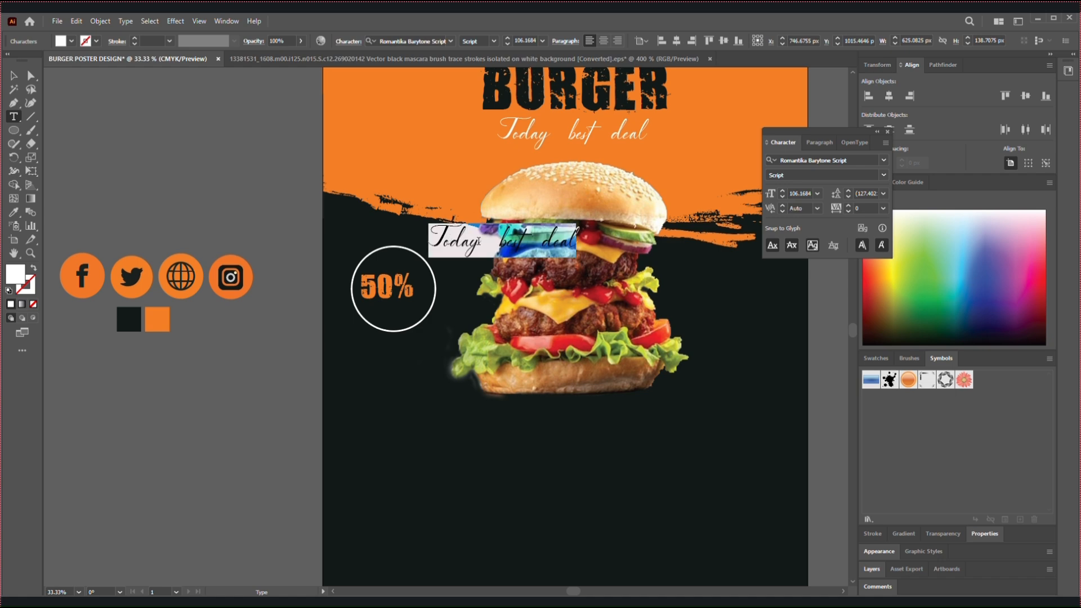
text(c)
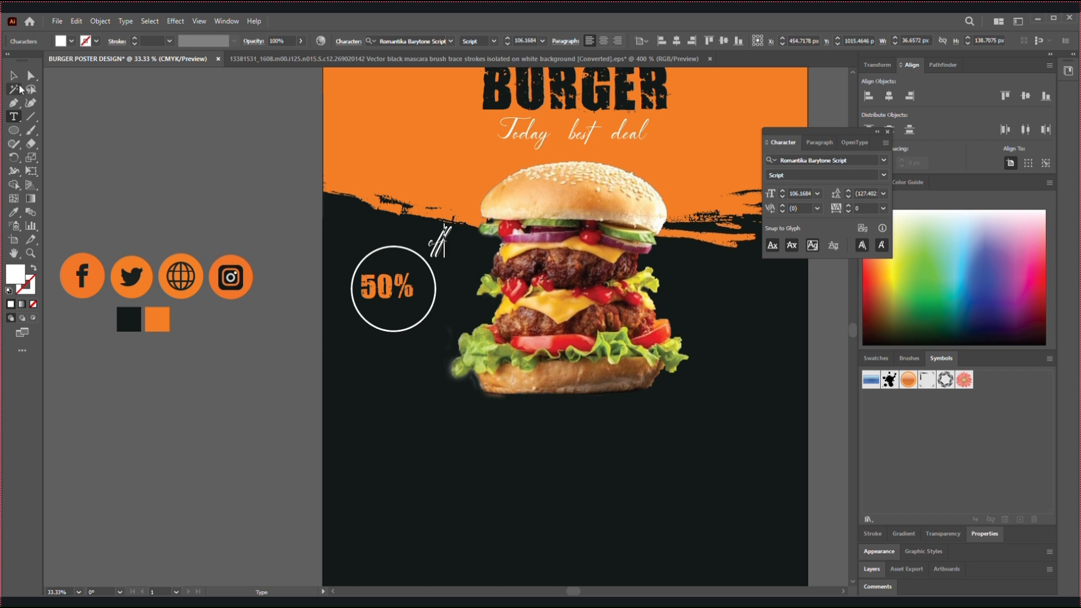
key(Escape)
Place the "off" text below "50%" in the circle and set its font to Mother Sister
drag(455, 248, 396, 319)
double_click(395, 319)
double_click(396, 319)
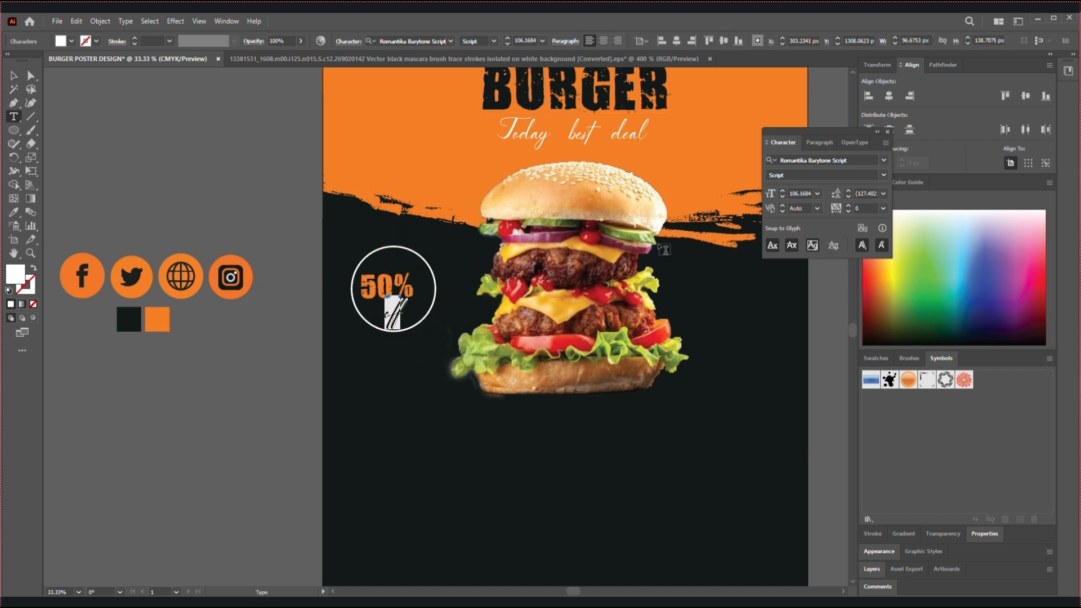
click(885, 162)
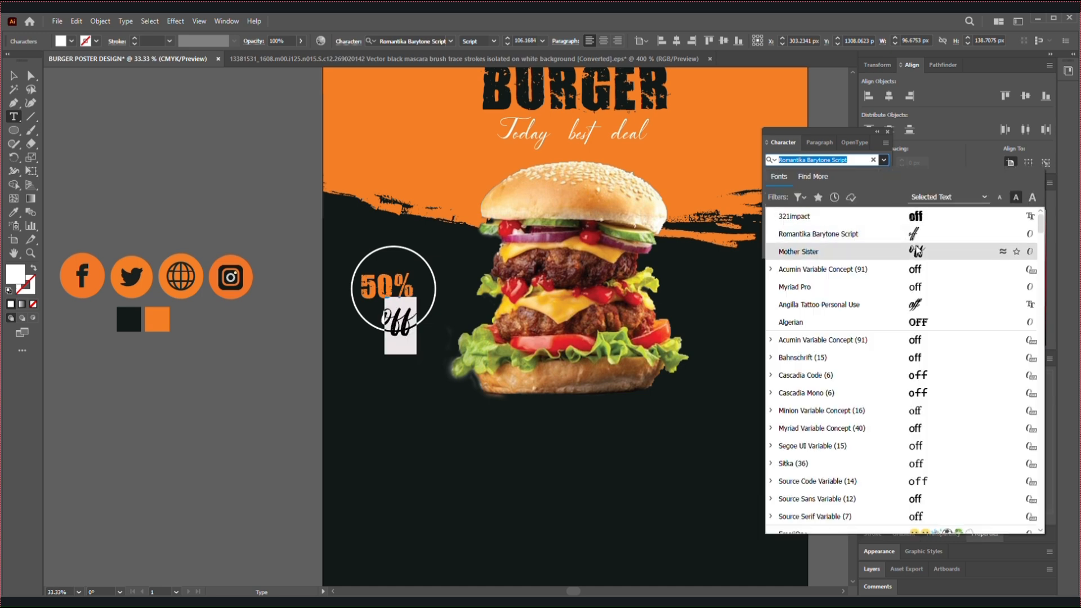
click(926, 251)
key(Escape)
Shrink "50%" slightly and arrange it in the circle's upper part with "off" just beneath it
drag(397, 329, 385, 282)
click(371, 284)
drag(398, 316, 396, 313)
click(435, 290)
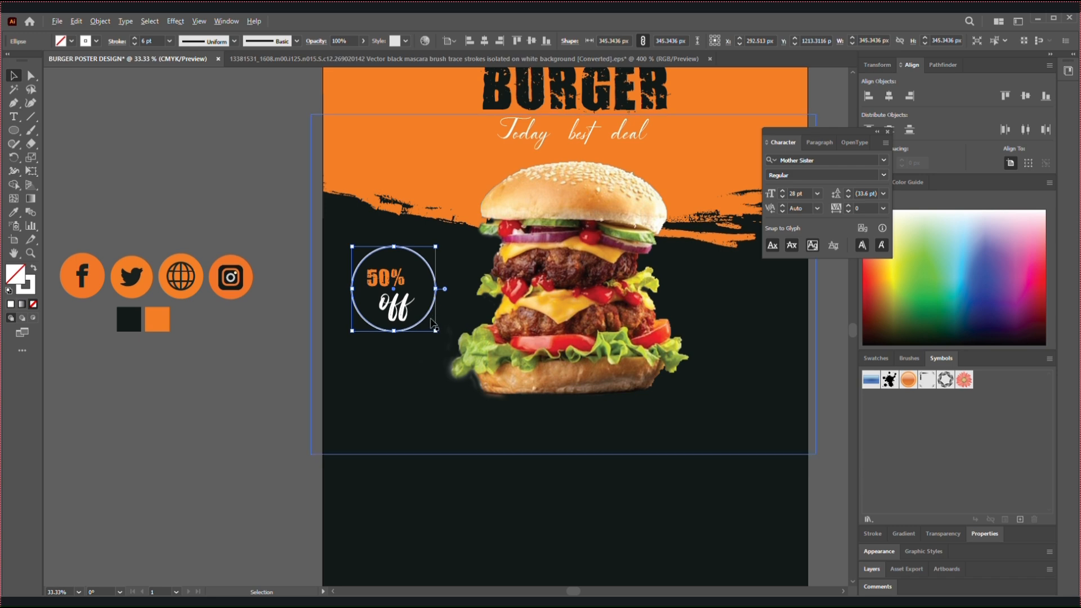
Paste a copy of the white circle in front of the original and enlarge it to about 387 px as an outer ring
click(75, 21)
click(85, 77)
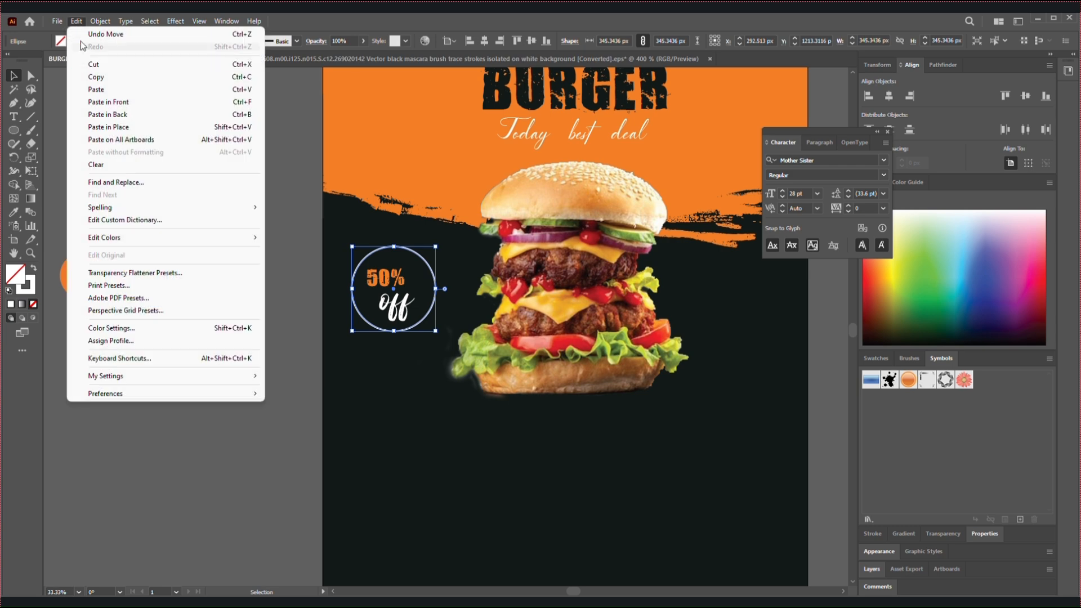
click(107, 101)
drag(436, 333, 442, 339)
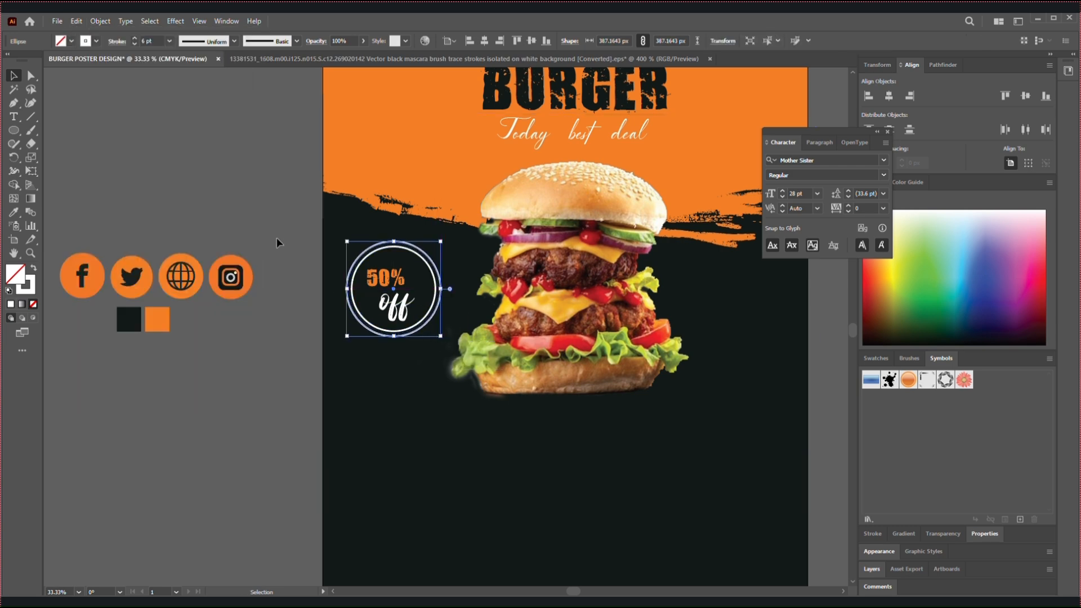
click(13, 210)
click(185, 264)
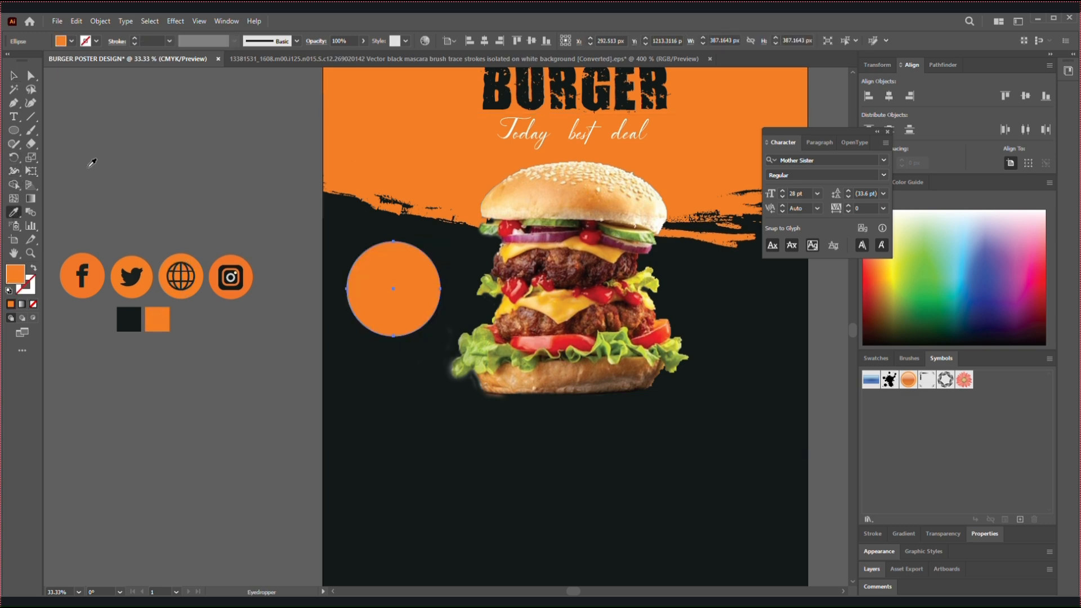
key(ctrl+z)
click(96, 41)
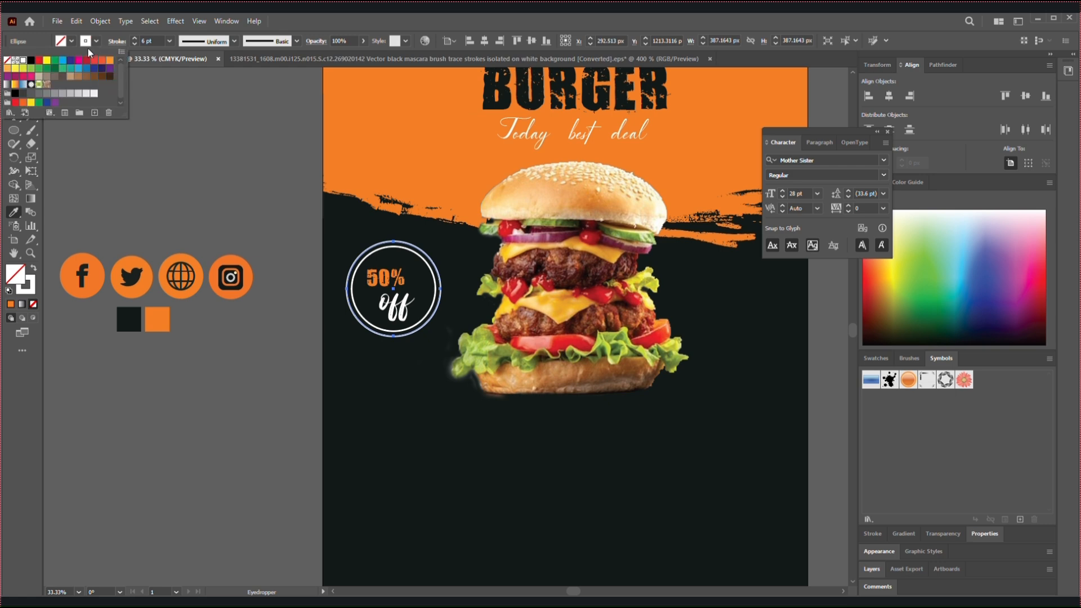
Give the outer ring an orange 4 pt stroke sampled from the artwork beside the poster, with no fill
key(shift+x)
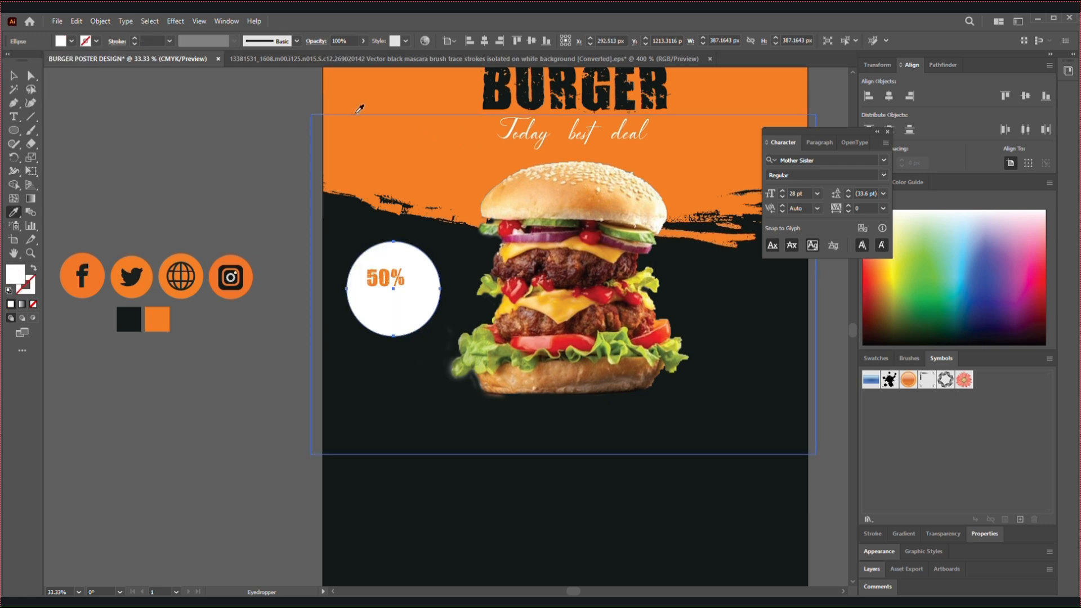
key(v)
key(i)
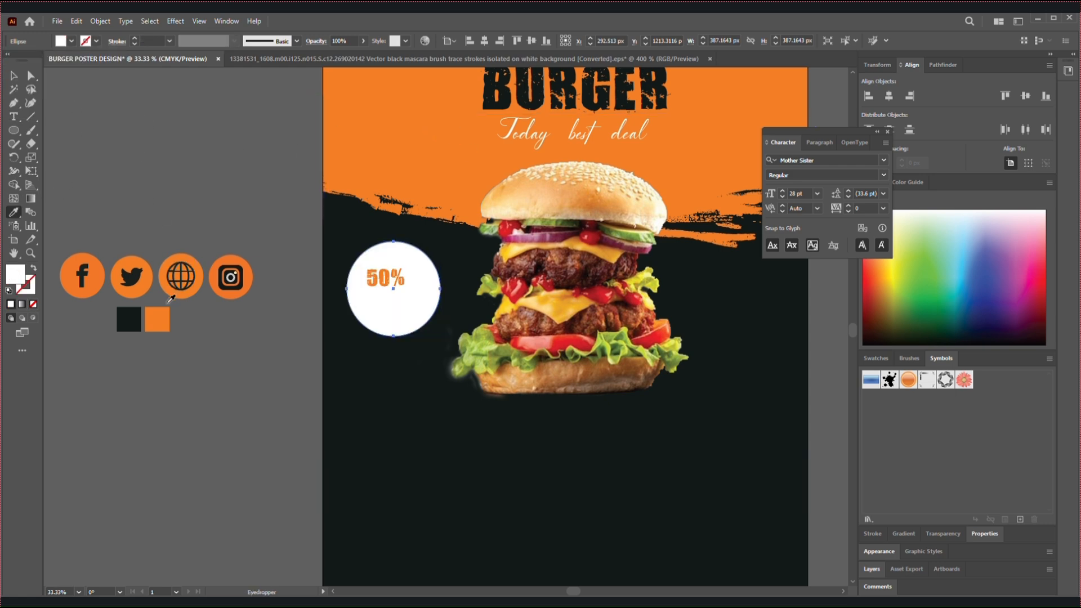
click(172, 302)
click(169, 313)
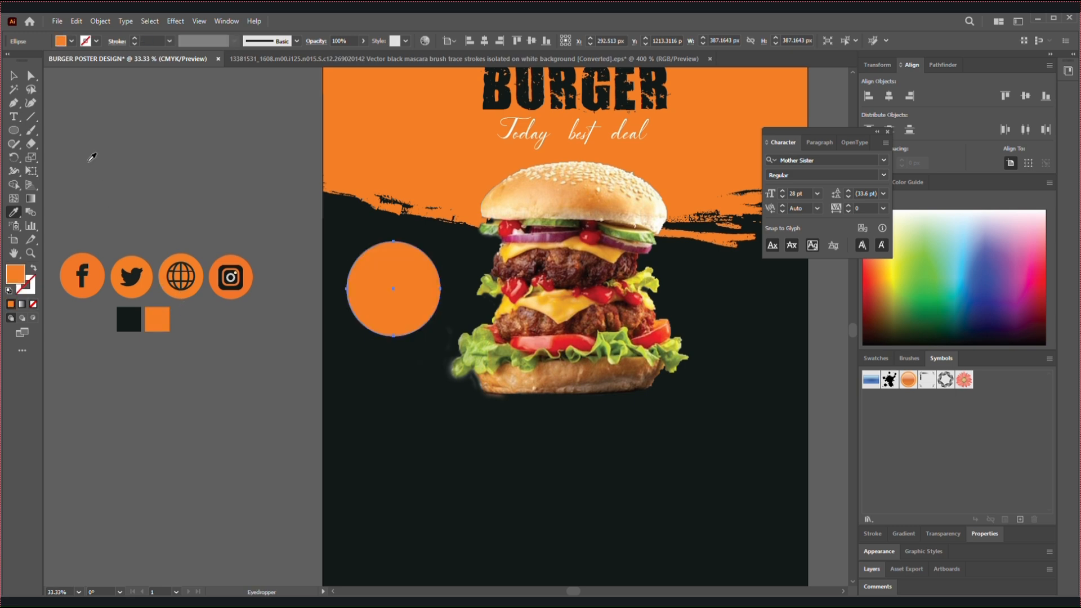
click(34, 269)
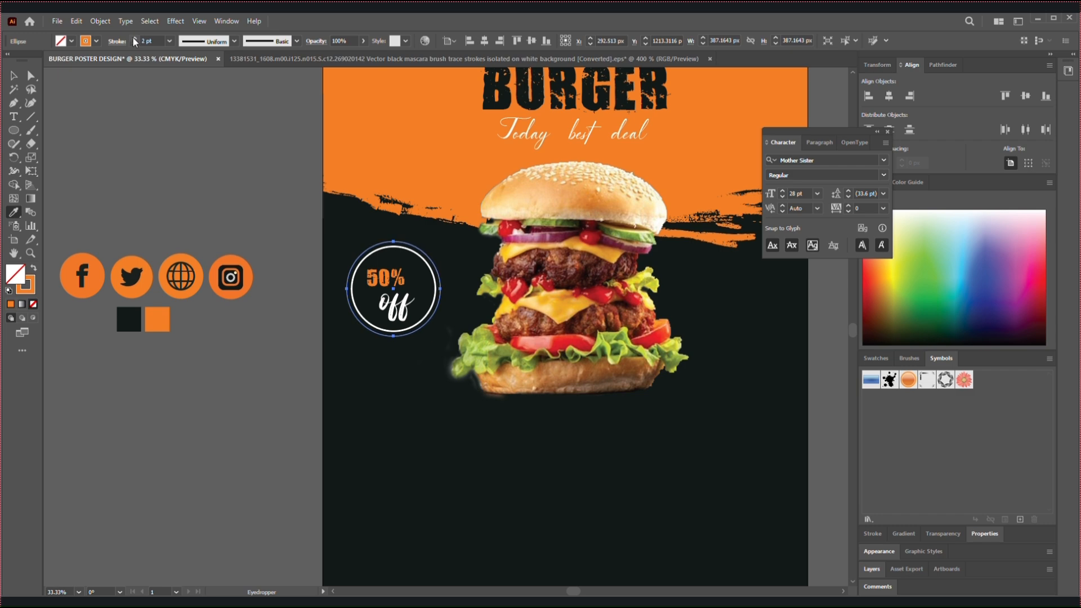
click(14, 75)
click(307, 259)
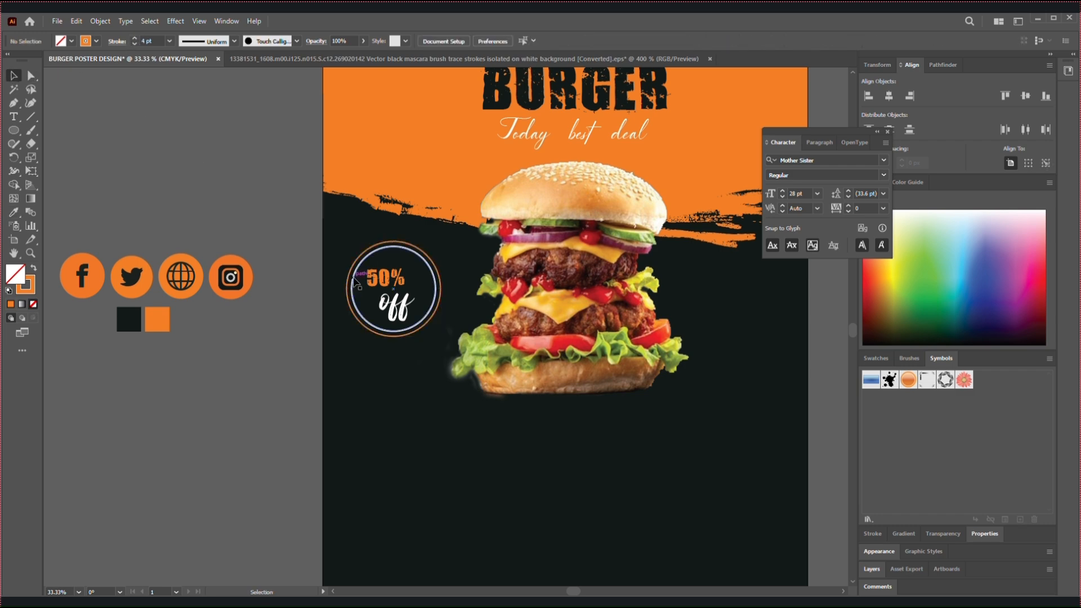
key(ctrl+minus)
drag(356, 276, 256, 266)
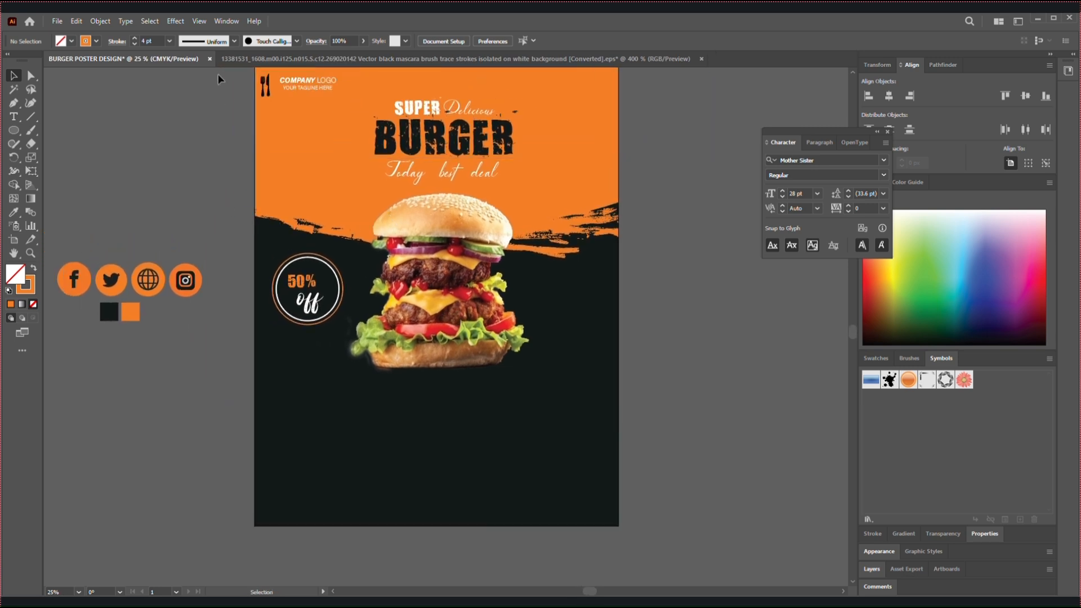
click(57, 21)
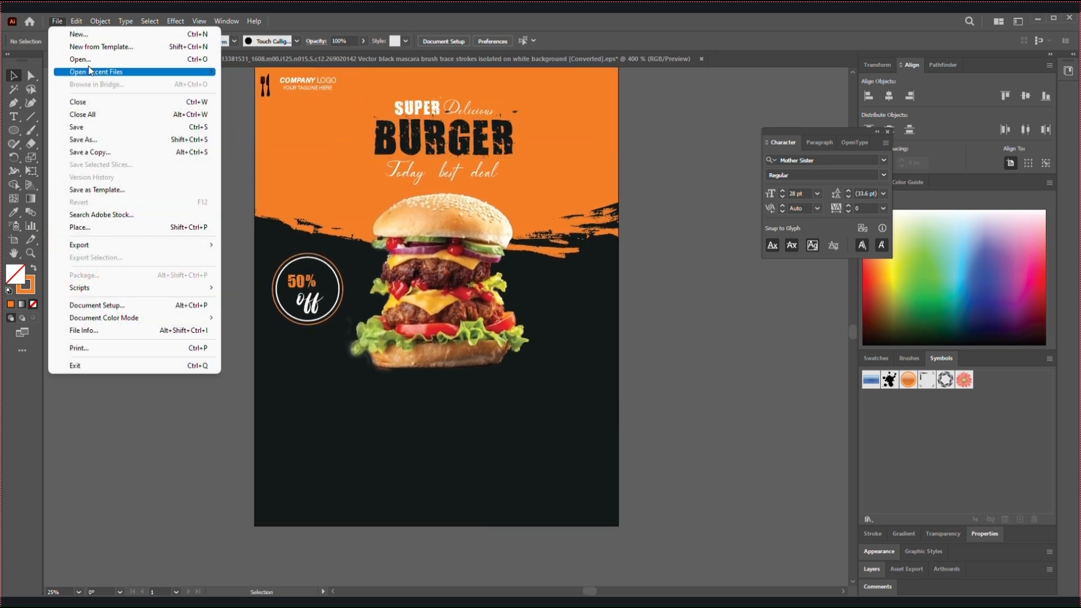
click(67, 228)
click(502, 352)
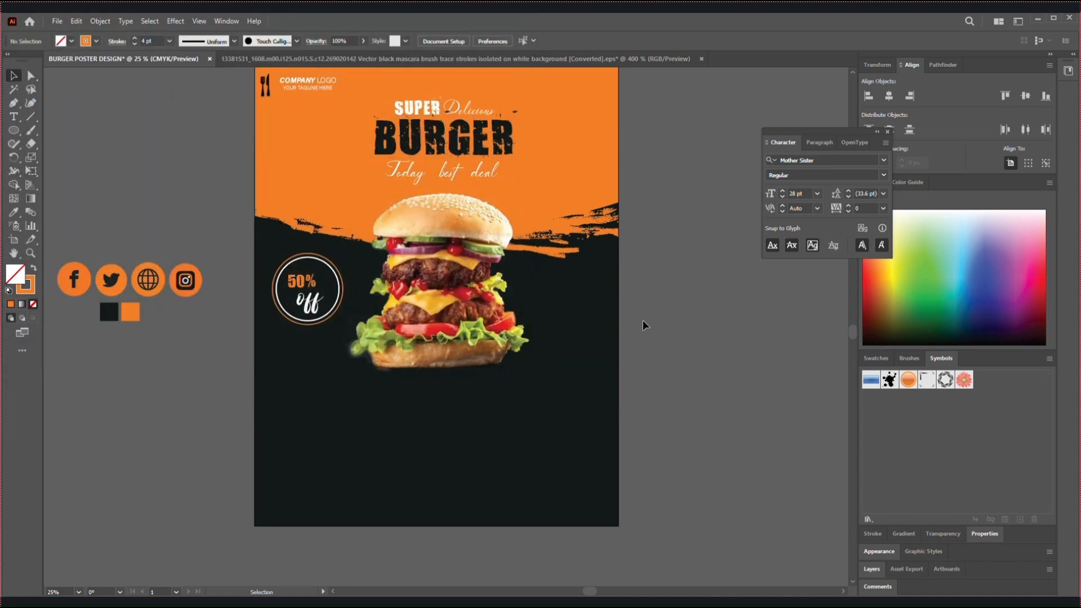
click(310, 315)
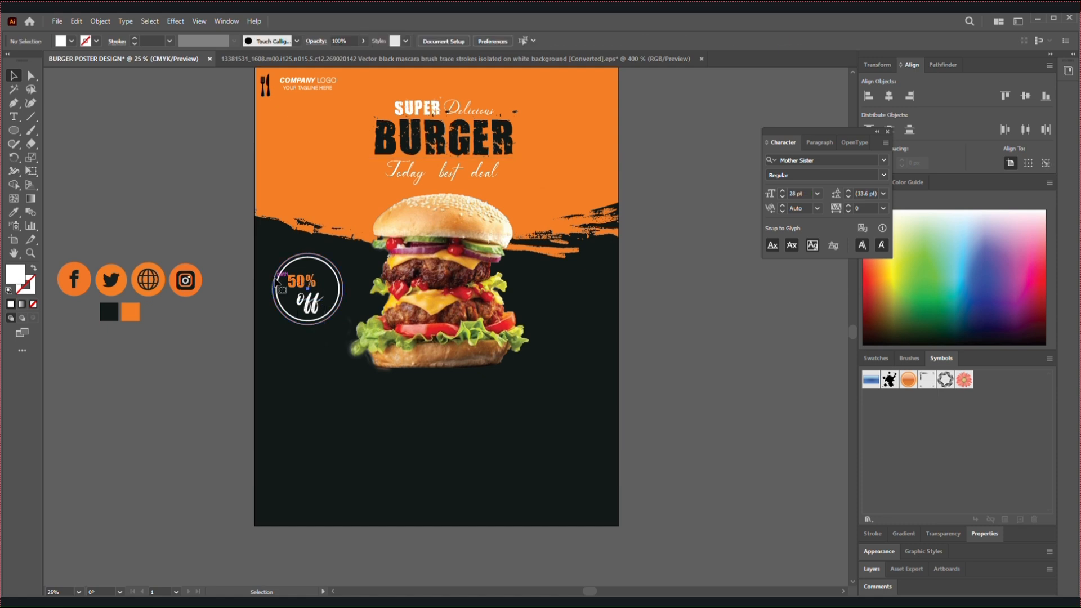
click(274, 284)
click(219, 221)
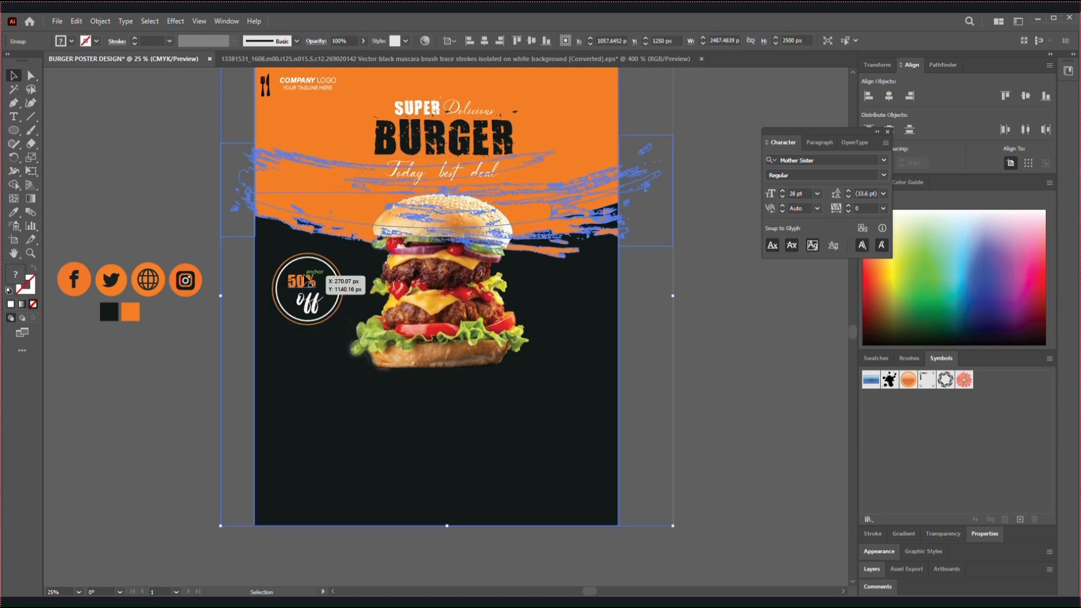
click(192, 354)
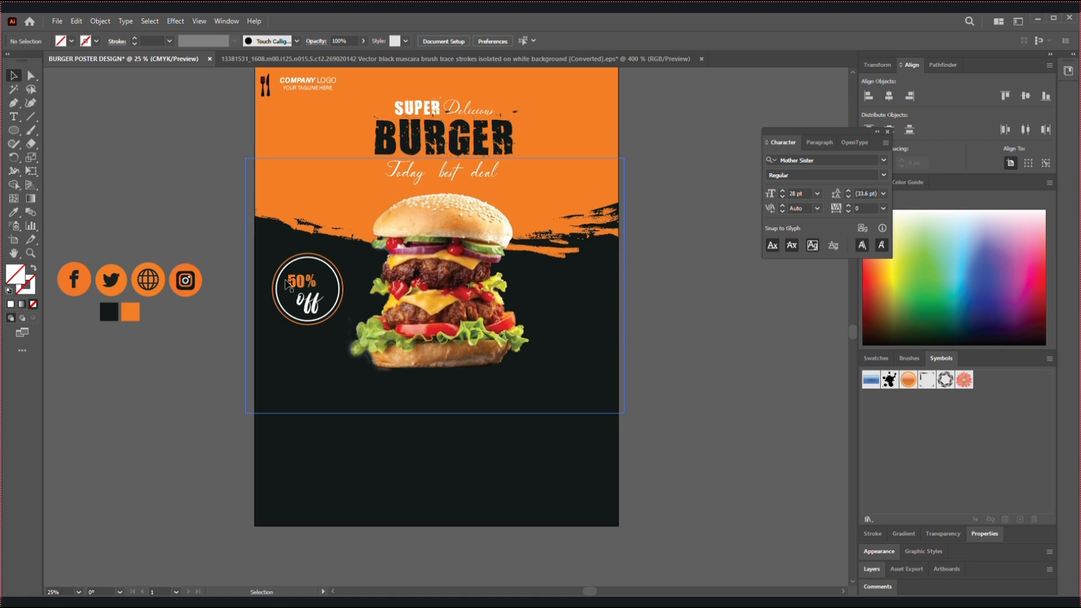
click(281, 285)
click(275, 288)
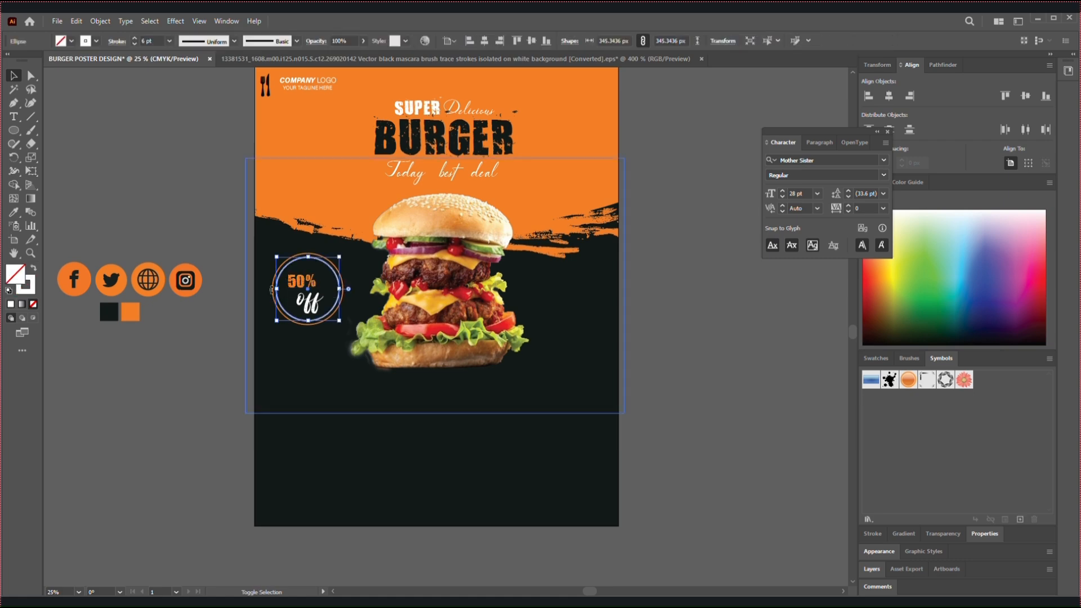
Select both rings together with "50%" and "off" and scale the whole badge down
scroll(275, 289, up, 4)
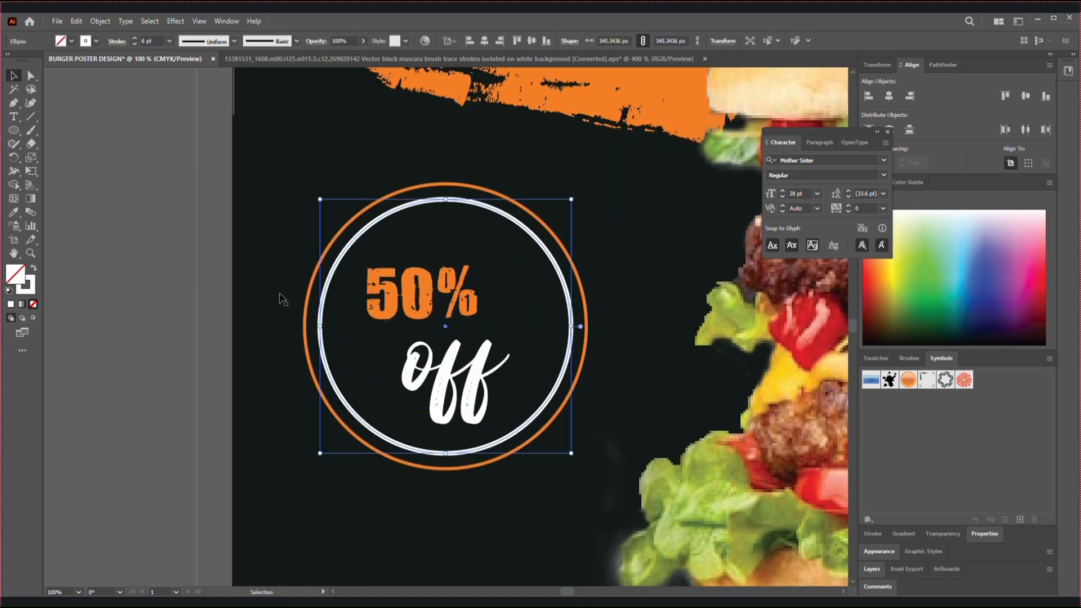
click(278, 261)
click(318, 274)
click(419, 293)
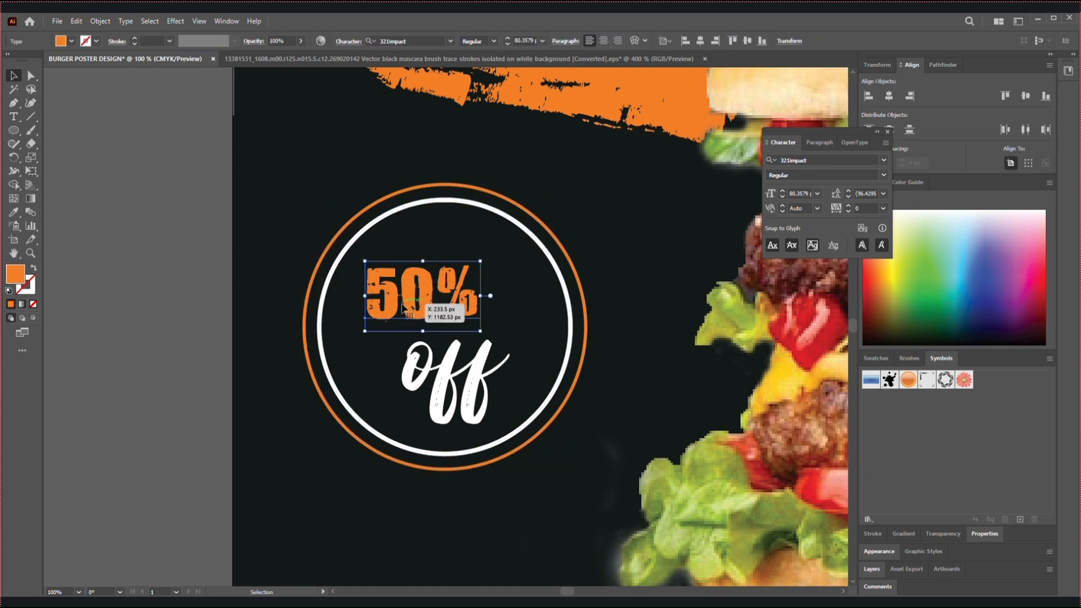
shift+click(319, 289)
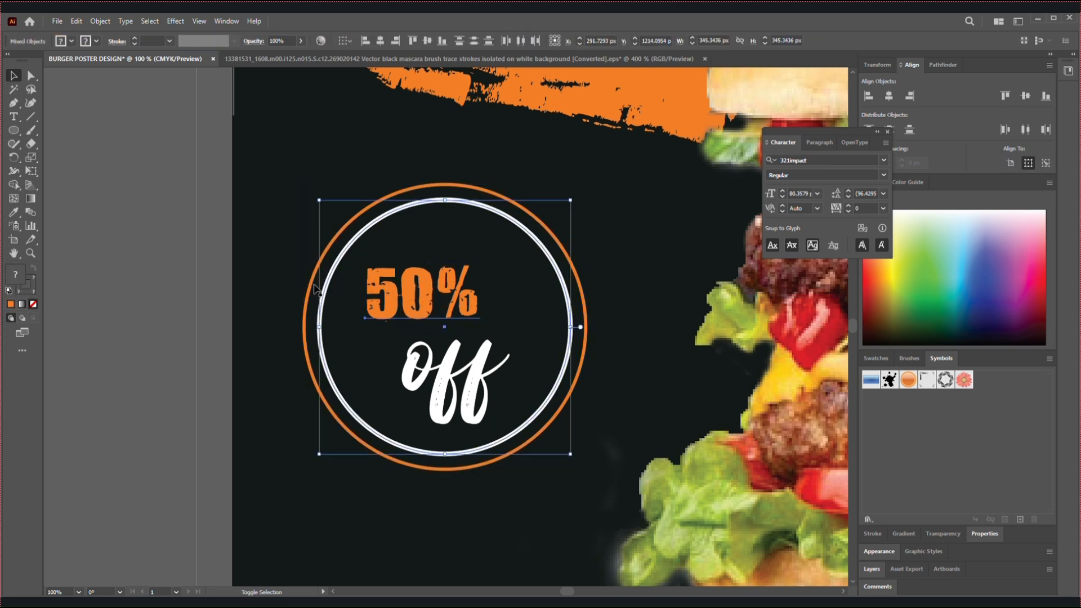
key(a)
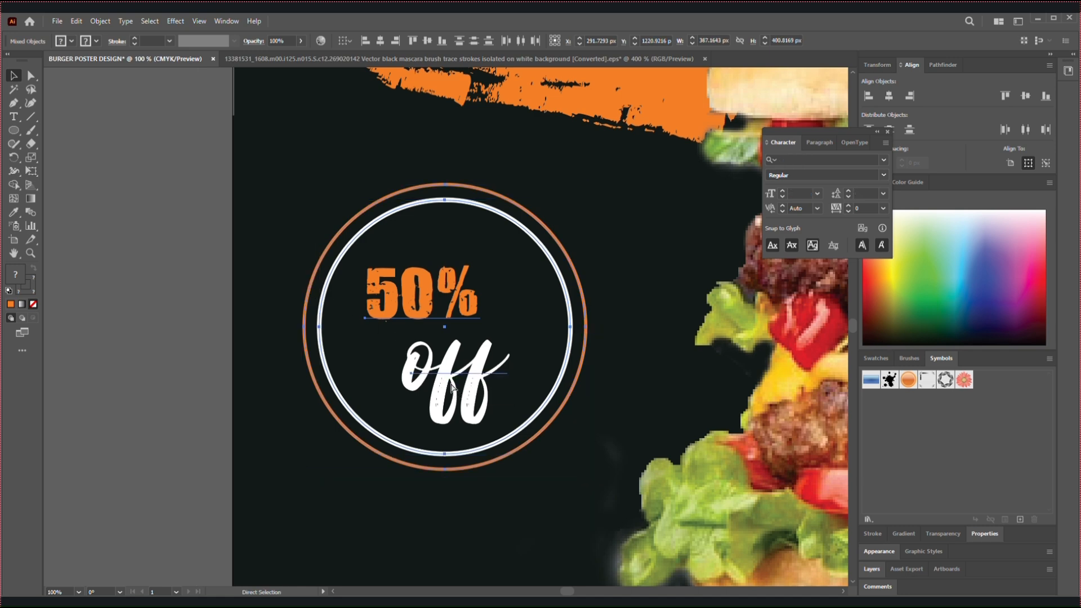
key(ctrl+minus)
key(ctrl+minus)
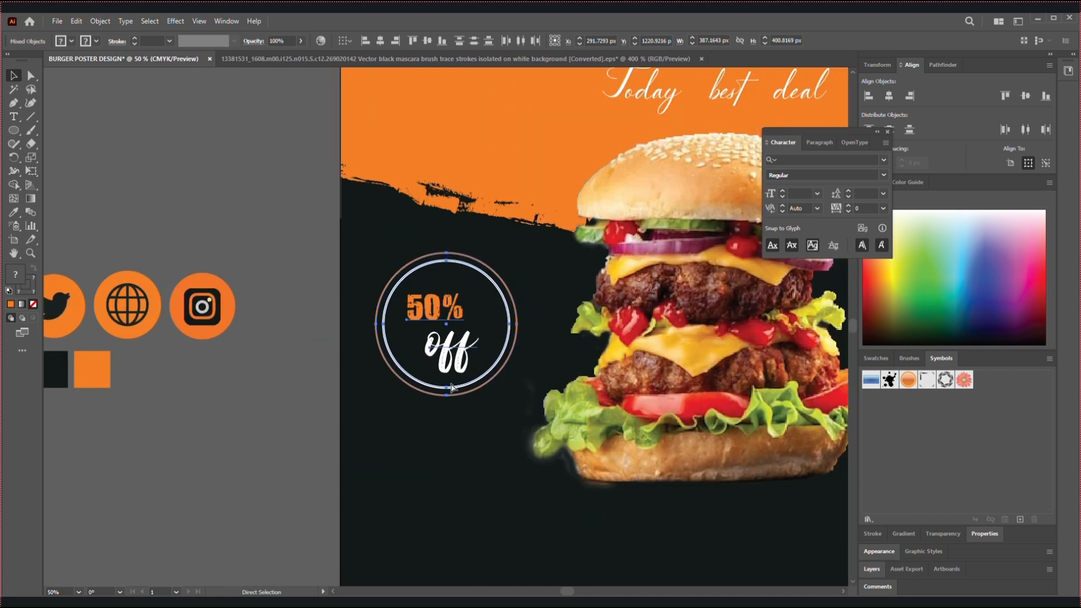
key(ctrl+minus)
key(ctrl+minus)
key(v)
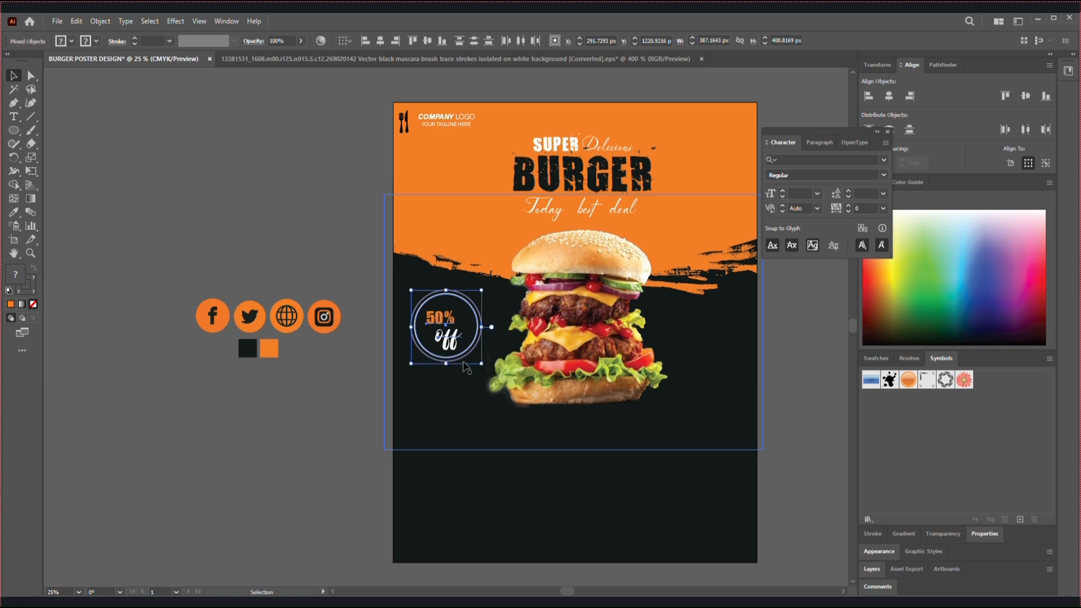
drag(480, 365, 448, 316)
drag(820, 316, 721, 303)
click(248, 186)
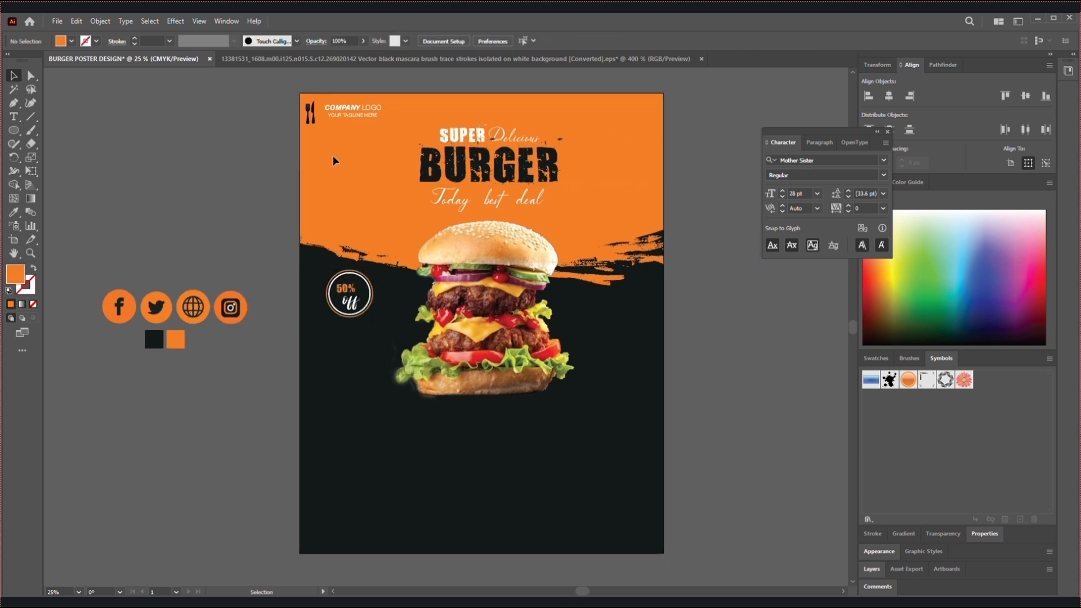
Load the right-drawn-arrow-svgrepo-com file from the icone33 folder on drive D: for placing
click(73, 22)
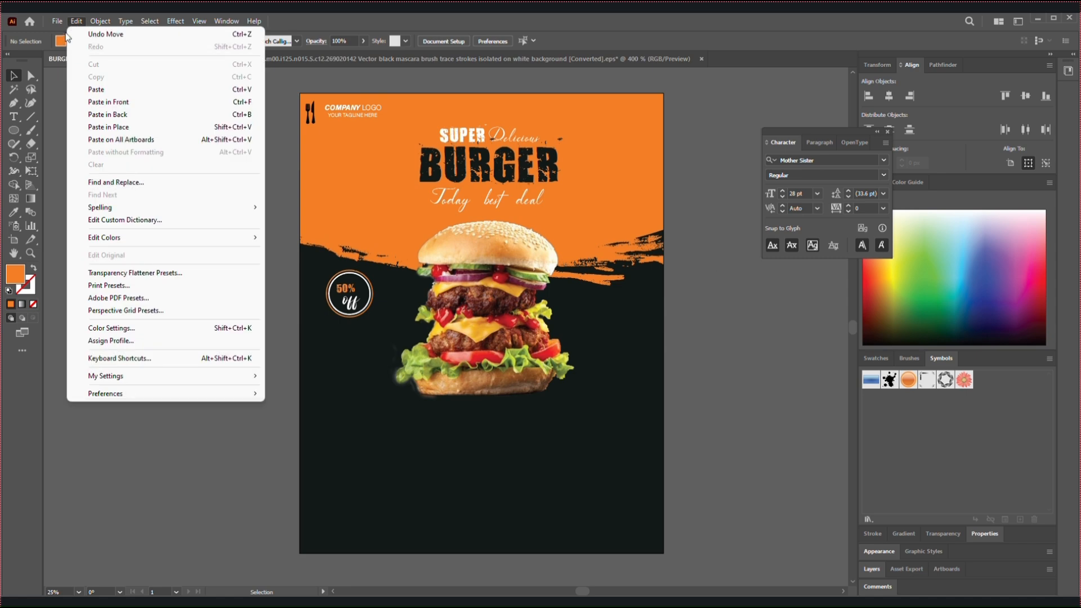
click(62, 23)
click(54, 21)
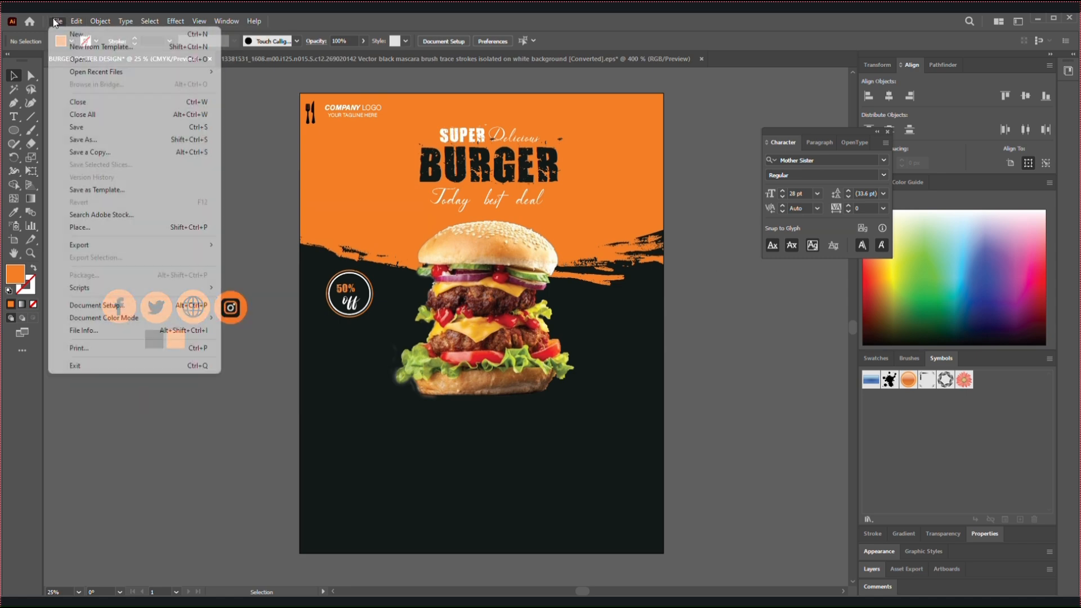
click(86, 232)
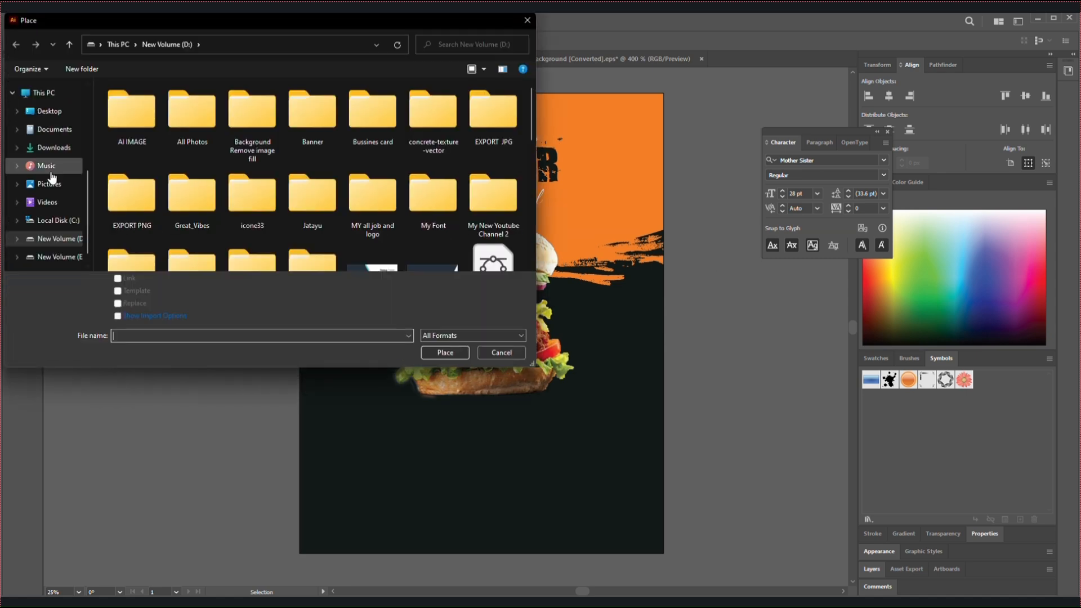
scroll(340, 173, down, 1)
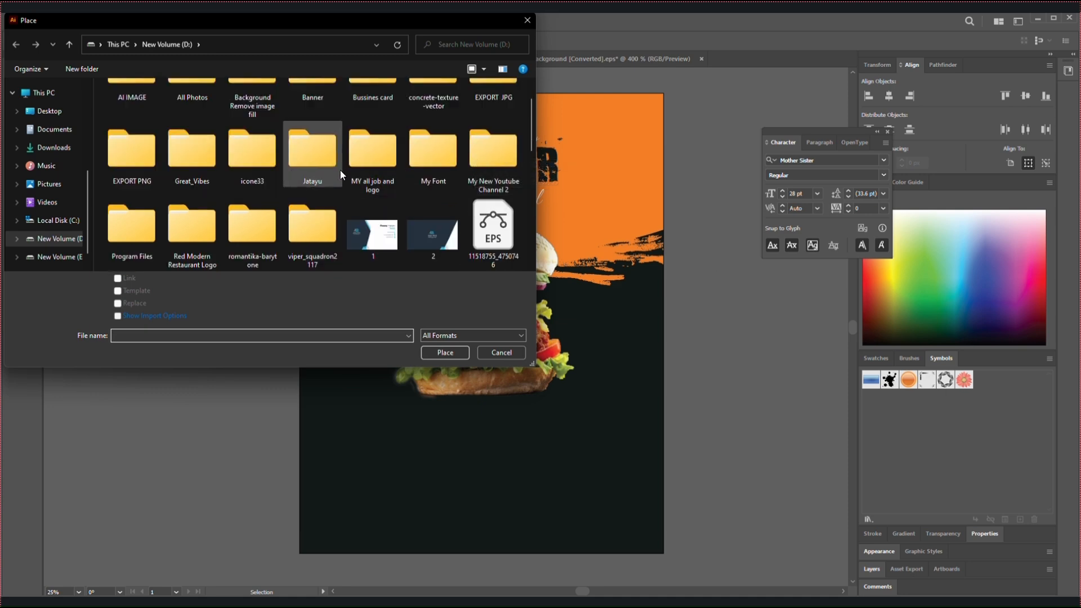
double_click(252, 163)
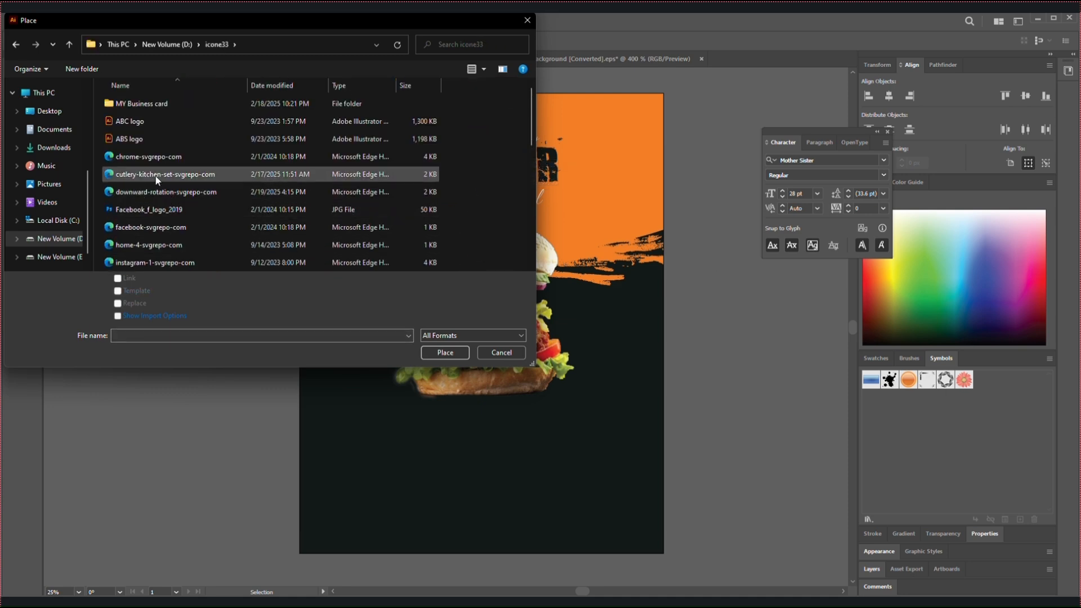
scroll(157, 209, down, 1)
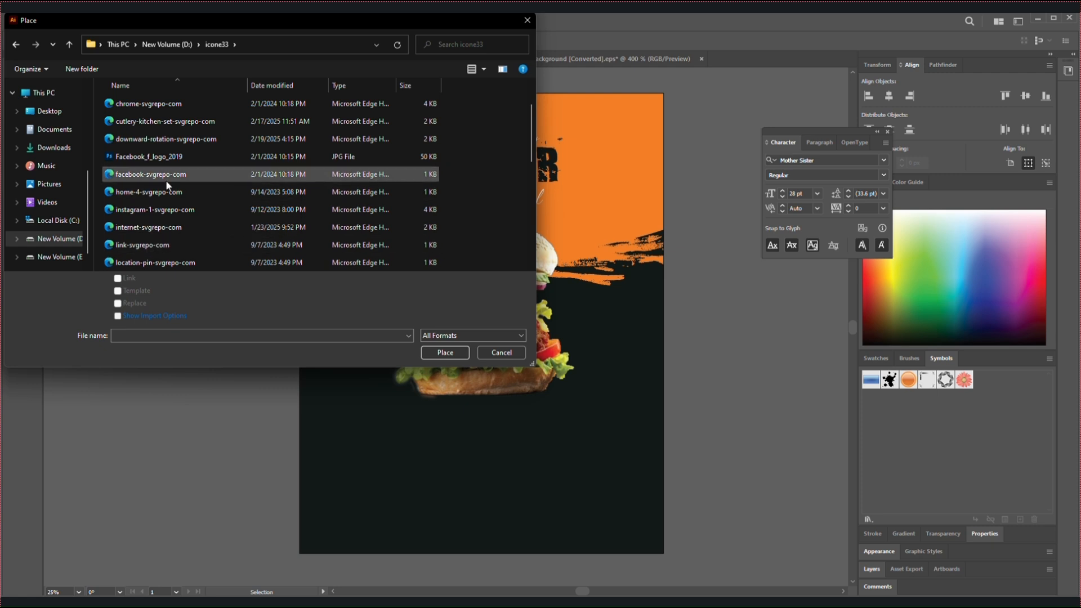
click(170, 142)
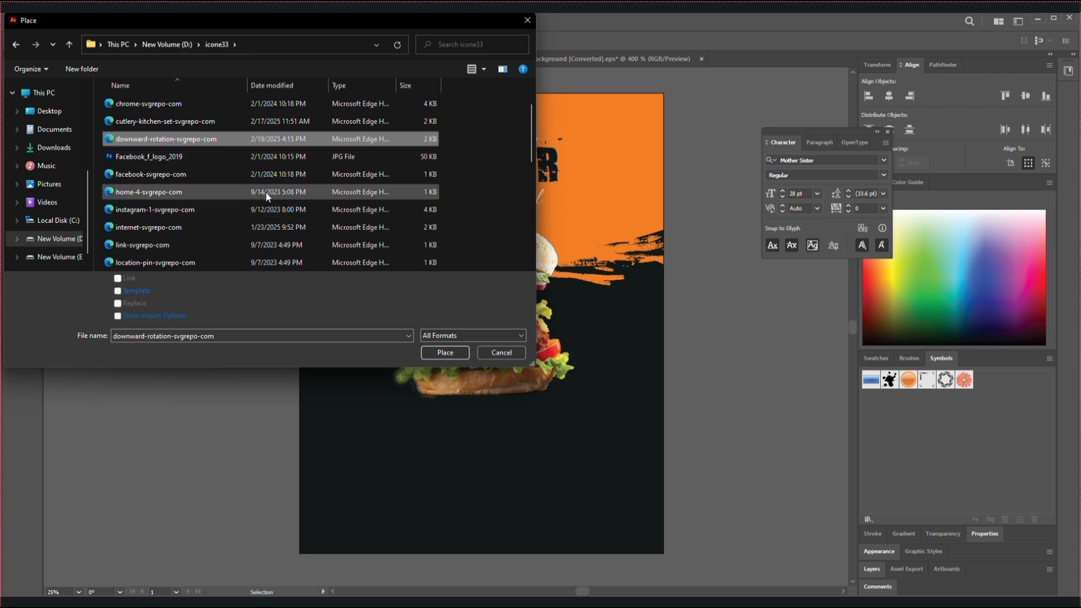
scroll(268, 196, down, 1)
scroll(267, 196, down, 3)
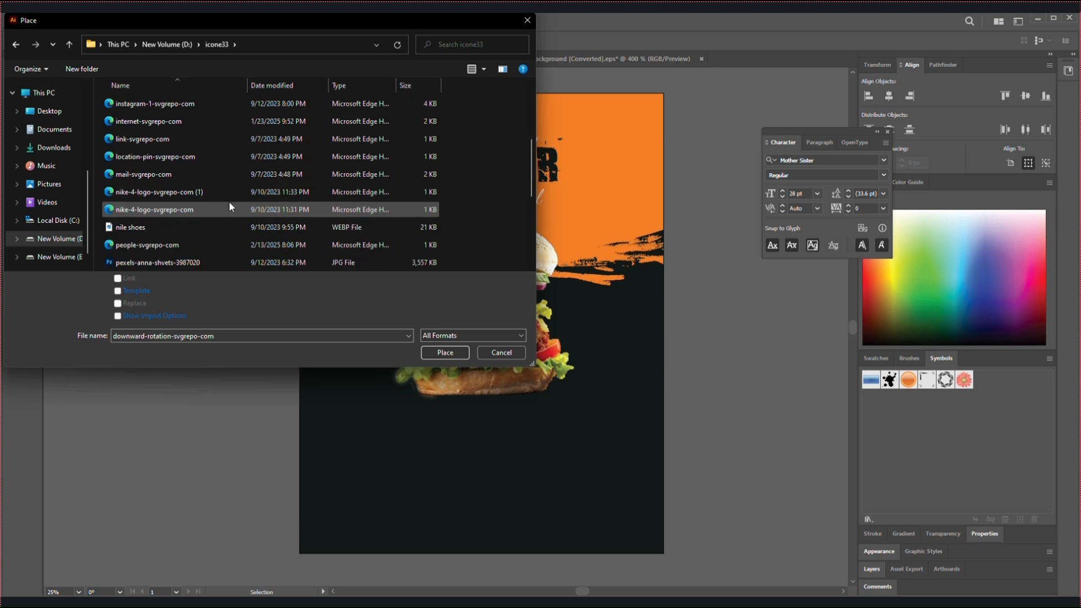
click(174, 246)
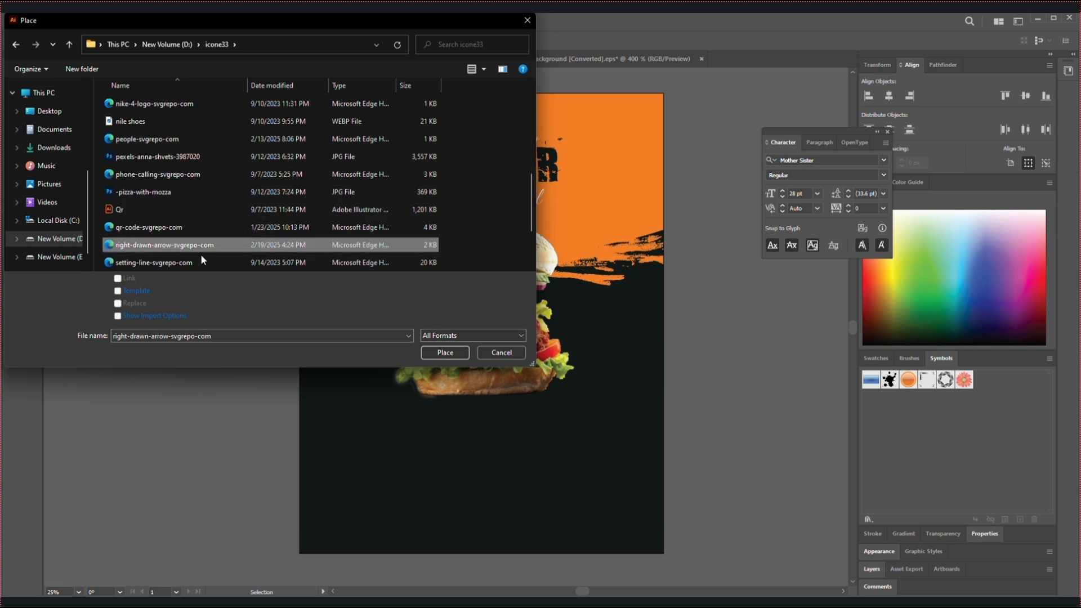
click(446, 351)
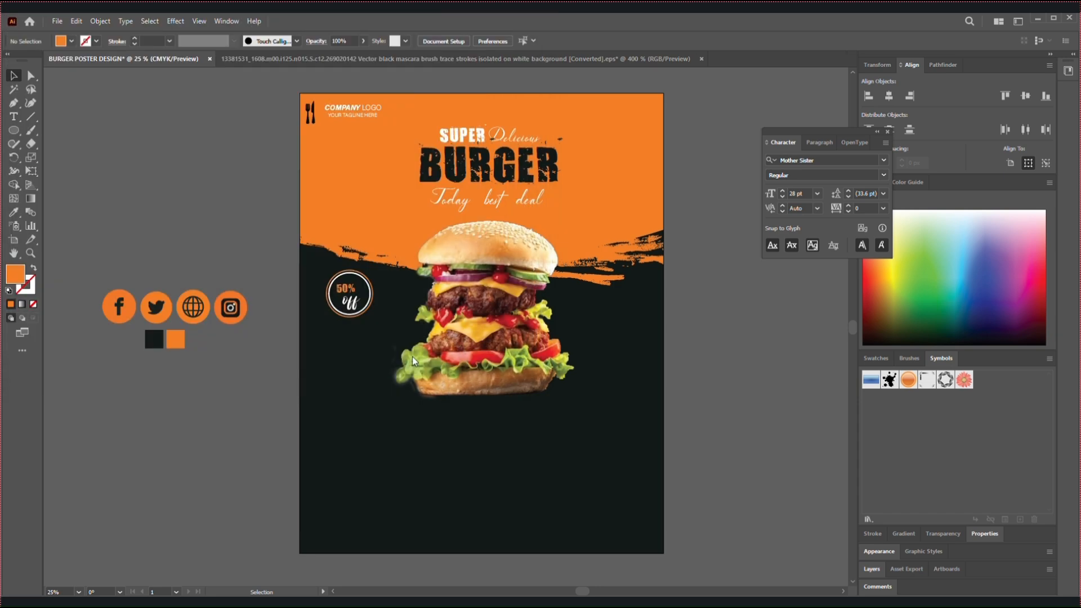
Place the arrow, move it between the discount badge and the burger, and shrink it to about 196 × 193 px
drag(191, 194, 290, 292)
drag(235, 270, 401, 355)
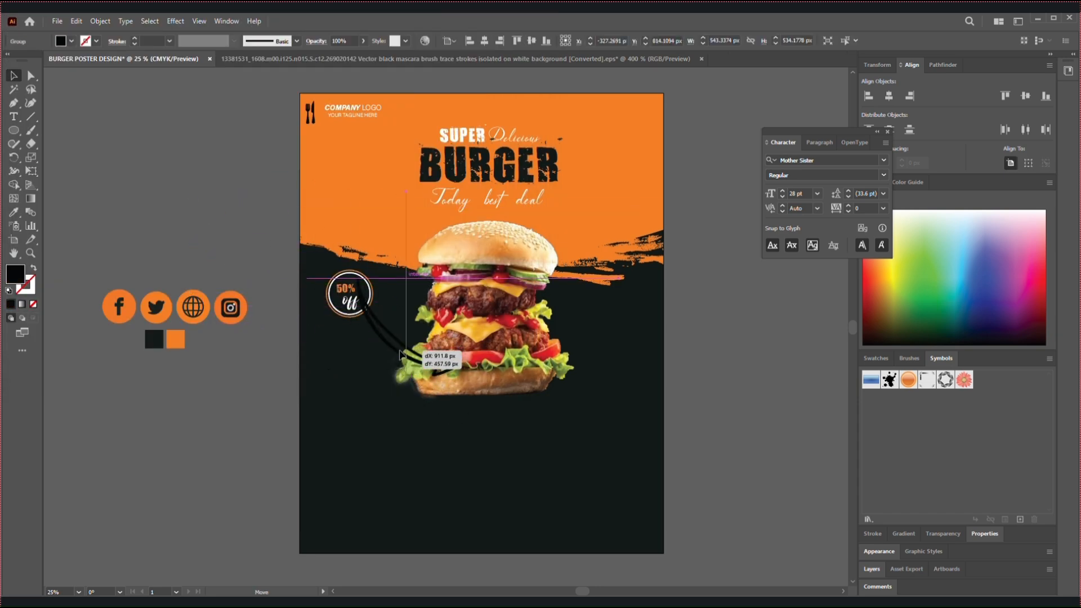
drag(456, 376, 408, 341)
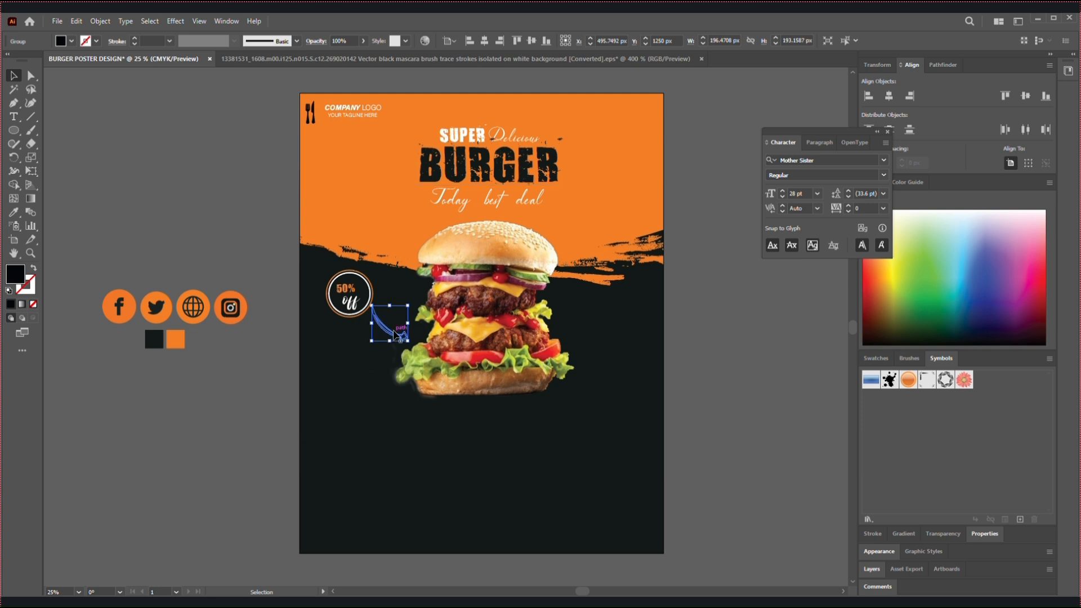
Fill the arrow beside the discount badge with white (FFFFFF)
double_click(14, 283)
drag(422, 240, 388, 229)
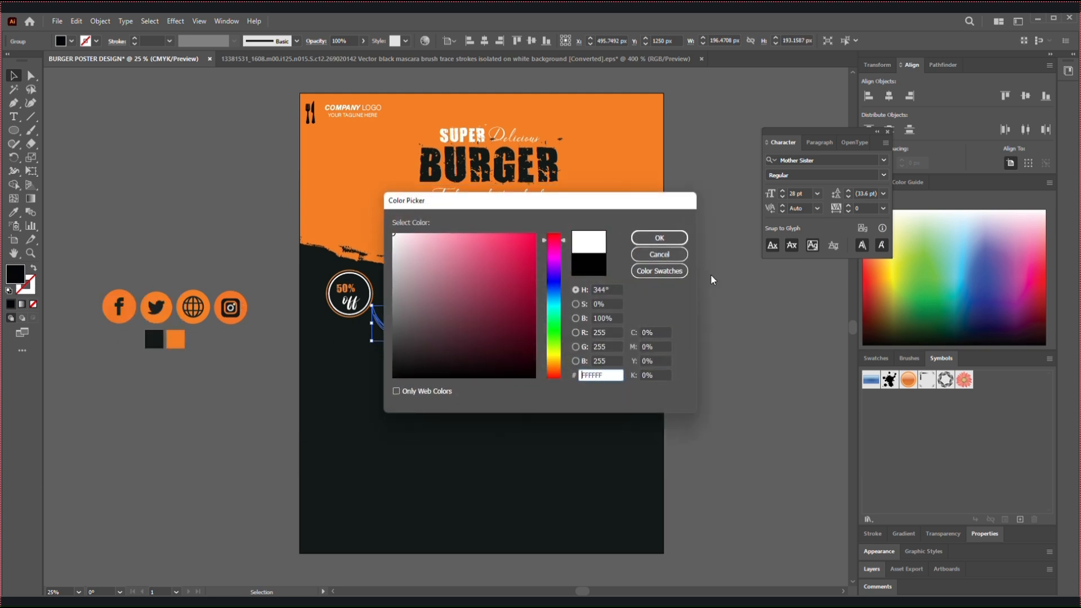
click(659, 238)
click(258, 285)
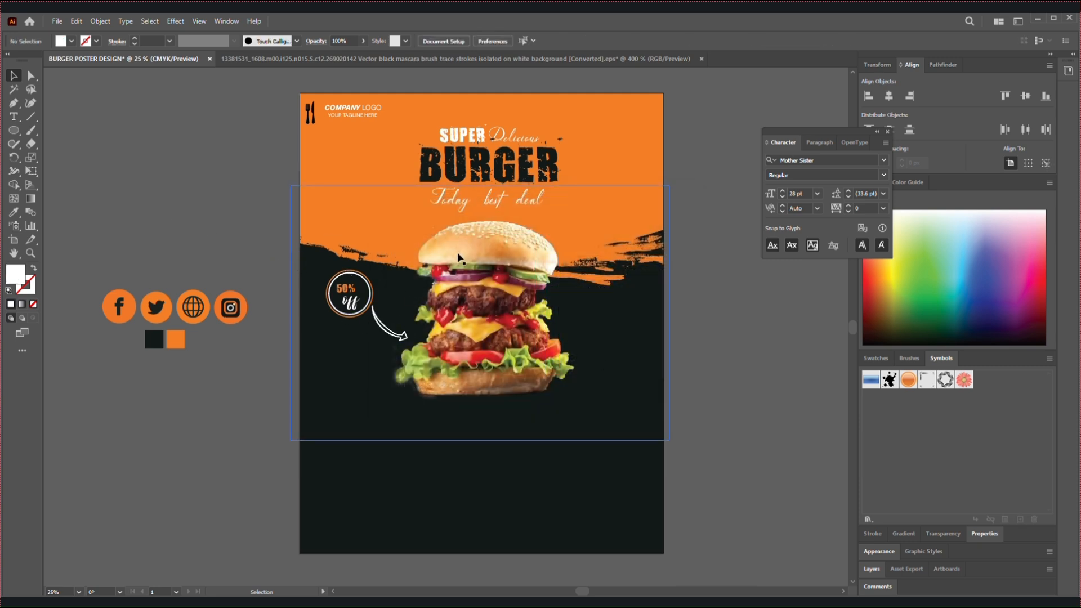
Copy the "BURGER" headline to the dark area below the burger and fill it with orange sampled from the swatch beside the poster
drag(475, 179, 546, 431)
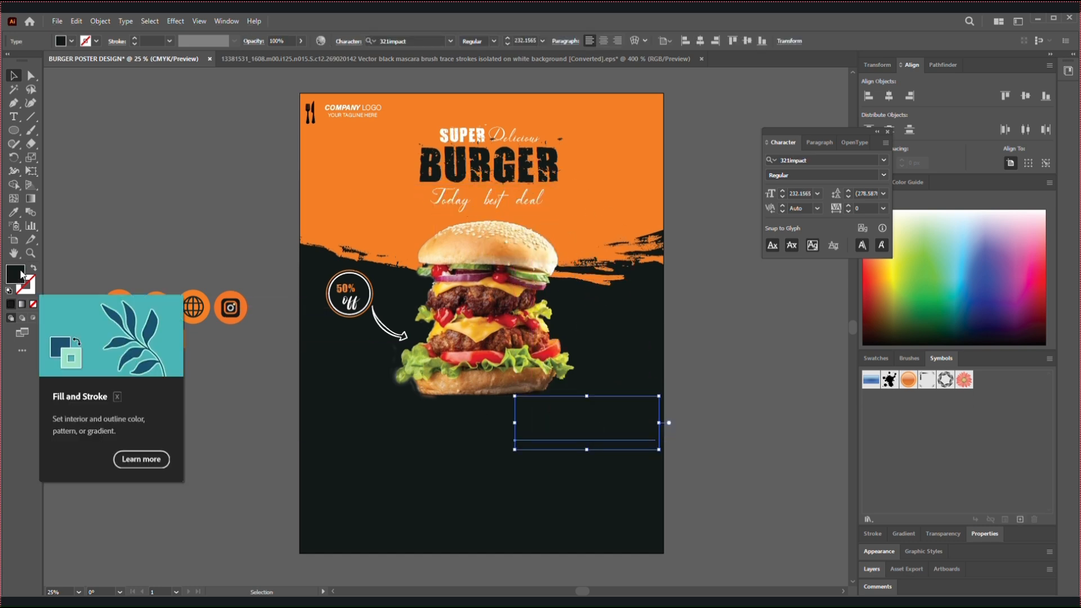
click(14, 213)
click(174, 339)
Replace the orange headline copy's text with "FREE HOME" in capitals
click(13, 76)
double_click(586, 425)
double_click(586, 425)
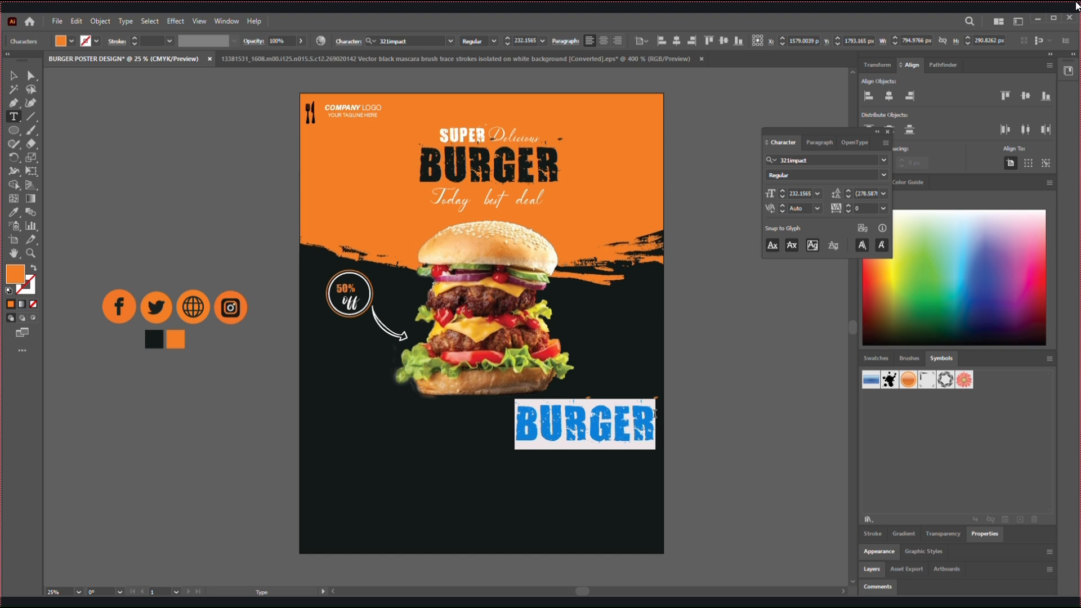
key(BackSpace)
text(F)
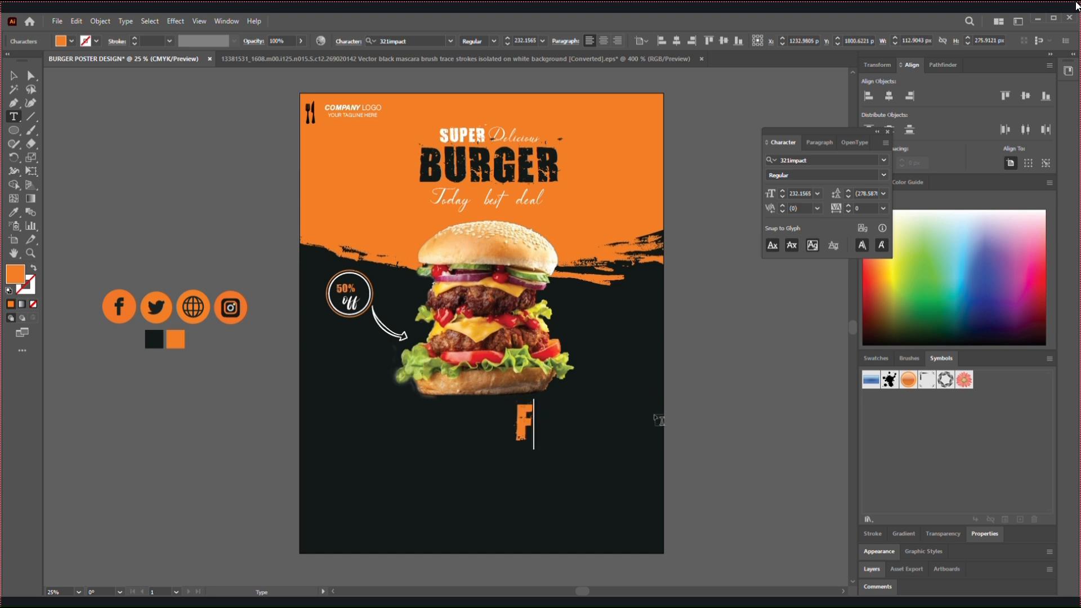
text(REE)
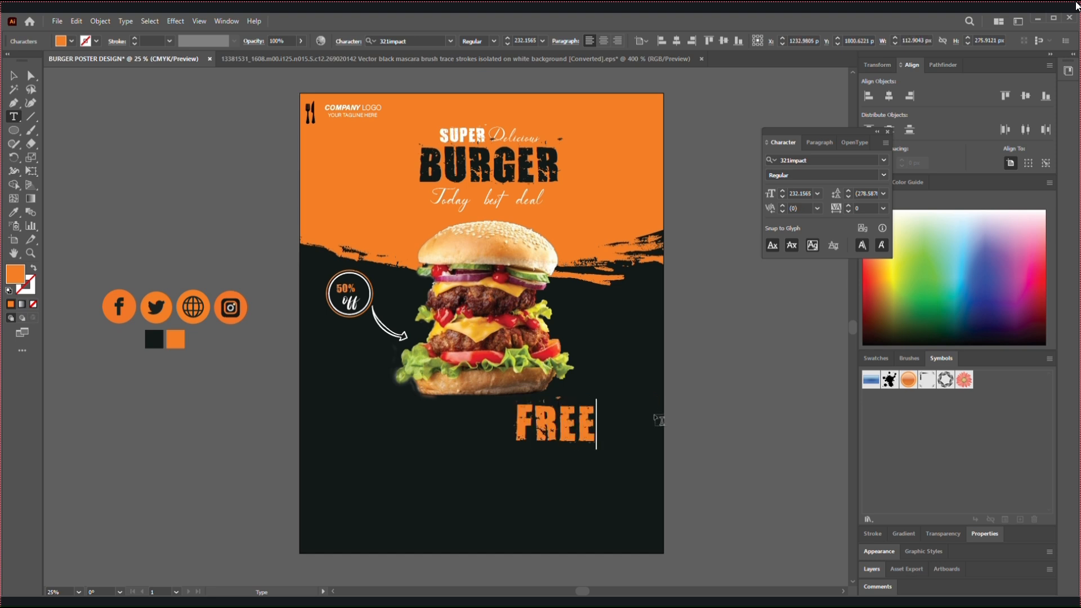
key(BackSpace)
key(BackSpace)
key(BackSpace)
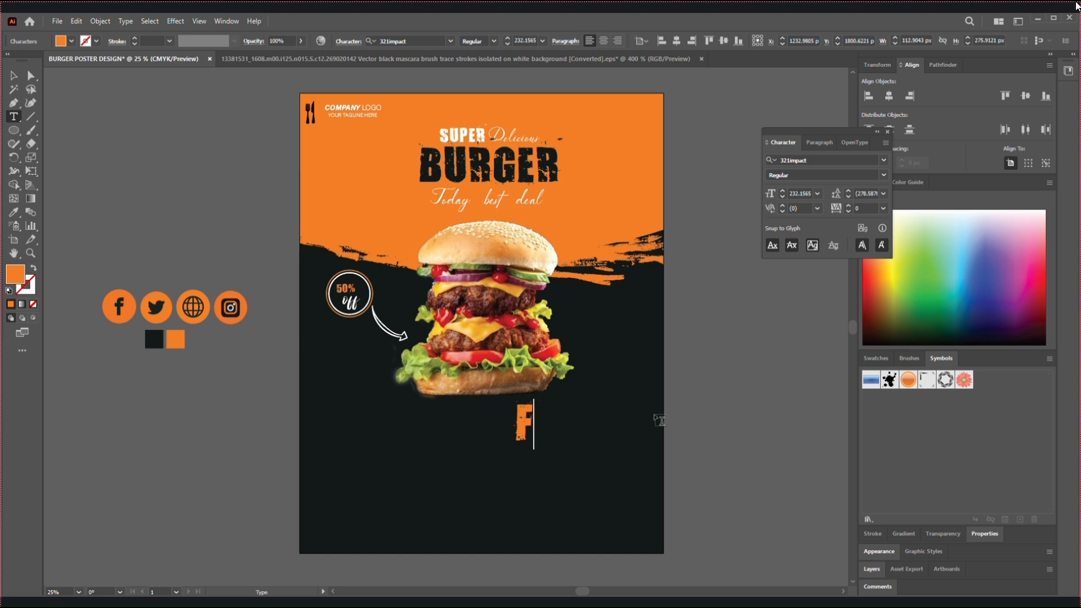
text(re)
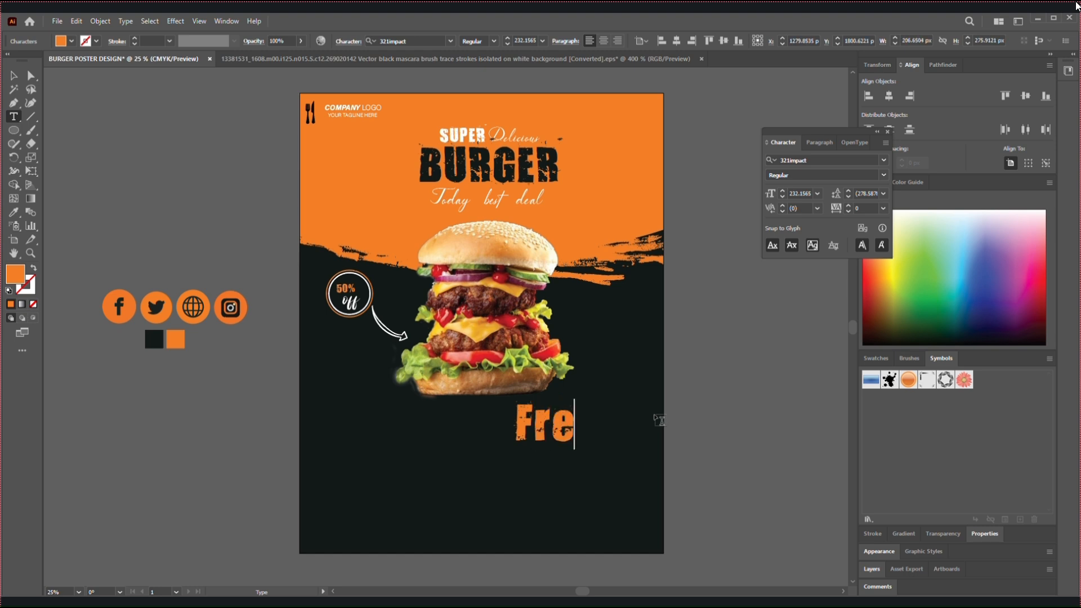
key(BackSpace)
key(BackSpace)
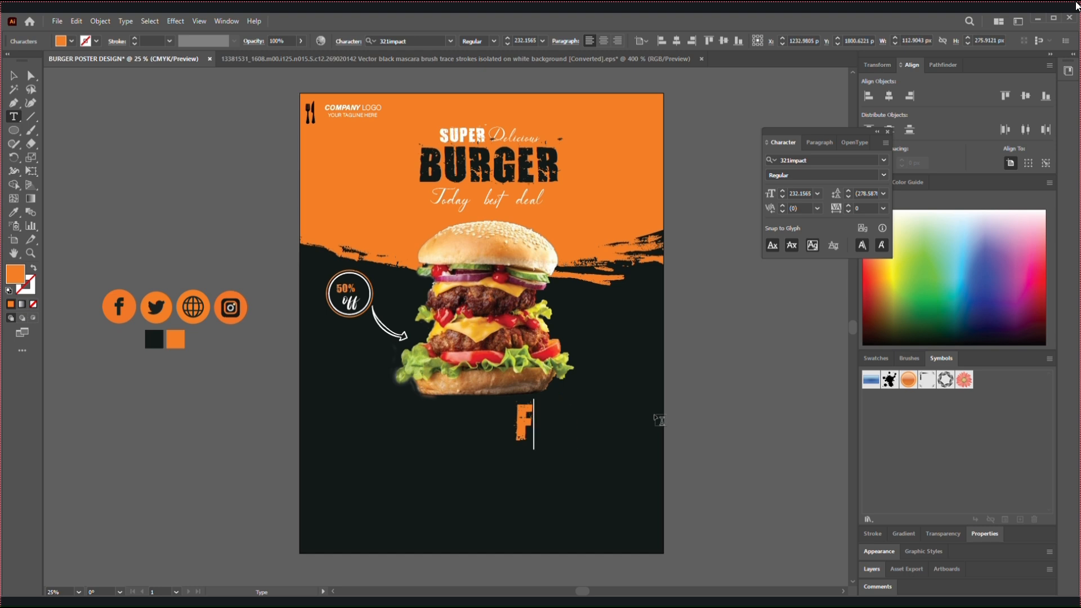
text(REE)
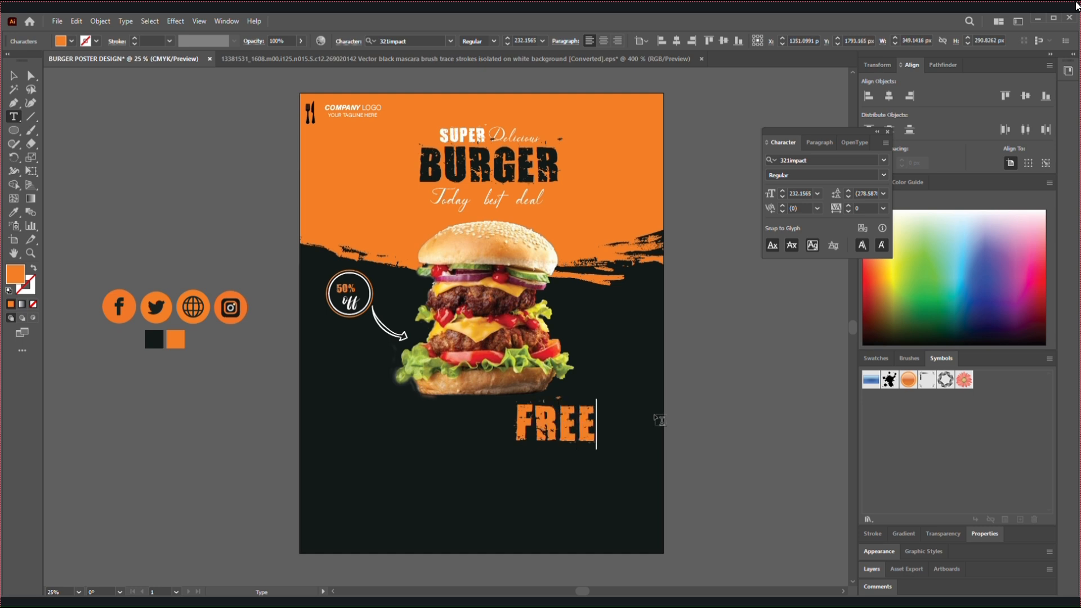
text( HOME)
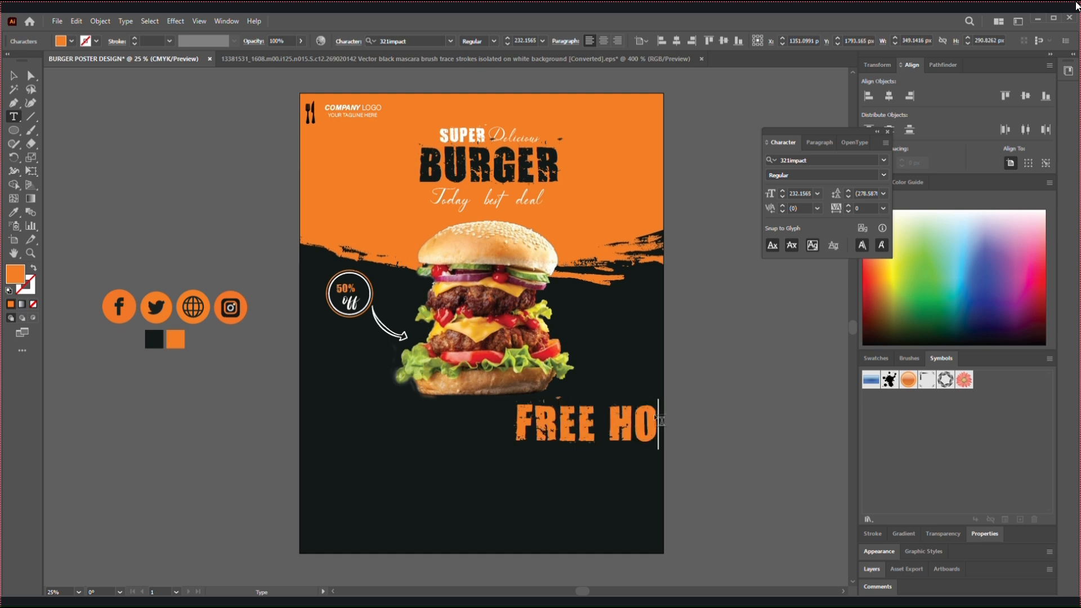
Scale "FREE HOME" down to about 57 pt near the poster's right edge and add a copy directly beneath it reading "DILIVERY"
click(12, 76)
drag(711, 450, 605, 432)
triple_click(605, 427)
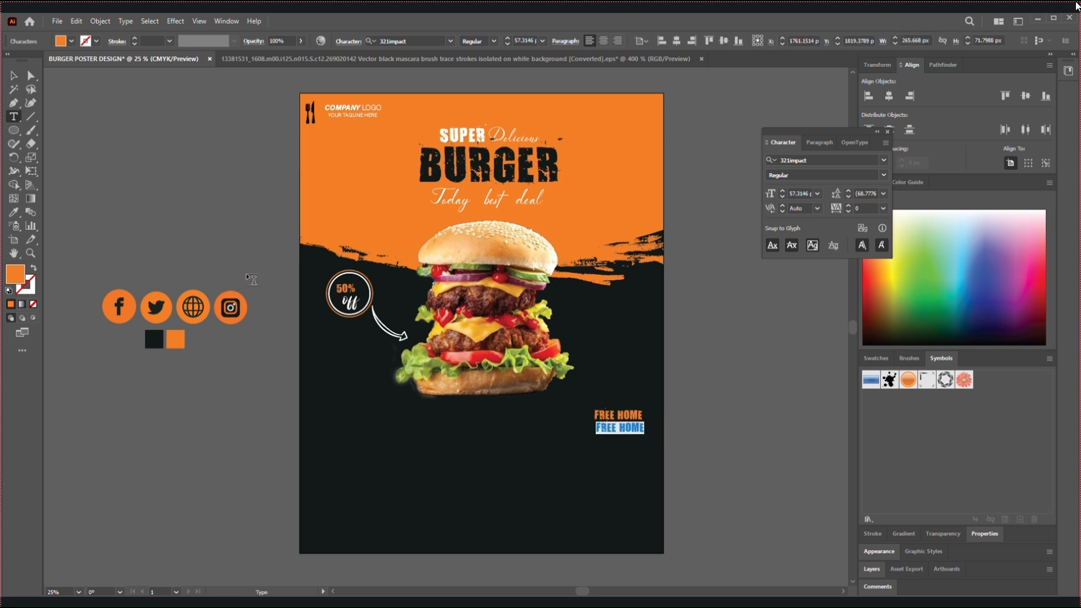
text(DILIVERY)
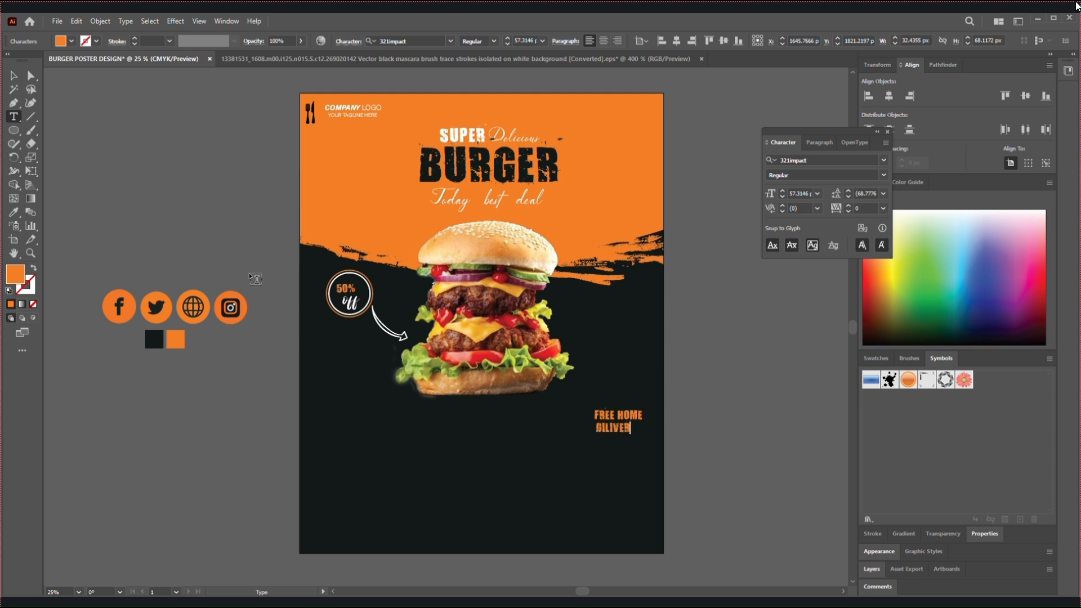
Fill "DILIVERY" with white and shift it about 11 px right to centre it under "FREE HOME"
click(13, 76)
double_click(618, 430)
drag(636, 428, 596, 431)
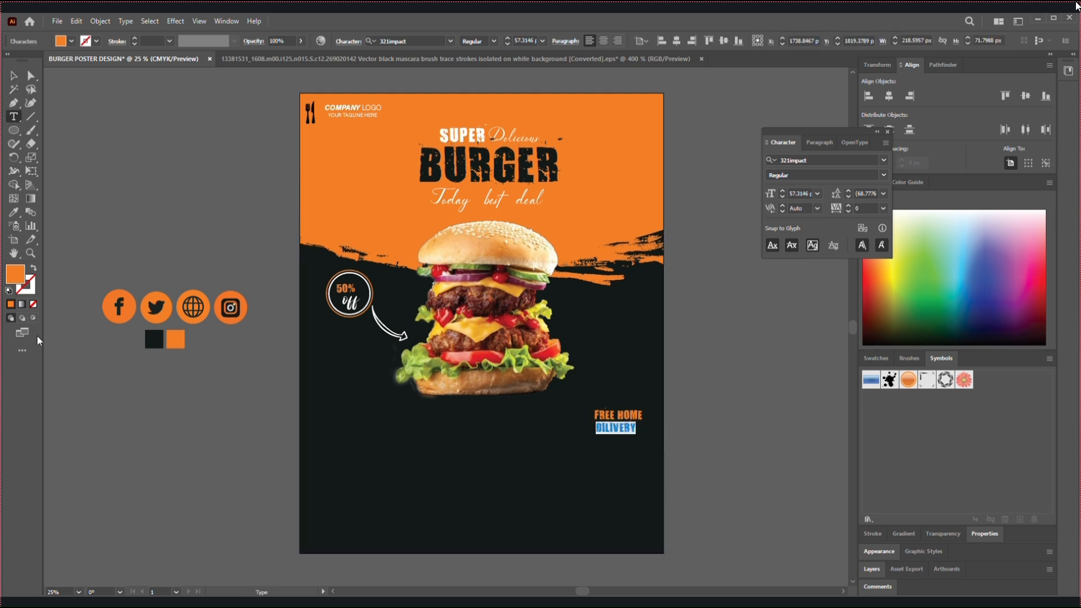
double_click(10, 276)
drag(480, 316, 378, 231)
click(659, 238)
click(761, 375)
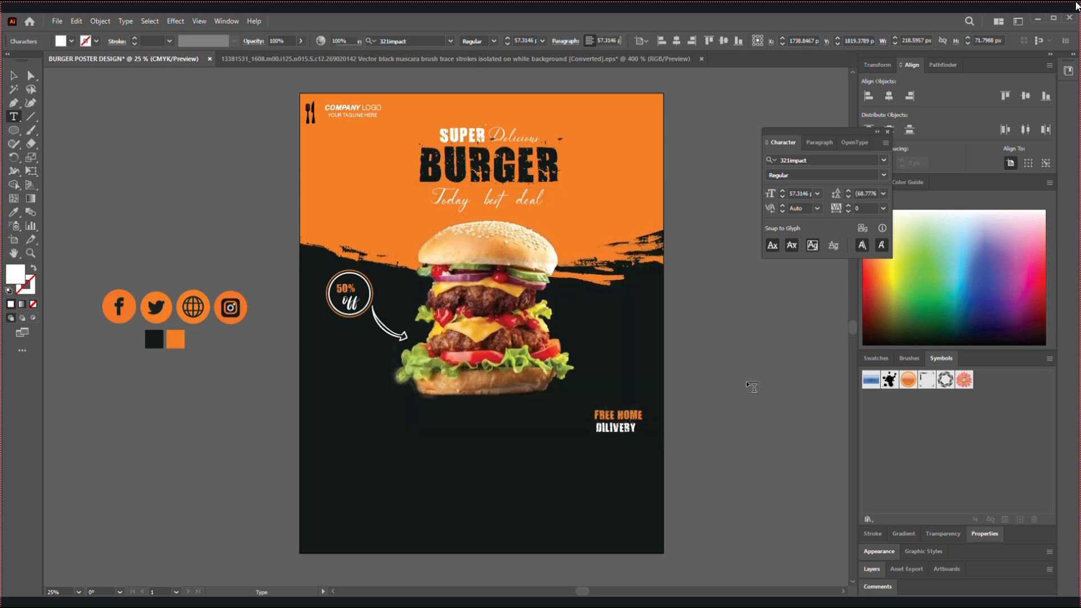
click(13, 75)
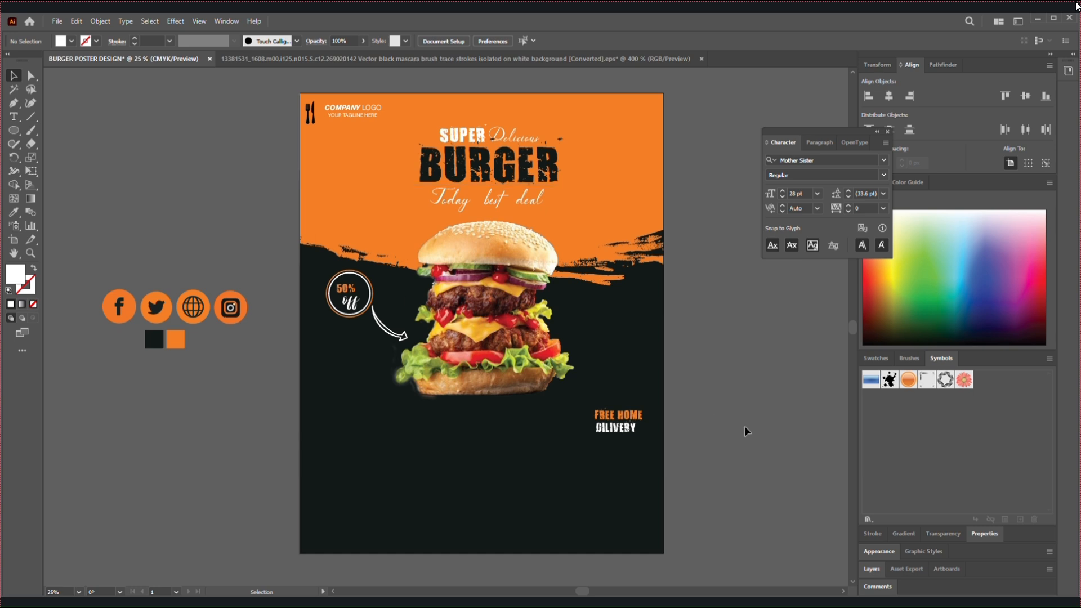
drag(629, 428, 631, 431)
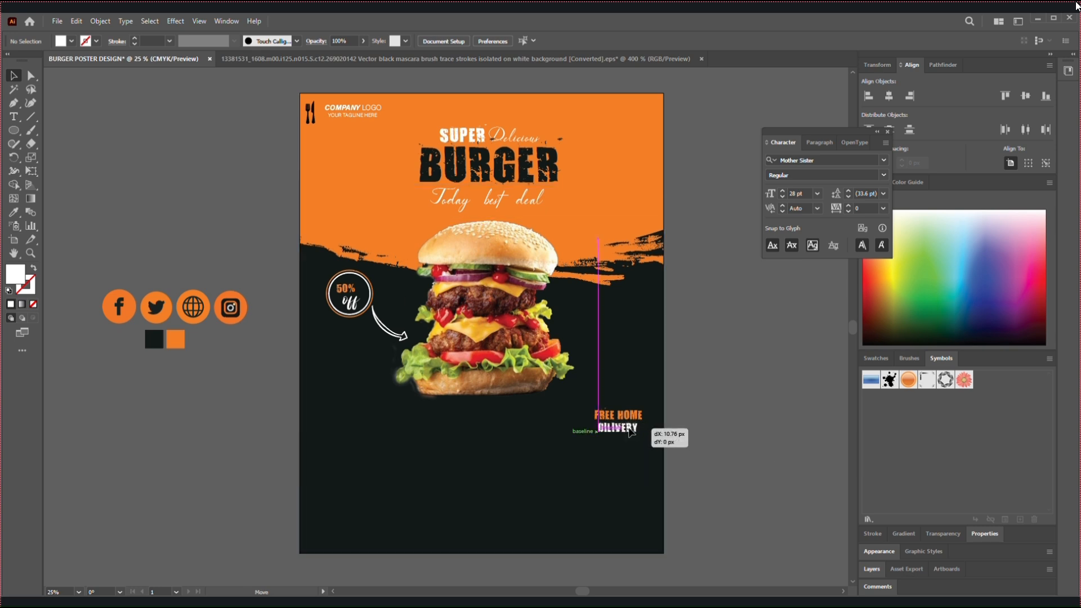
click(252, 452)
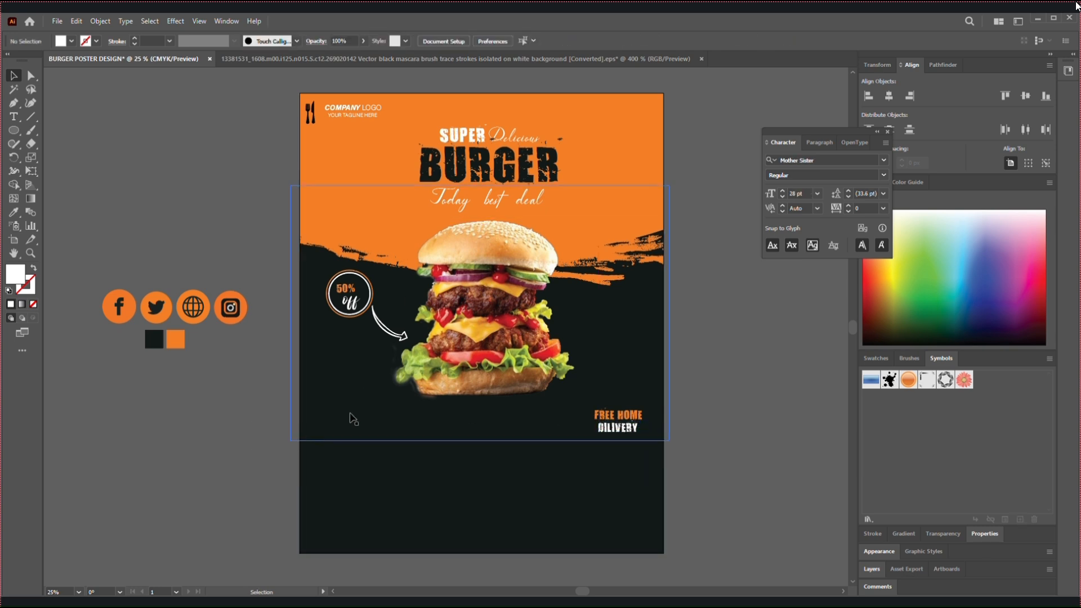
Place downward-rotation-svgrepo-com from the icone33 folder between the burger and "FREE HOME", about 312 × 194 px
click(57, 21)
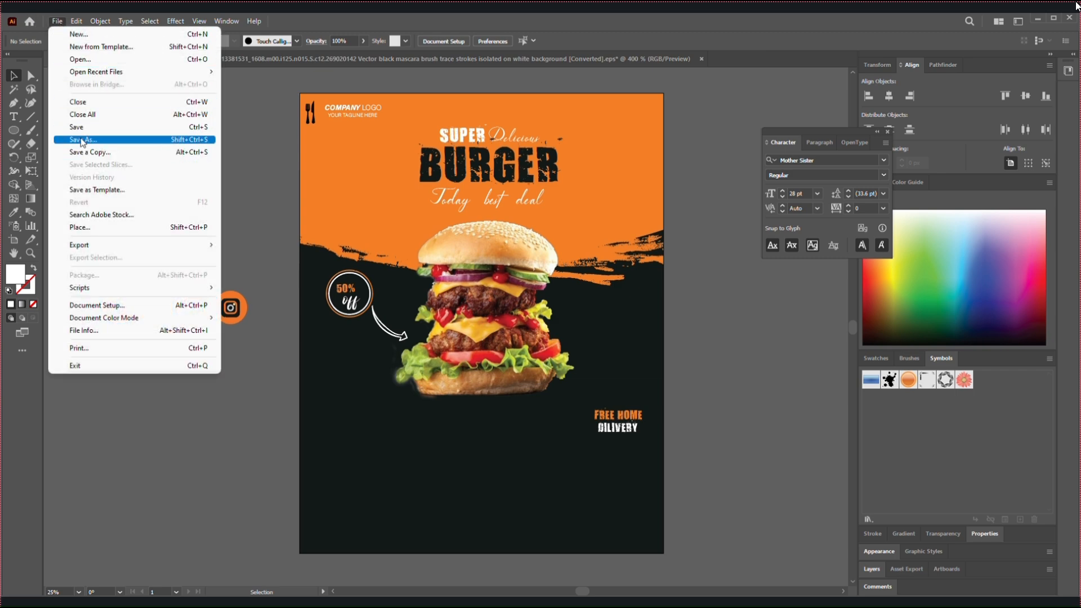
click(106, 226)
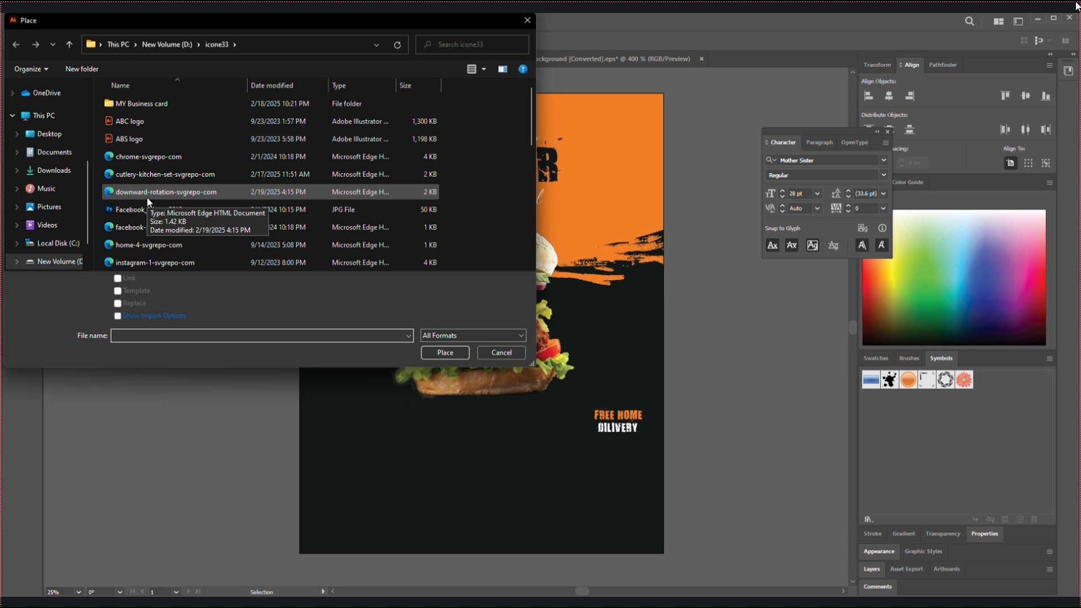
click(169, 193)
click(445, 353)
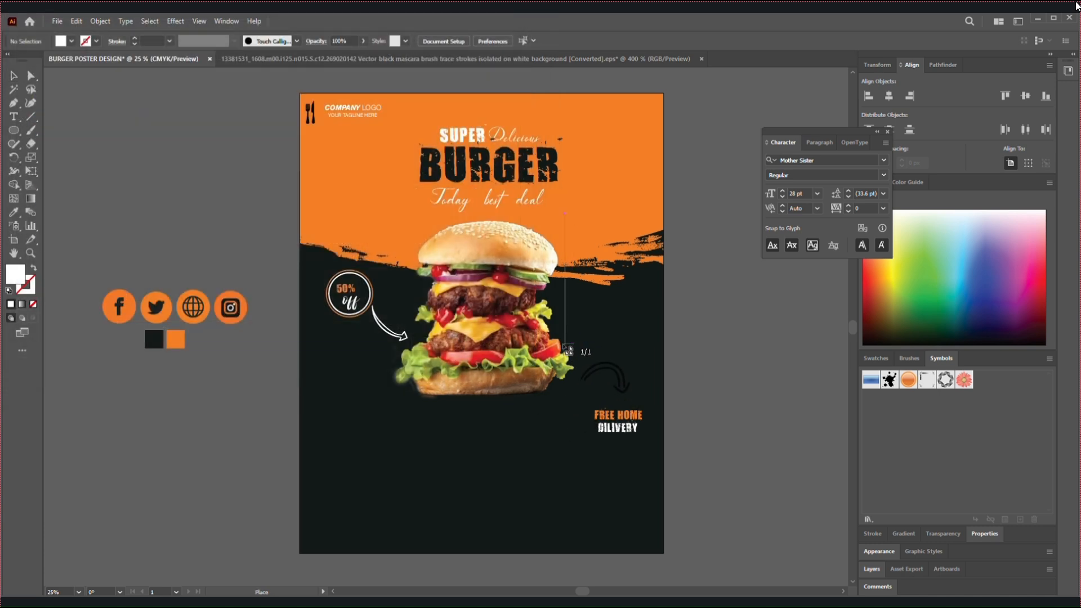
click(555, 339)
mouse_move(613, 364)
mouse_down()
mouse_move(648, 399)
mouse_move(618, 384)
mouse_up()
Fill the curved arrow with white (FFFFFF) and move it slightly down and right so it points at "FREE HOME"
double_click(24, 277)
drag(406, 254, 378, 225)
click(678, 235)
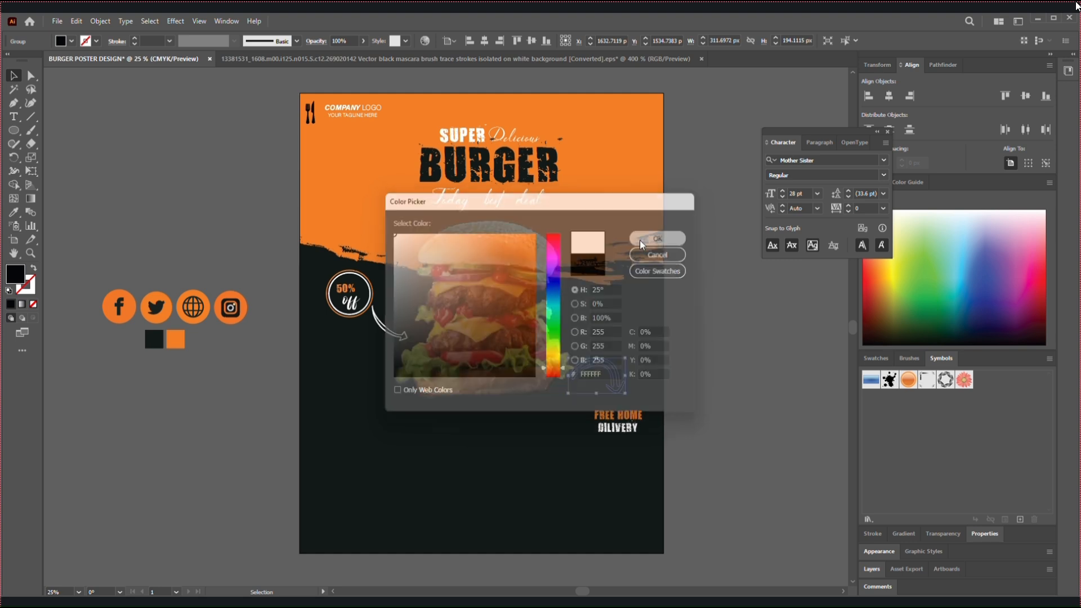
click(62, 115)
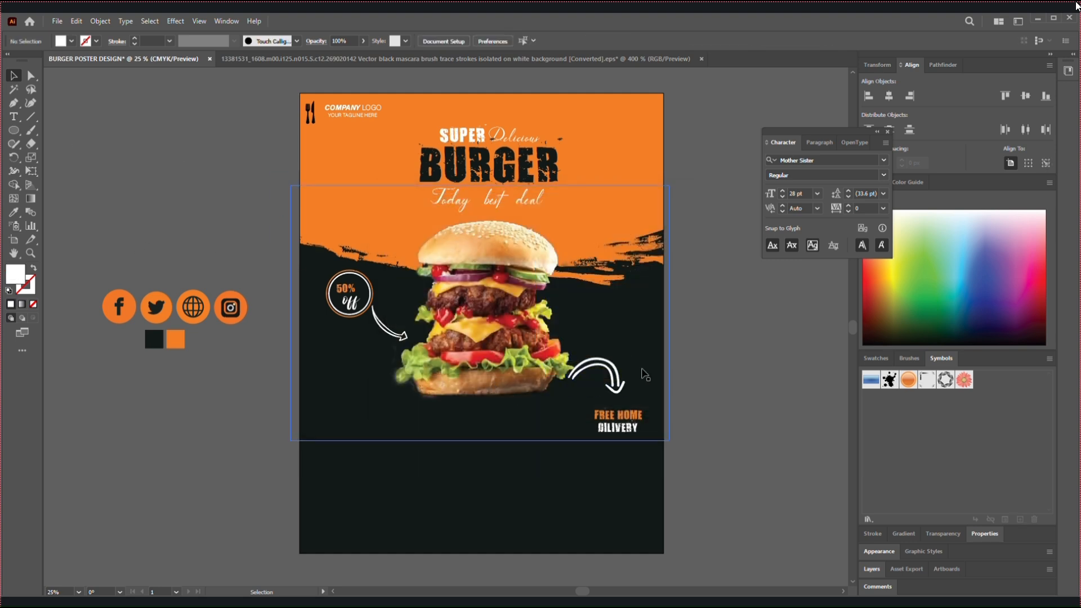
drag(612, 372, 619, 385)
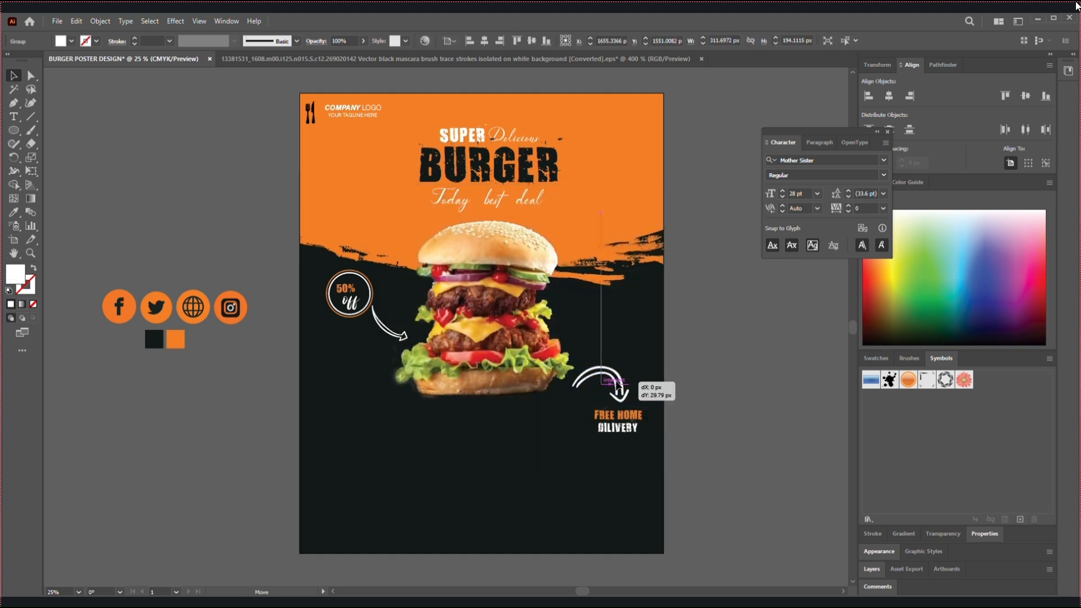
click(738, 412)
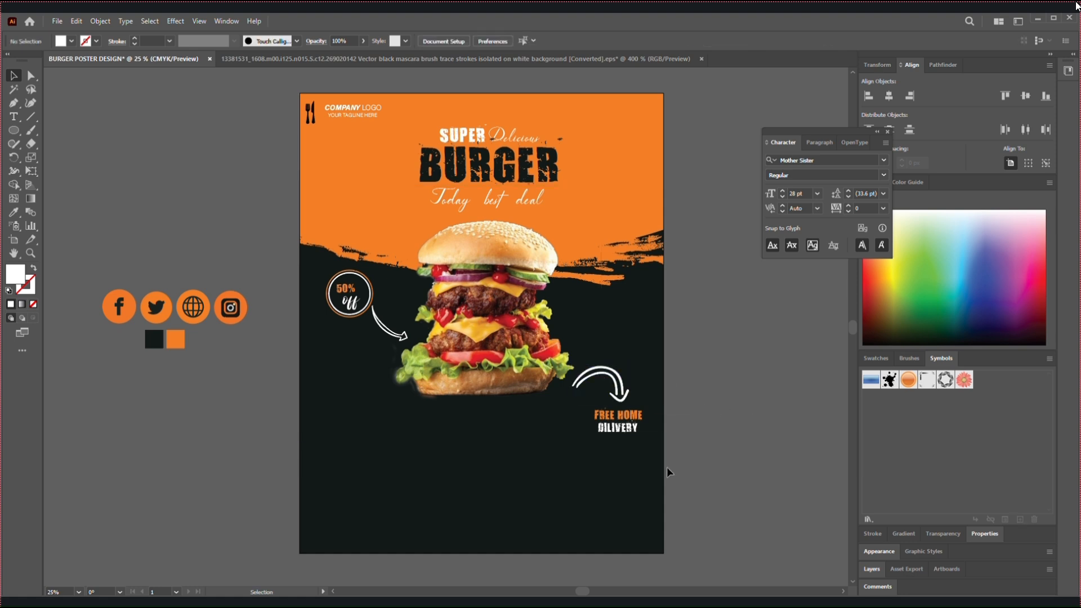
Copy "FREE HOME" to the area centred below the burger and change the copy's text to "ORDER NOW"
scroll(410, 513, down, 1)
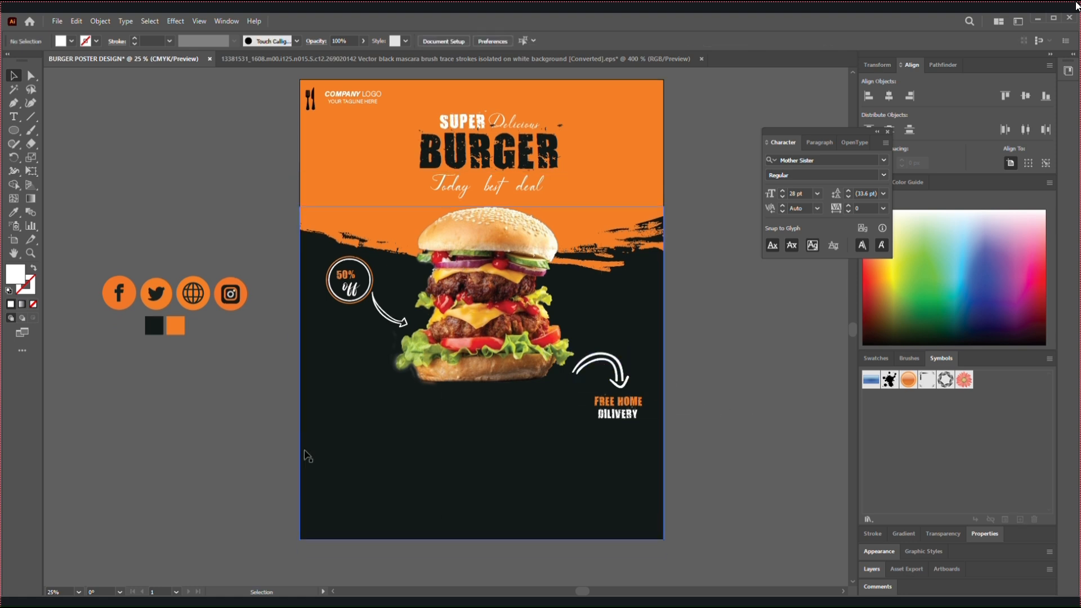
drag(608, 405, 477, 434)
ctrl+click(485, 445)
double_click(478, 430)
click(478, 430)
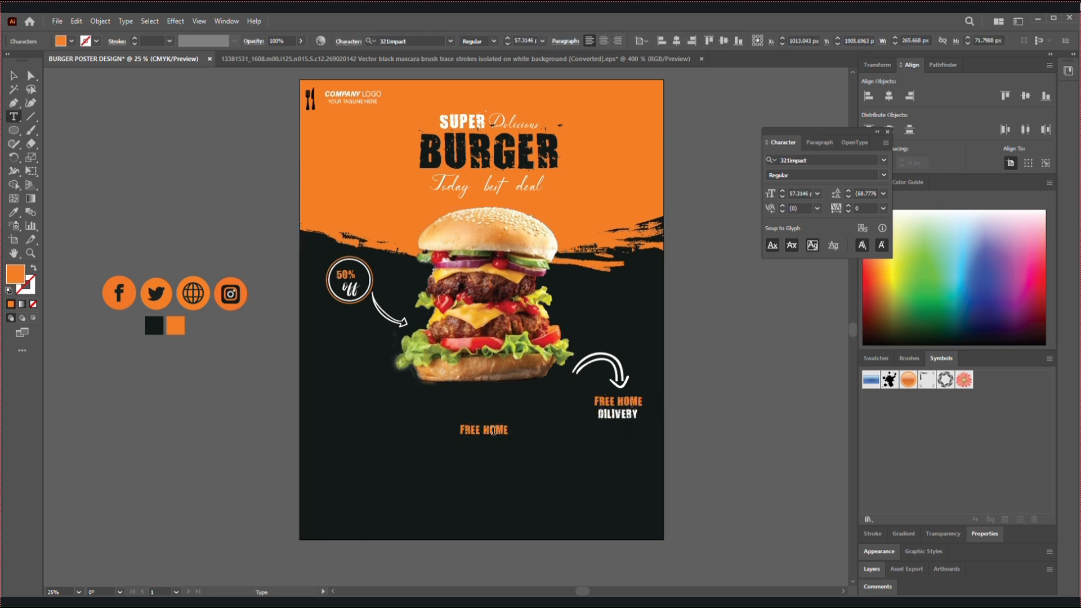
triple_click(484, 430)
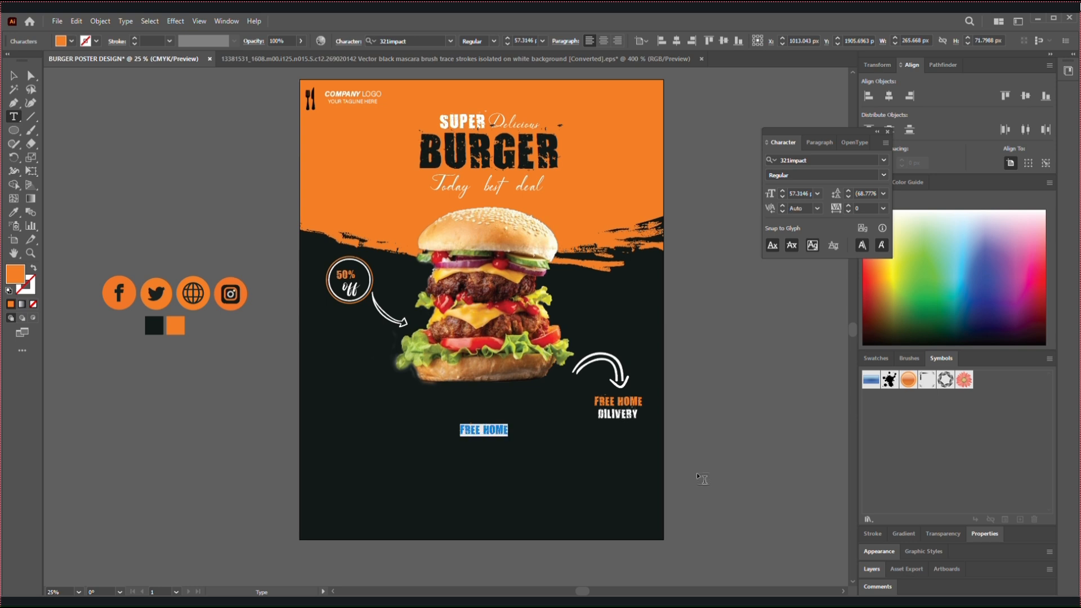
text(OR)
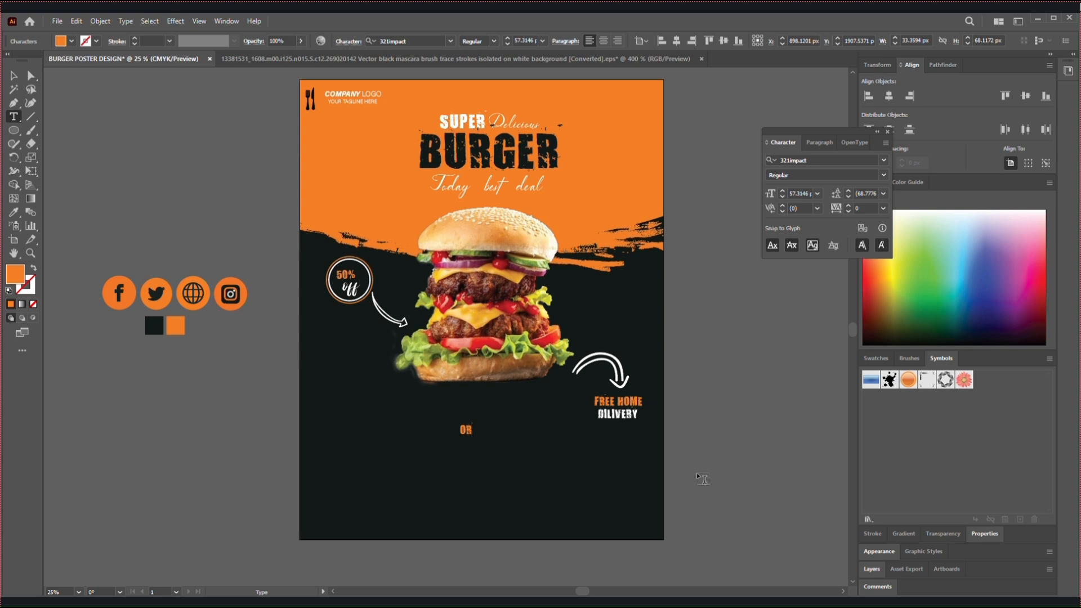
text(DER NOW)
click(14, 76)
click(242, 394)
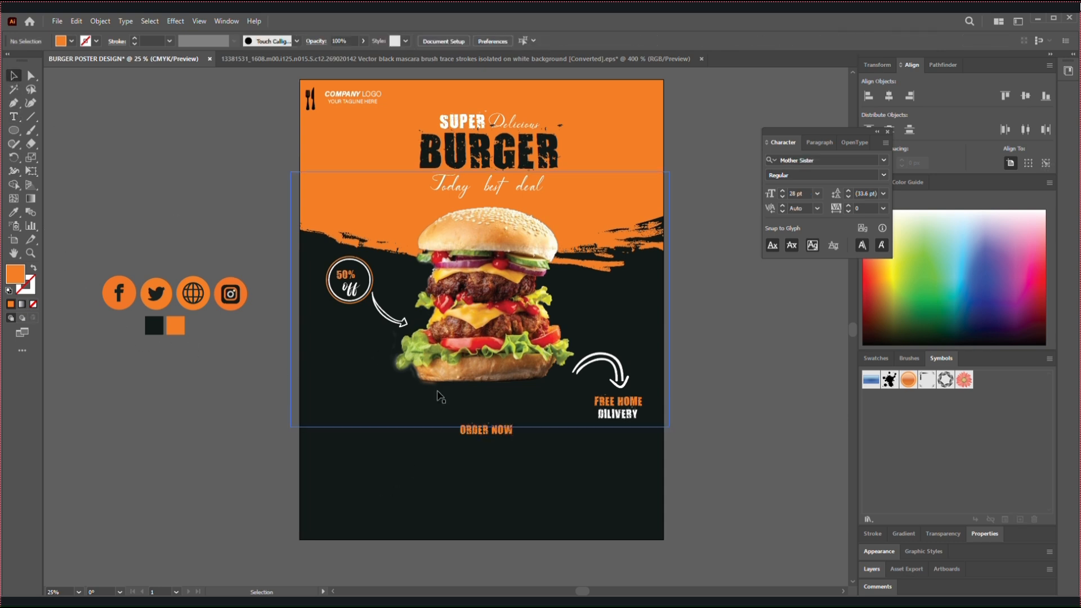
Duplicate "ORDER NOW" directly beneath itself and replace the copy's text with the order phone number
drag(468, 431, 471, 443)
double_click(469, 442)
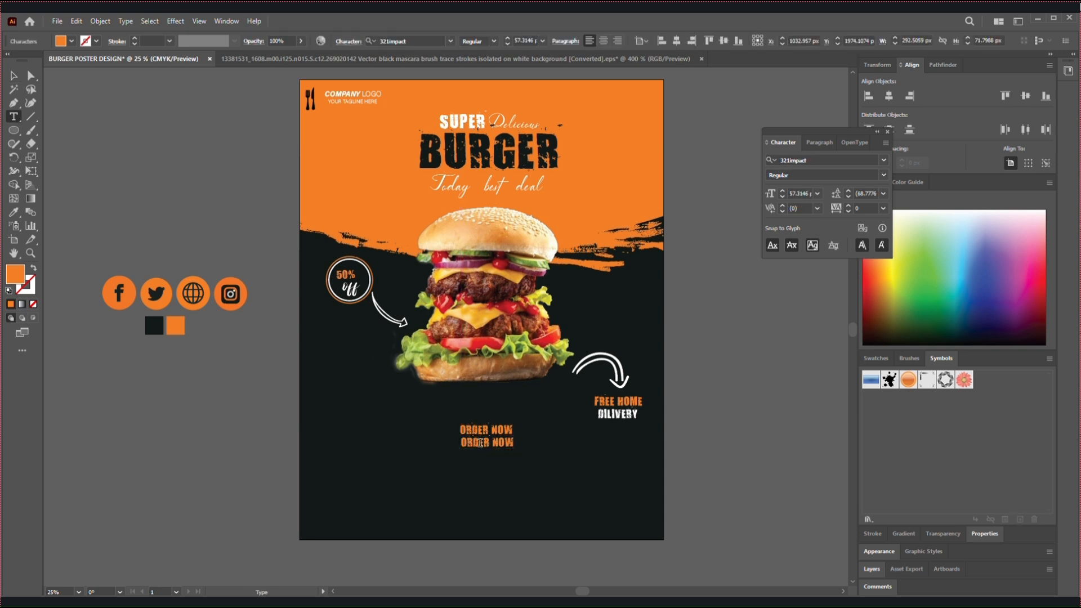
triple_click(480, 442)
text(000-245)
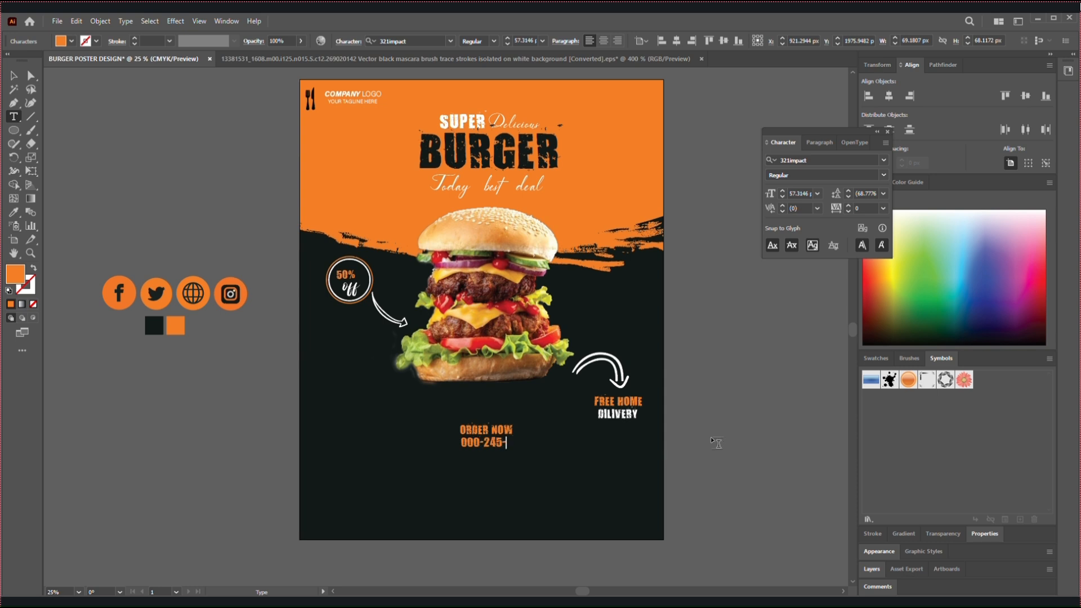
text(-2134)
key(Escape)
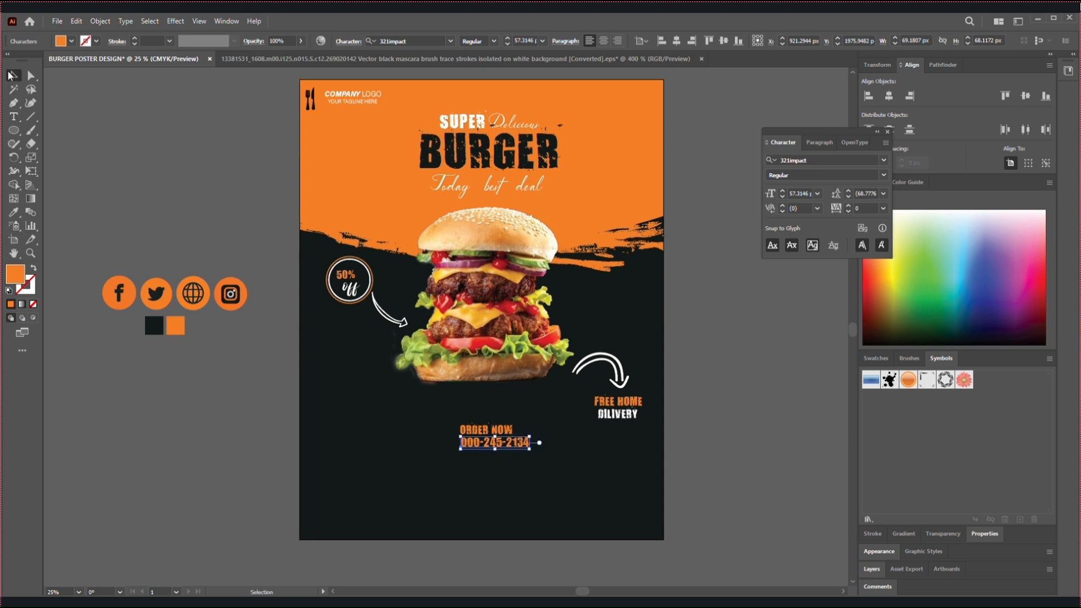
Fill the phone number text with white (FFFFFF) and move it slightly so it is centred beneath "ORDER NOW"
triple_click(479, 446)
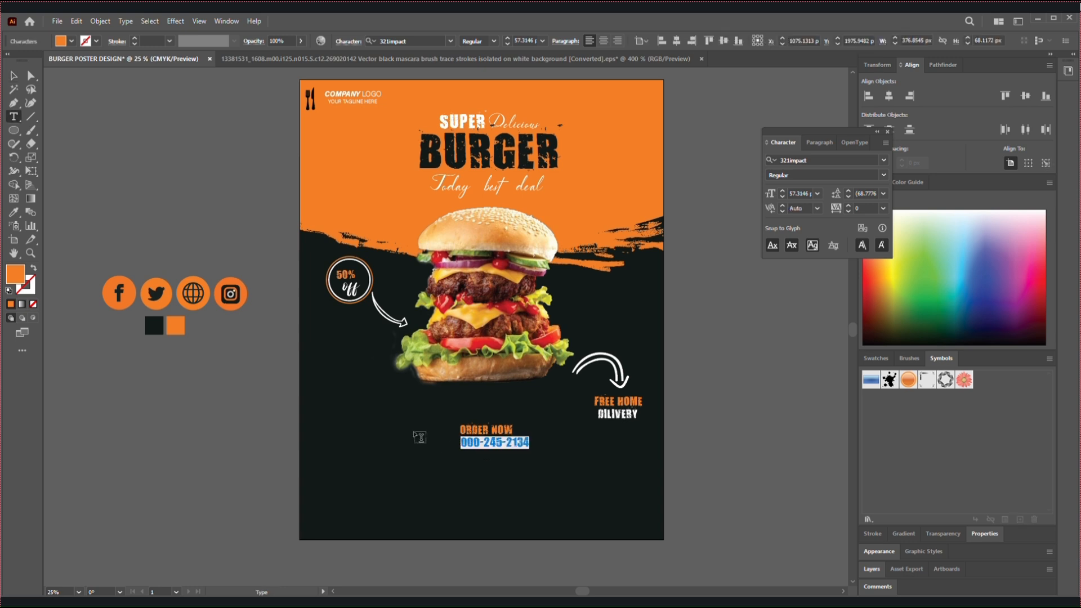
double_click(15, 274)
click(421, 276)
drag(422, 276, 512, 243)
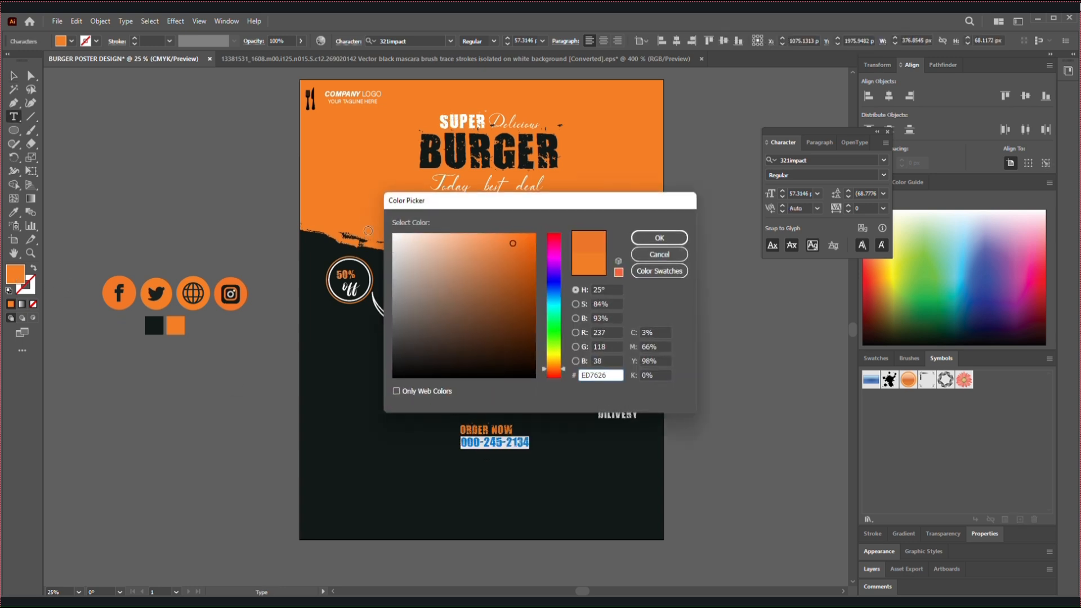
drag(368, 231, 371, 230)
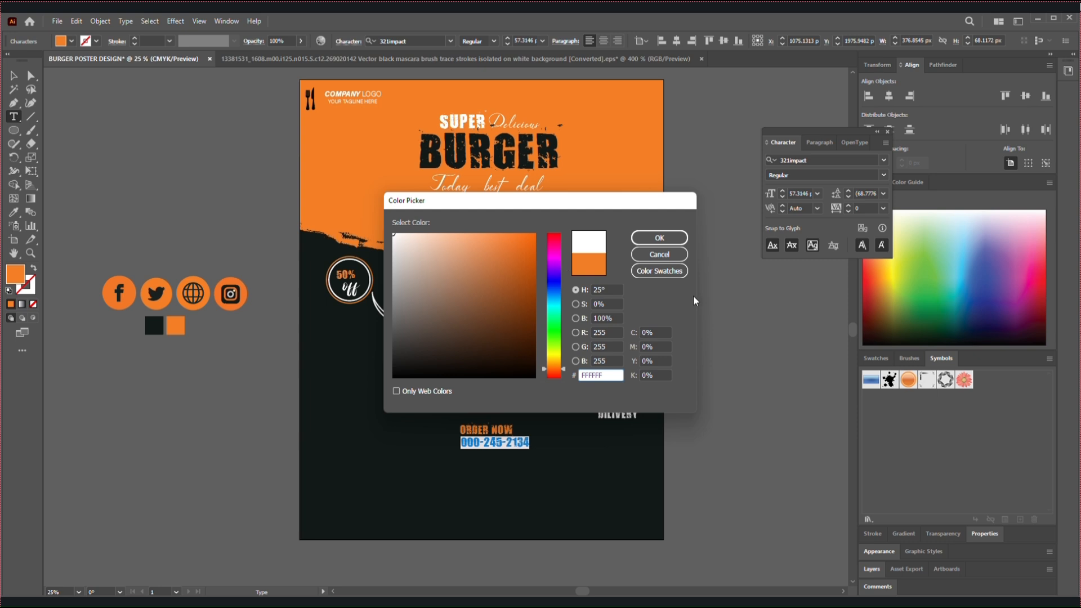
click(659, 237)
key(ctrl+shift+a)
click(14, 75)
drag(484, 444, 460, 444)
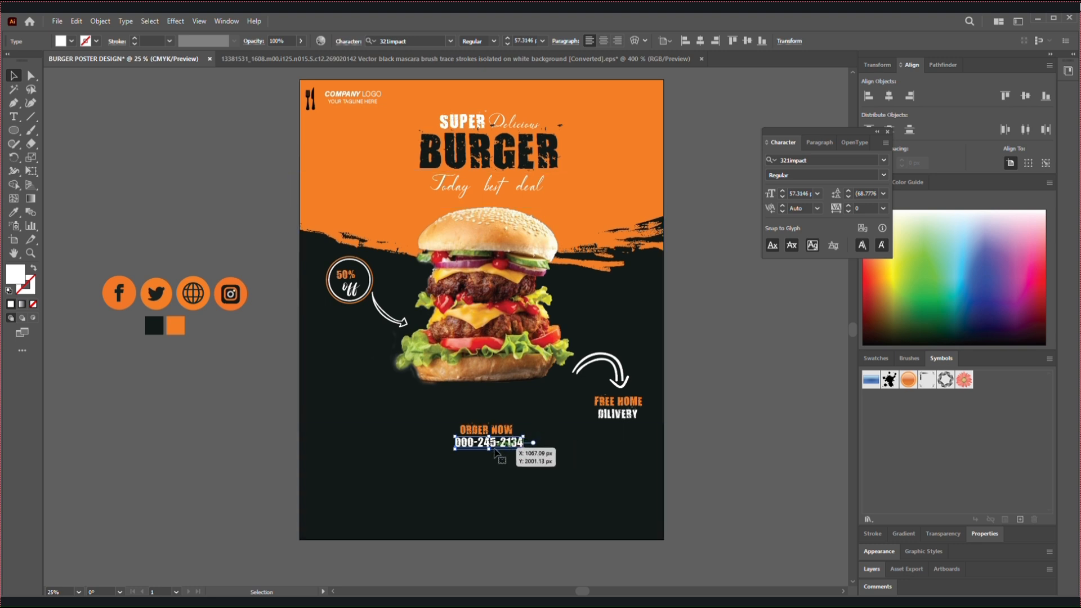
drag(477, 449, 477, 460)
double_click(485, 453)
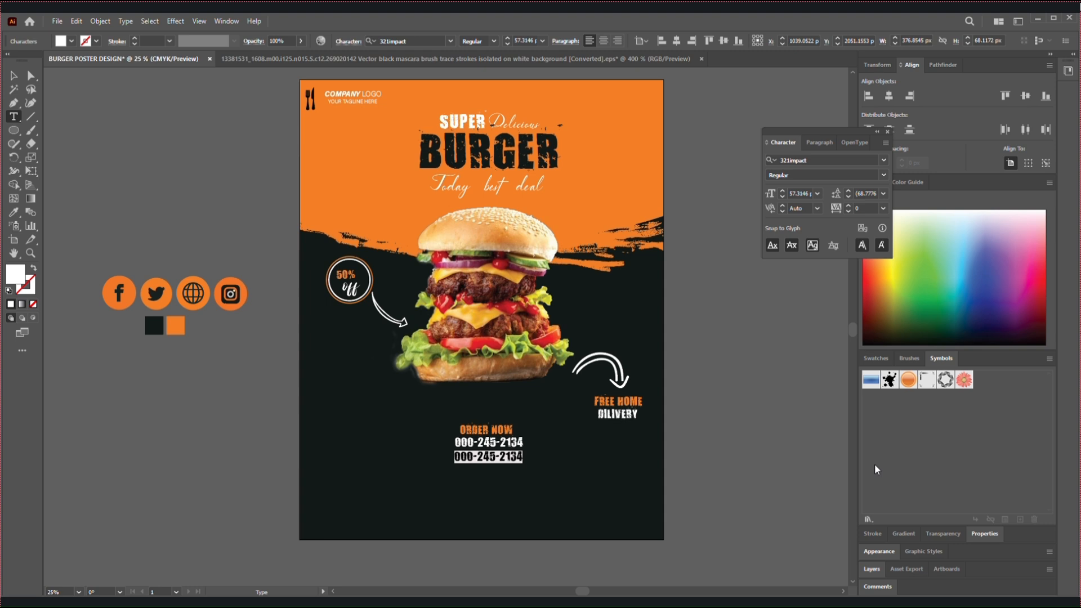
text(www.)
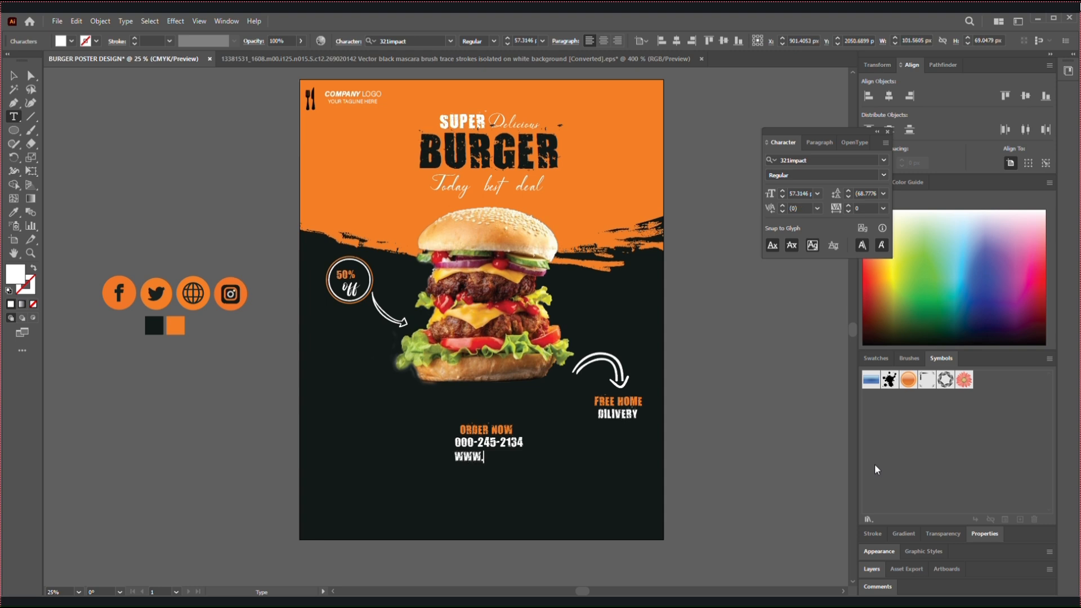
key(BackSpace)
key(BackSpace)
key(BackSpace)
click(14, 75)
click(230, 211)
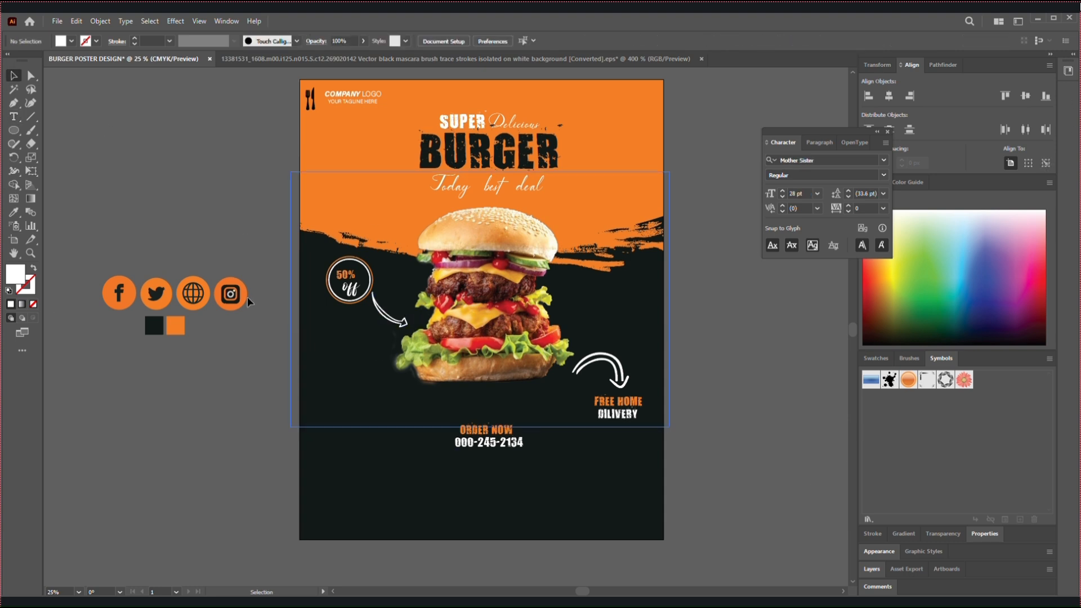
Set the font for new text to Acumin Variable Concept
key(t)
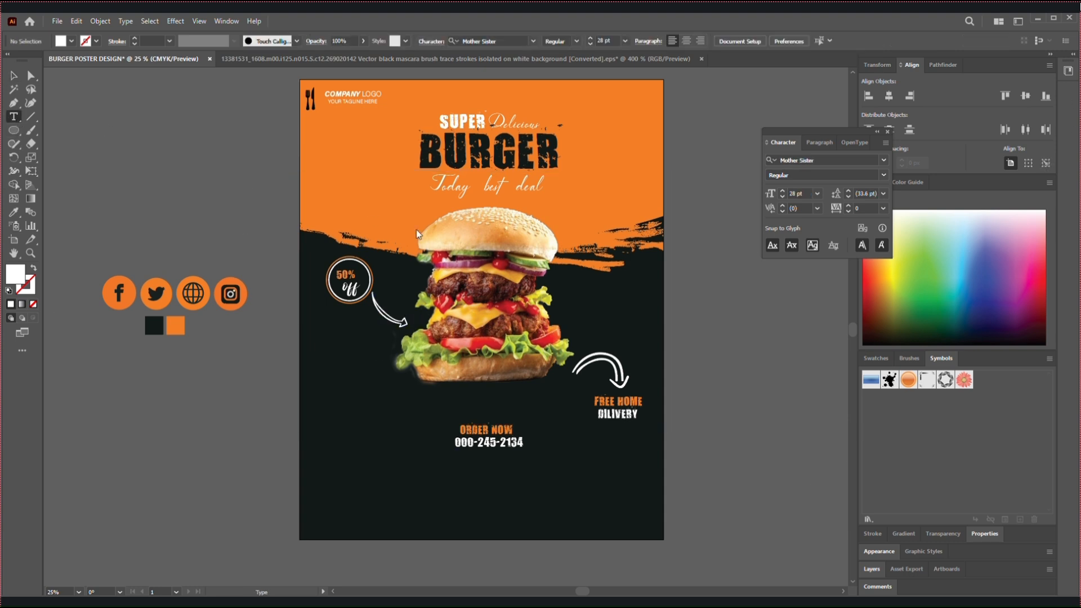
click(883, 161)
click(870, 268)
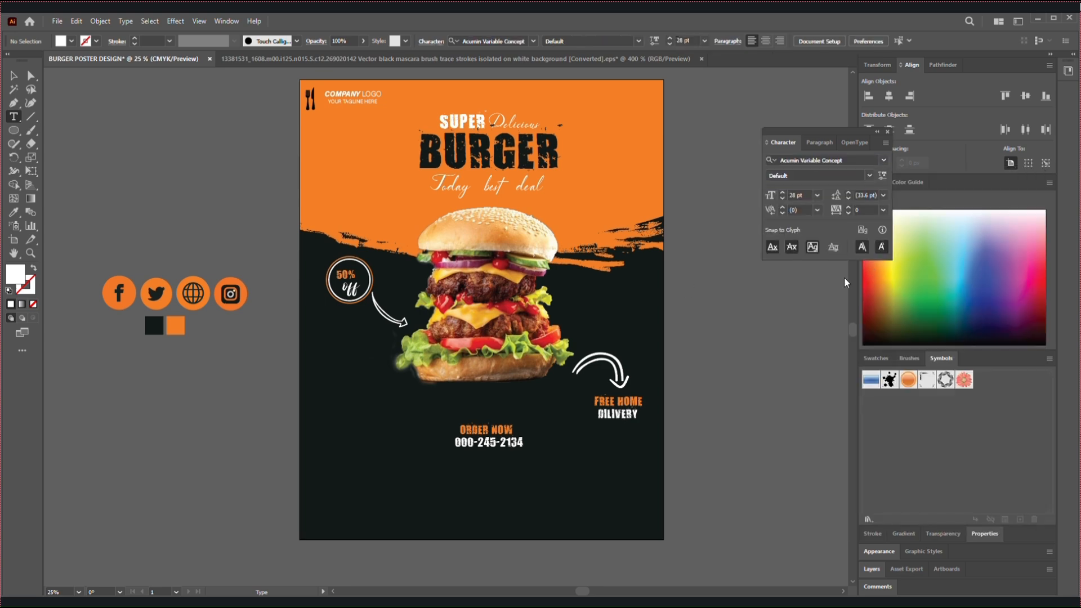
click(126, 164)
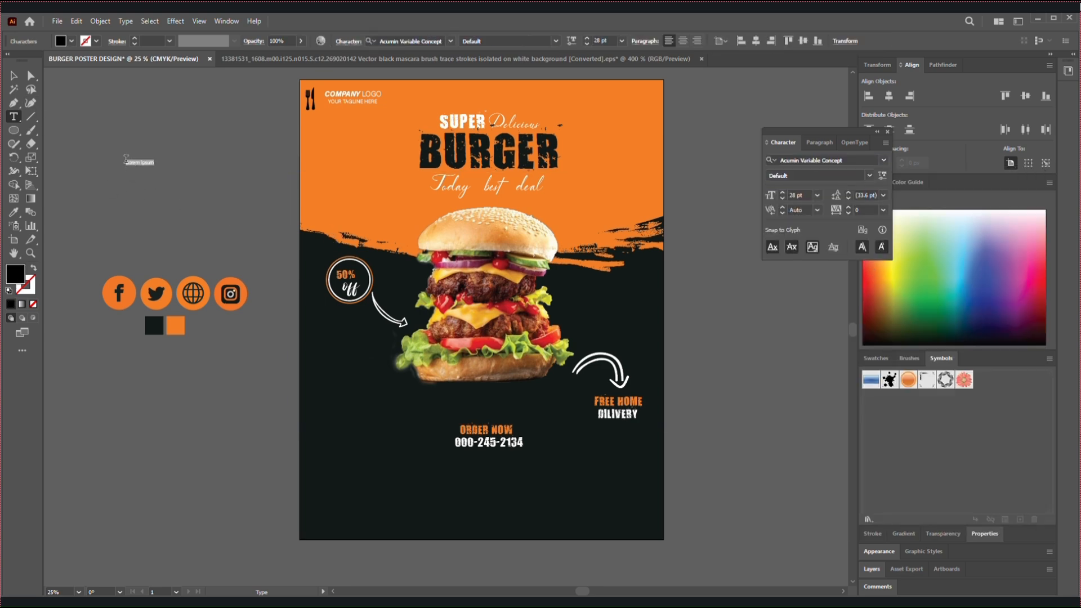
click(12, 76)
key(Delete)
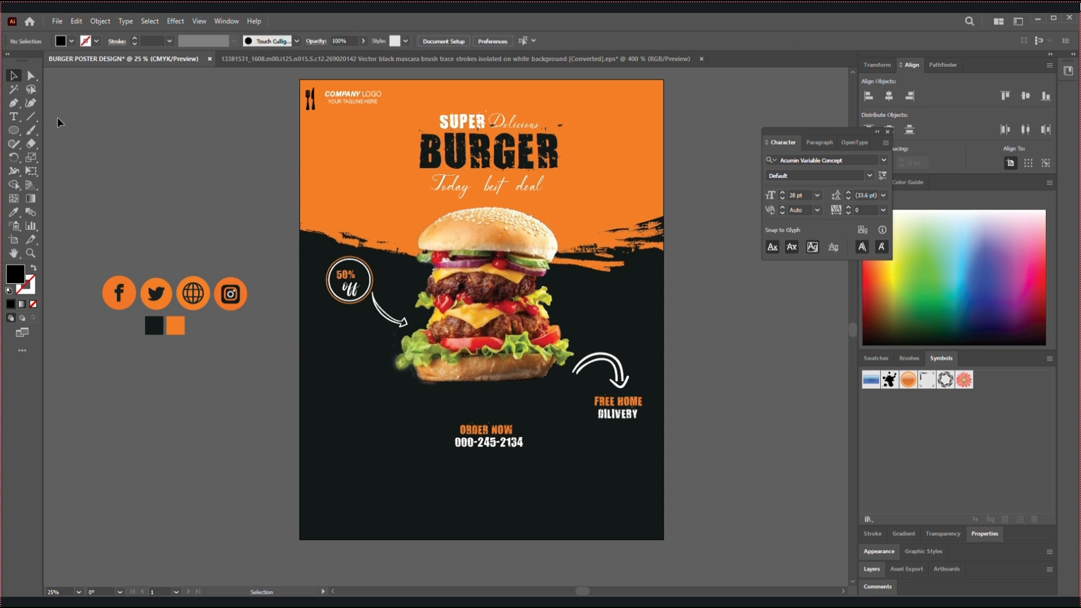
Place a new text object on the dark area below the phone number and enlarge it to about 85.6 pt
click(14, 116)
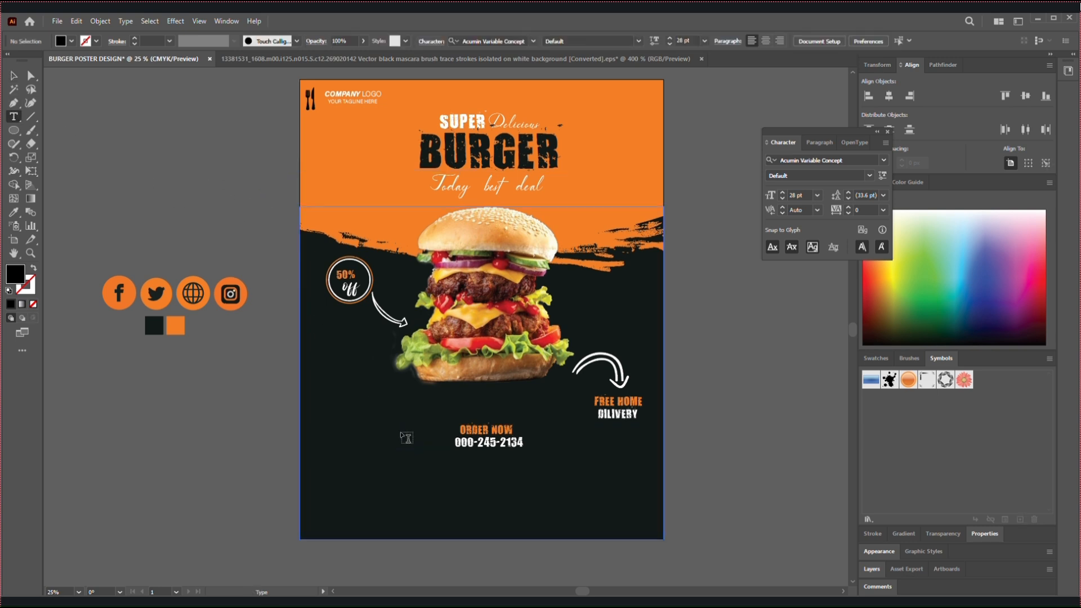
click(428, 483)
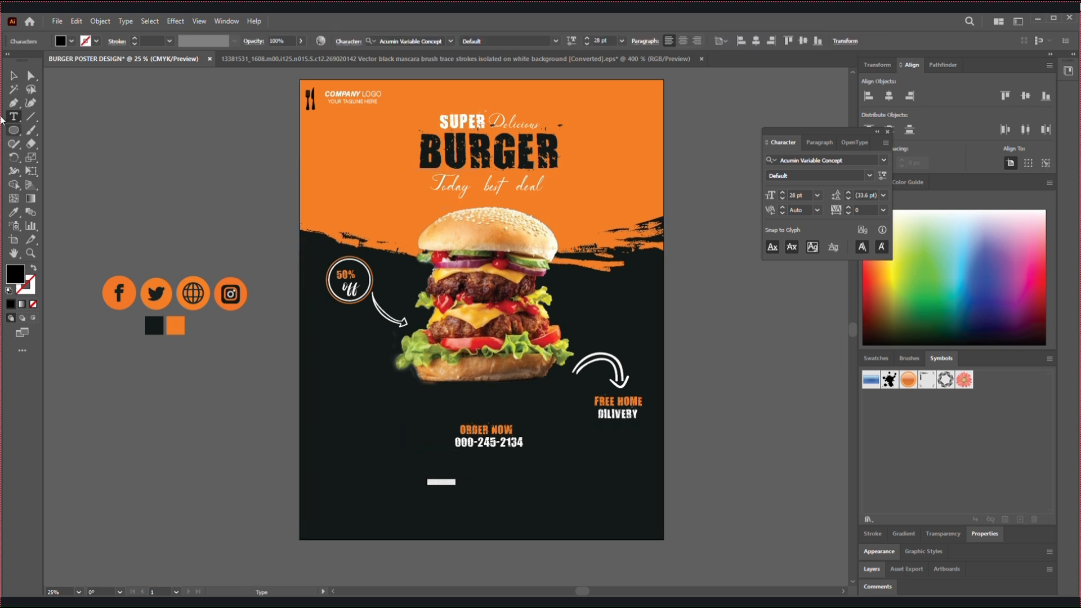
click(12, 75)
drag(458, 487, 514, 511)
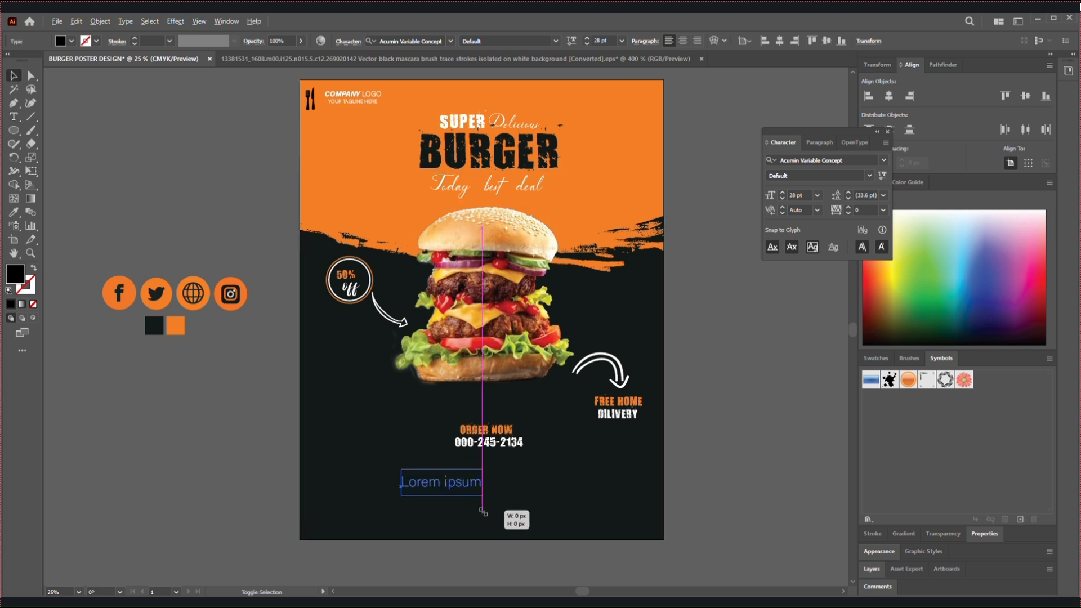
double_click(457, 484)
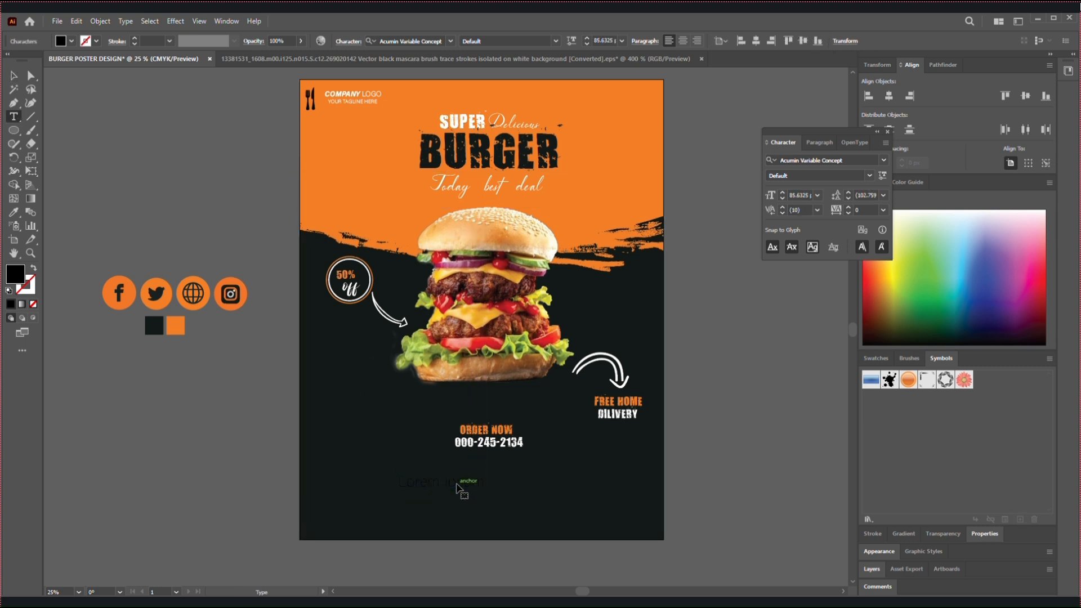
key(ctrl+a)
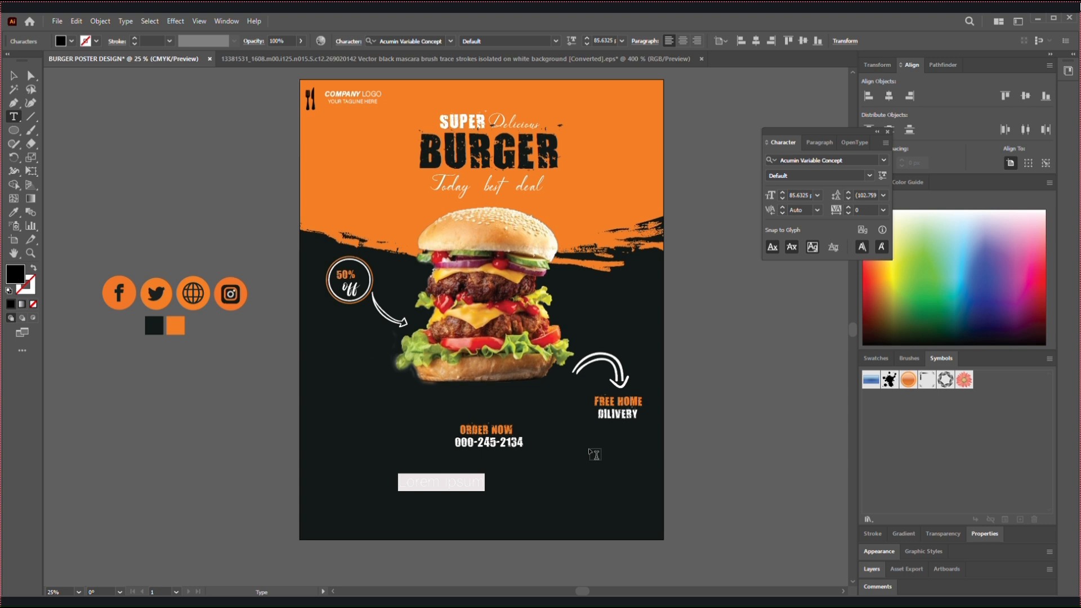
text(www)
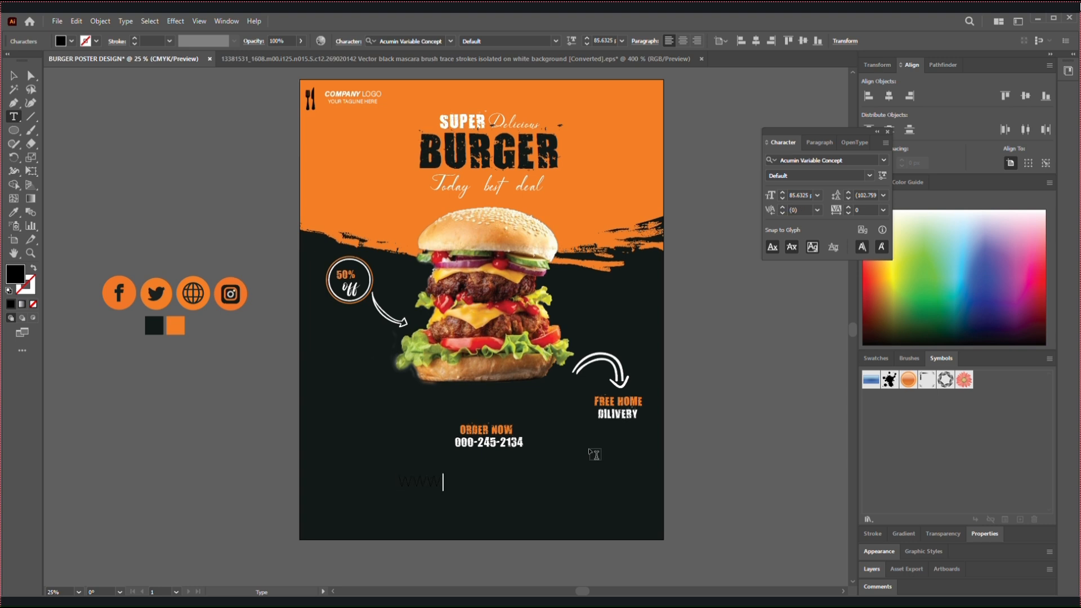
text(your)
text(.C)
click(14, 76)
click(267, 394)
double_click(404, 482)
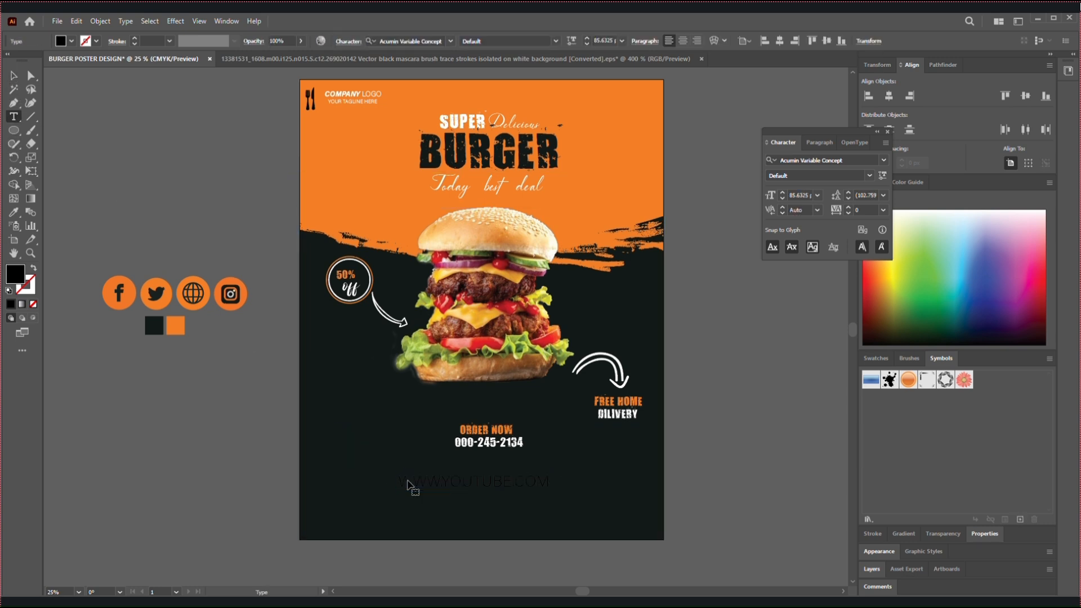
key(ctrl+a)
double_click(16, 274)
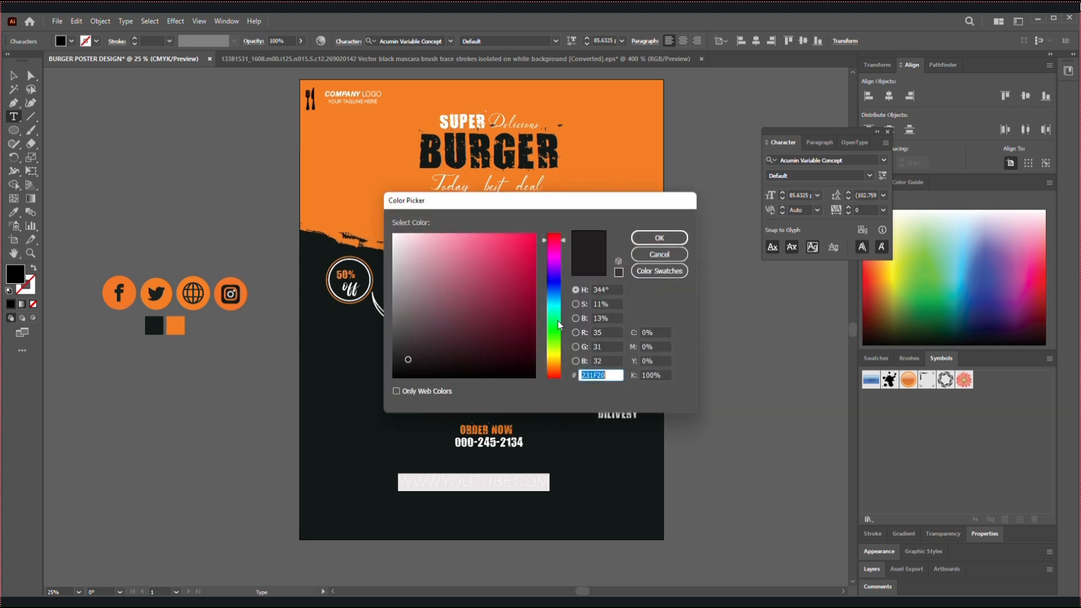
text(ffffff)
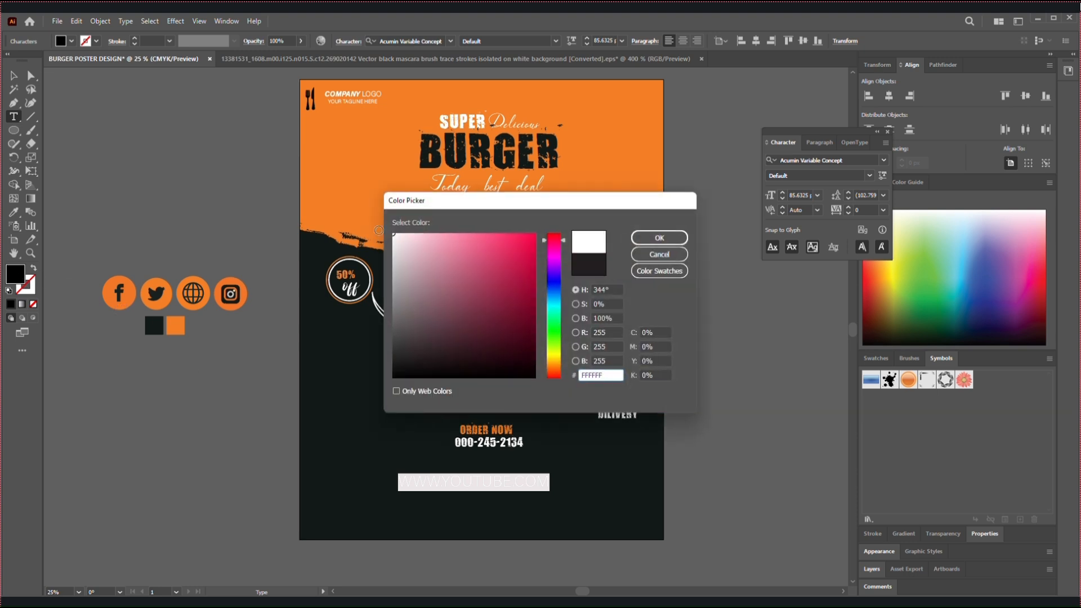
click(659, 237)
click(14, 75)
Duplicate the website line directly beneath itself and replace the copy's text with "ADDRESS:" followed by the location in capitals
mouse_move(492, 488)
mouse_down()
mouse_move(490, 500)
mouse_move(504, 476)
mouse_move(482, 492)
mouse_up()
double_click(481, 492)
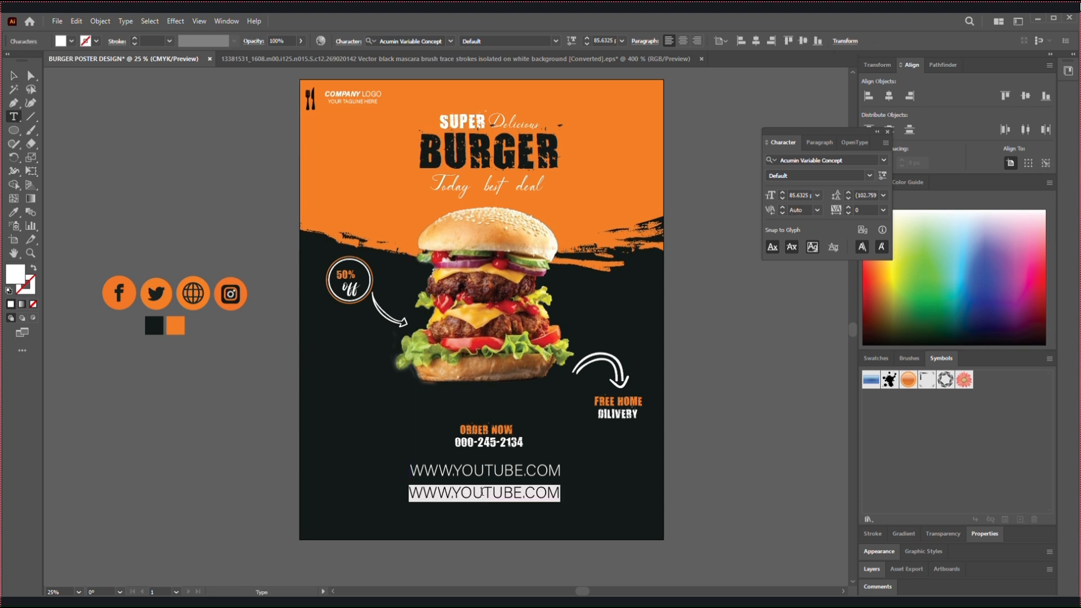
text(ADD)
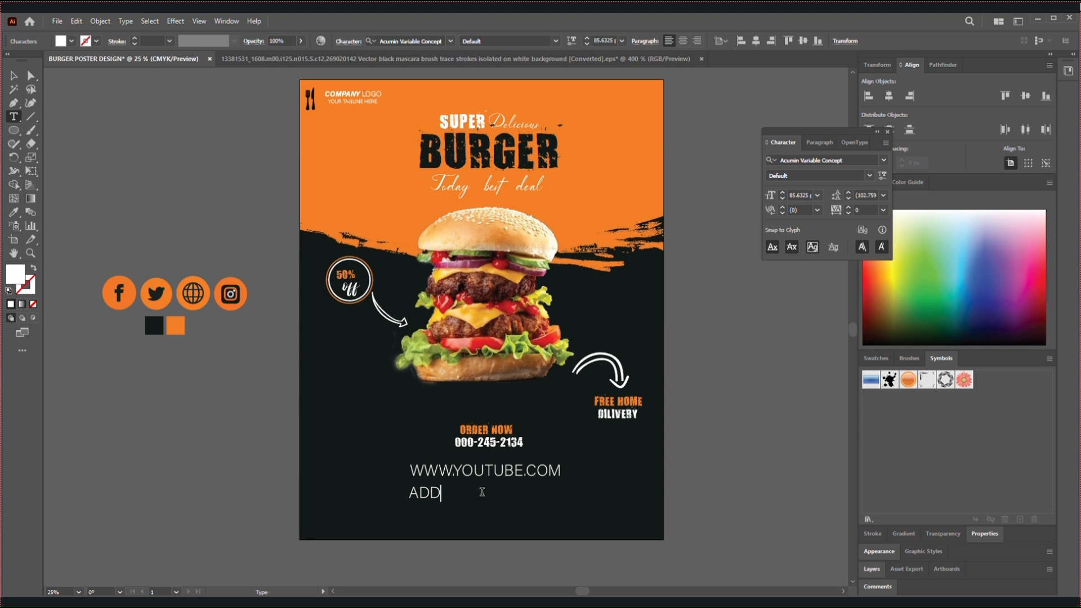
text(RESS: BANDAR,nA)
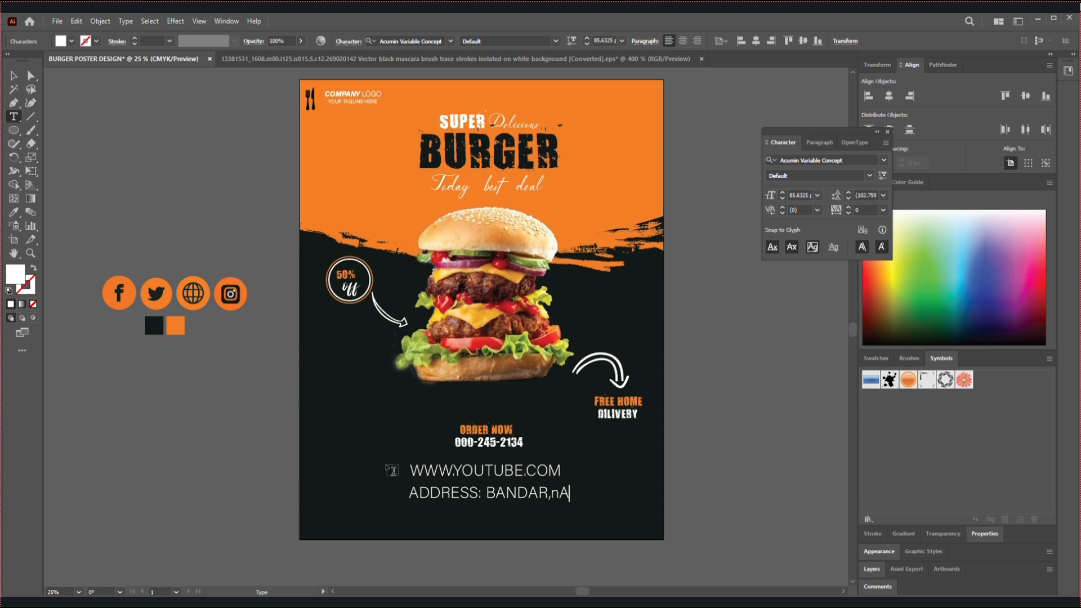
text(RAYANGANJ )
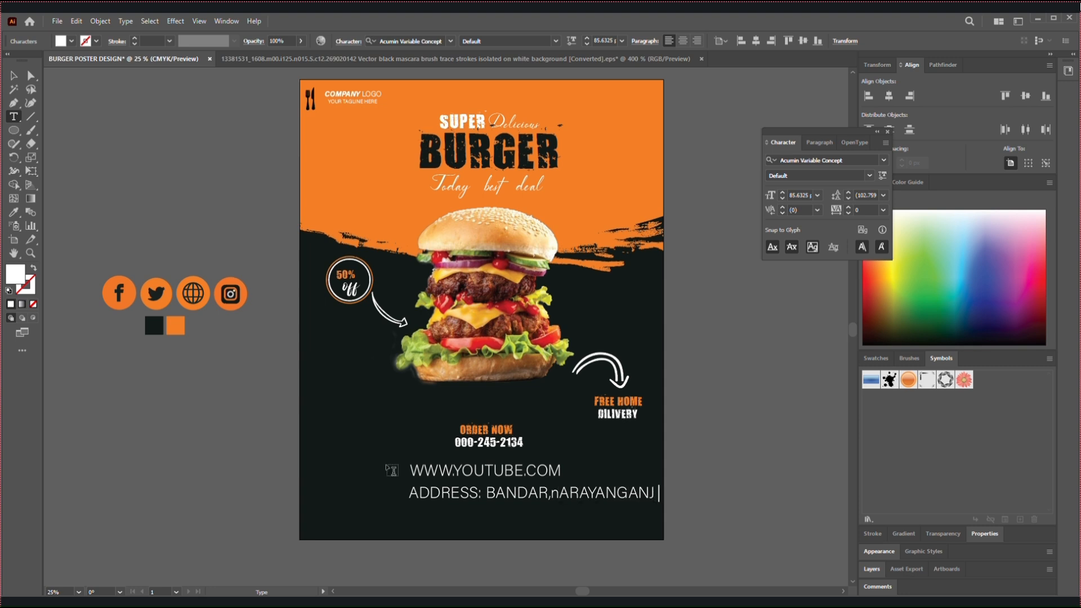
text(b)
key(BackSpace)
text(.bANGLADEAH)
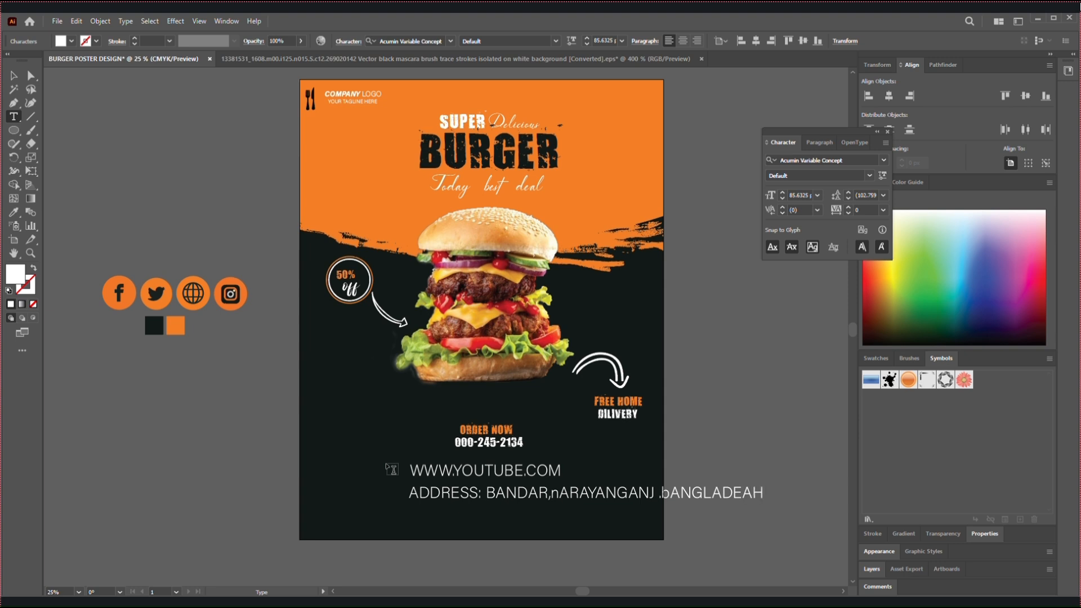
key(Left)
key(Left)
key(Left)
key(Left)
key(Left)
key(Left)
key(Left)
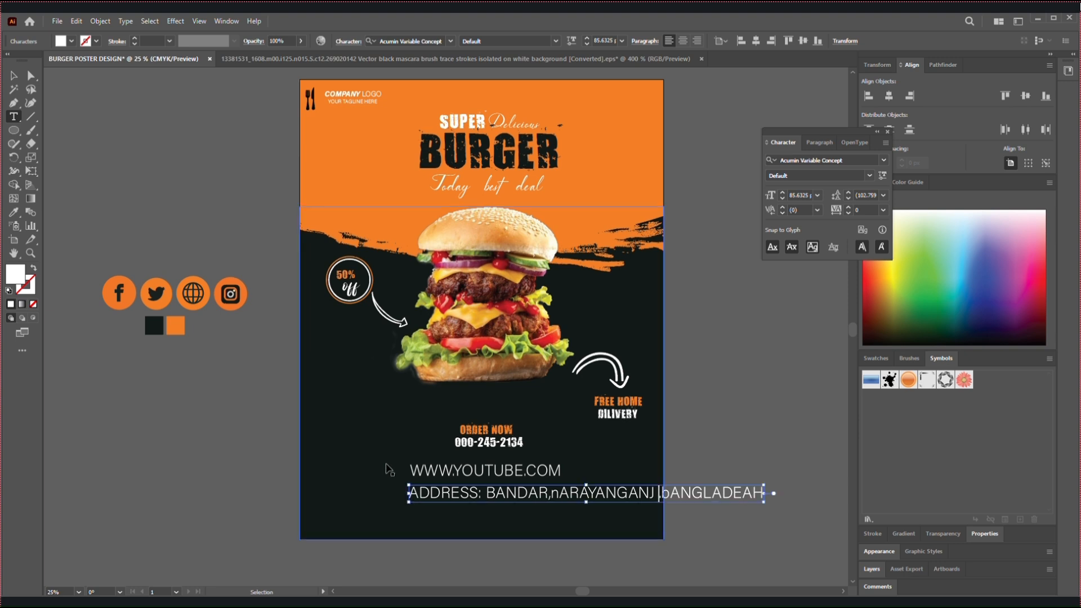
key(ctrl+z)
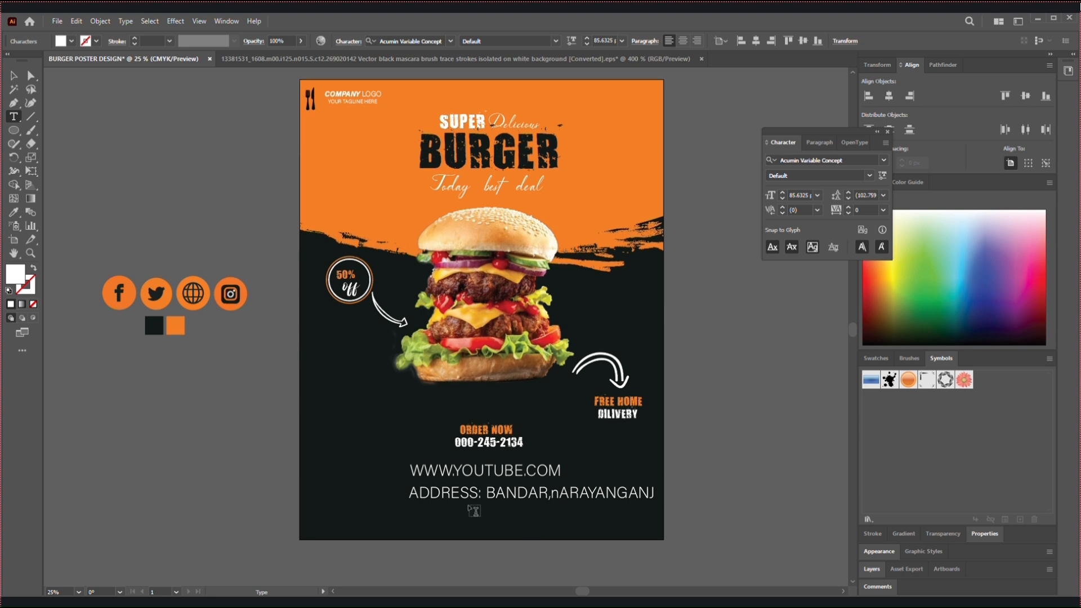
Rewrite the bottom text line as "ADDRESS:" followed by the full business address in mixed case, including the country
triple_click(460, 496)
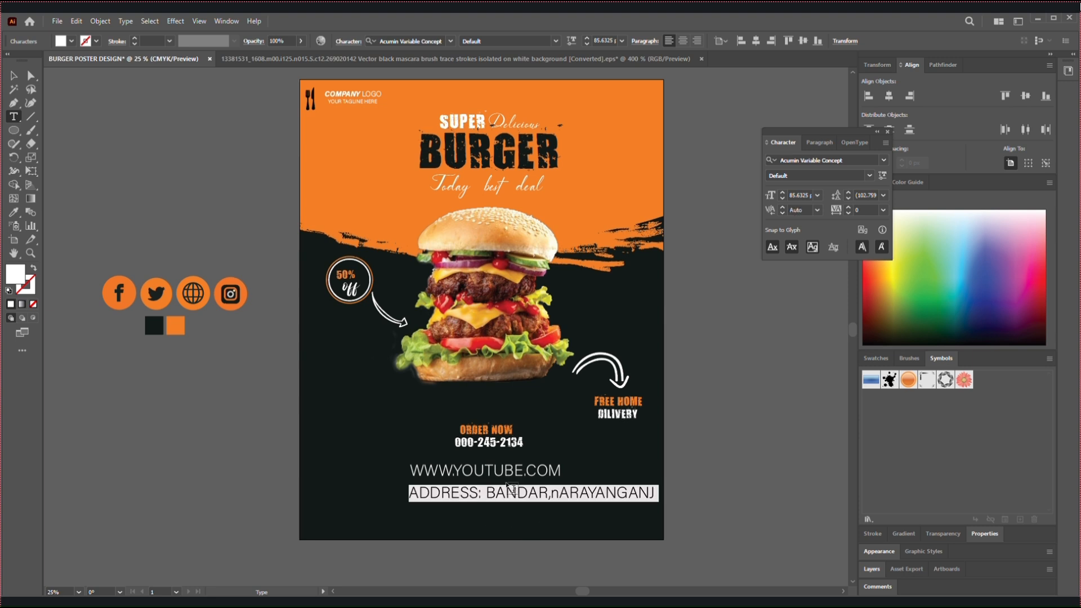
text(ADD)
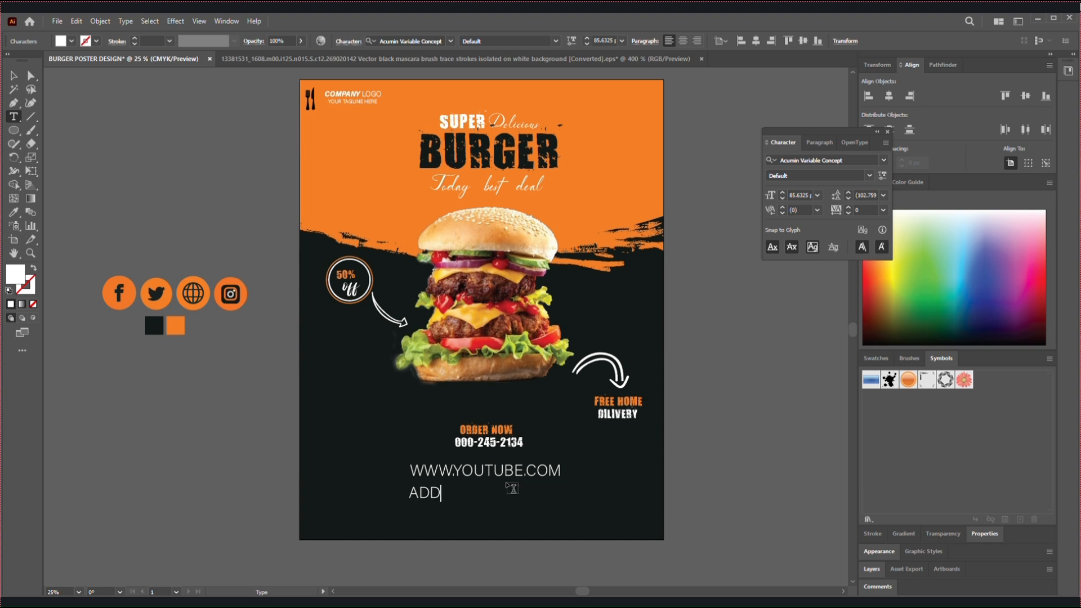
text(RESS:Bande)
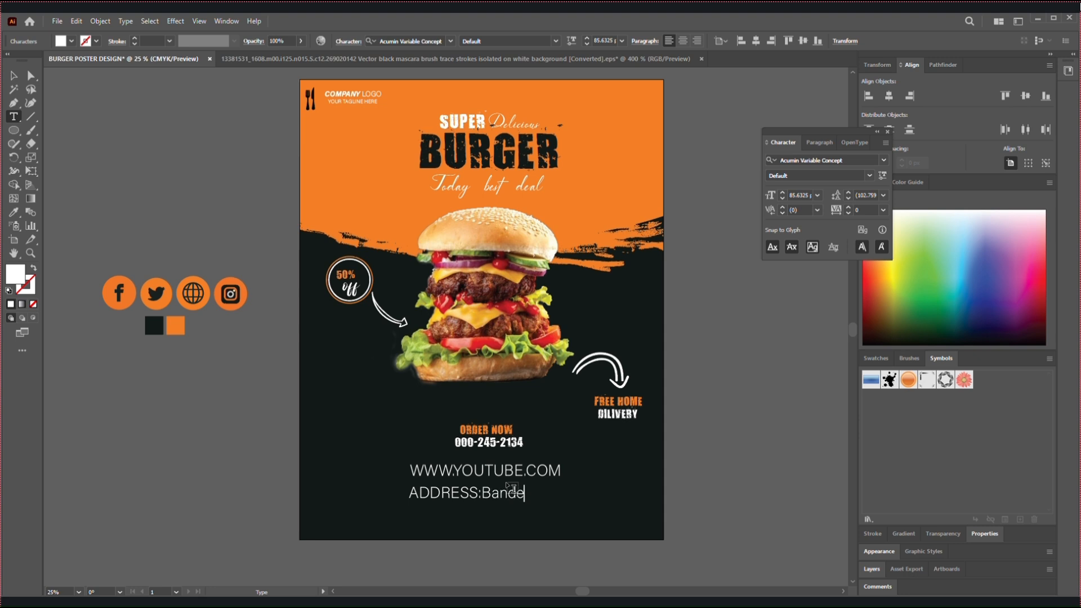
key(BackSpace)
text(ar Nar)
key(BackSpace)
text(r,Narayanganj)
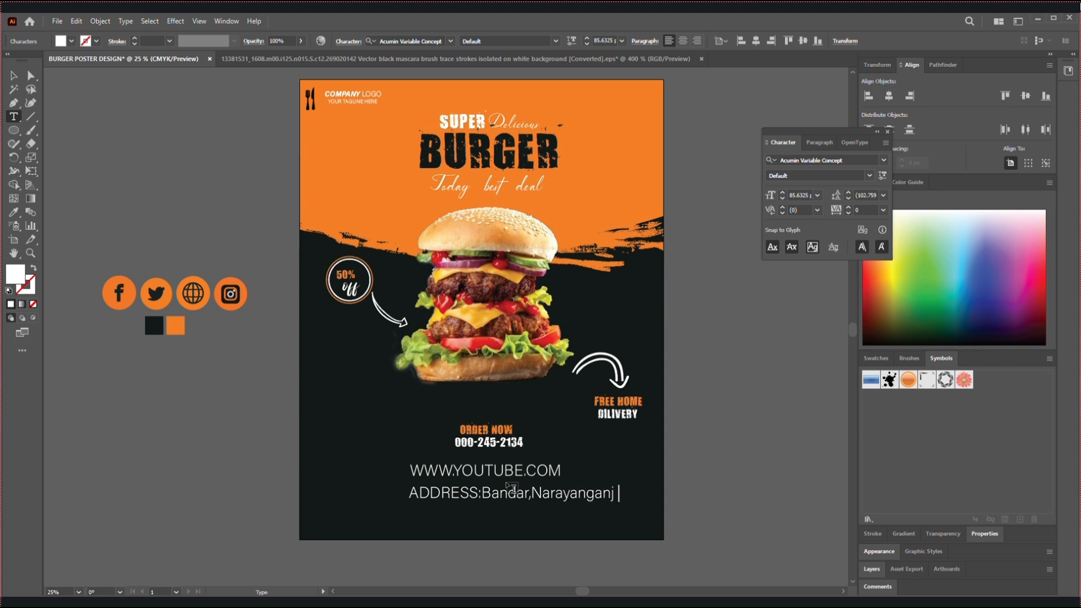
key(BackSpace)
text(.Bangladesh)
click(13, 75)
drag(476, 473, 532, 454)
click(509, 443)
key(ctrl+z)
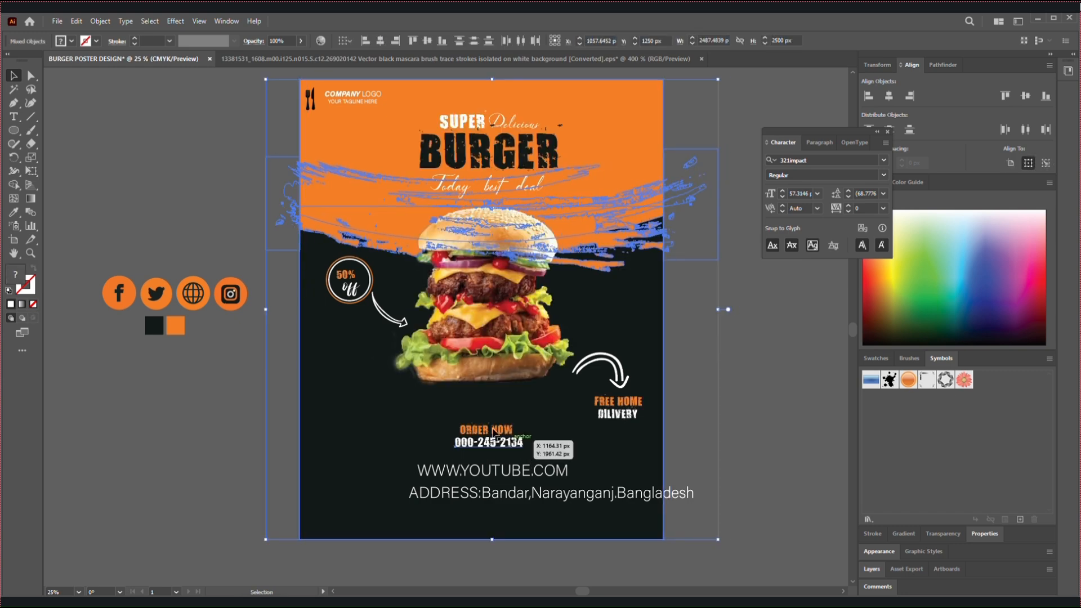
click(273, 455)
Enlarge the phone number to about 91.9 pt and centre it and "ORDER NOW" beneath the burger
click(493, 447)
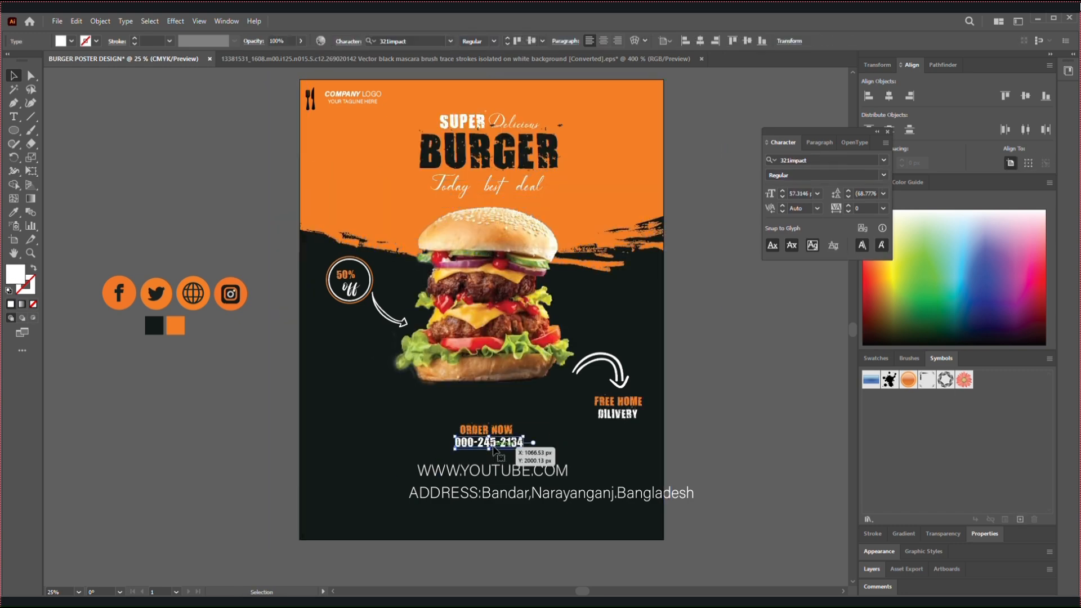
drag(523, 448, 543, 459)
drag(537, 448, 535, 455)
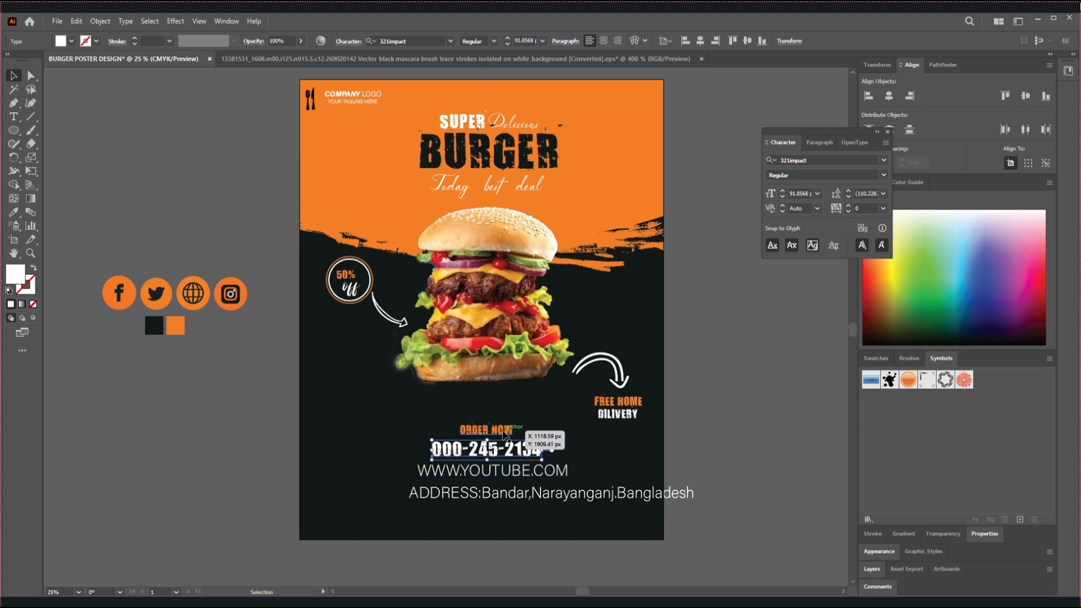
click(507, 430)
drag(516, 438, 515, 437)
drag(496, 478, 493, 479)
click(782, 198)
click(782, 198)
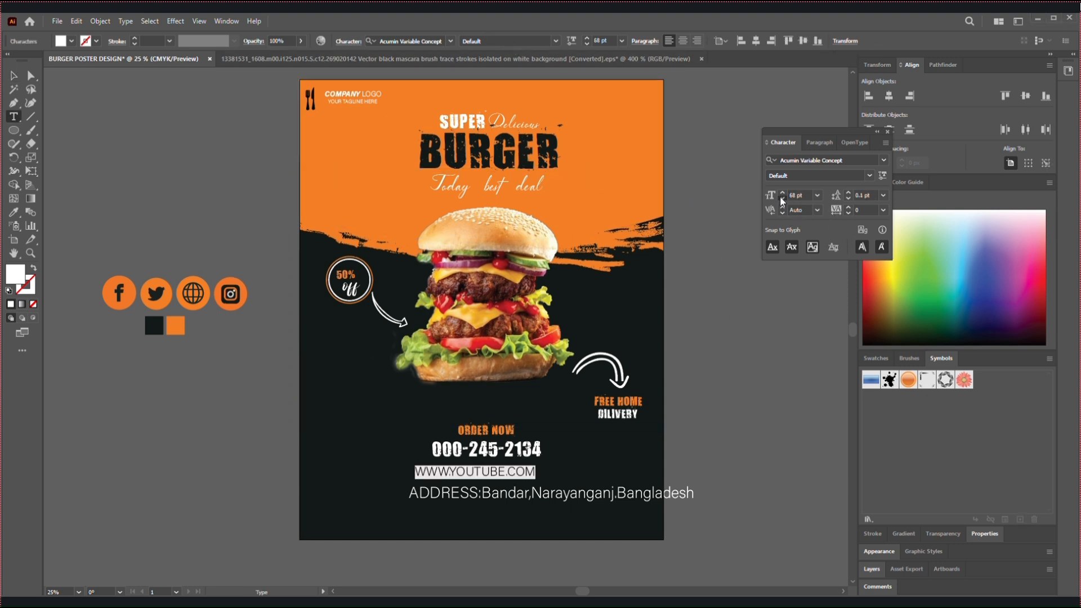
click(782, 200)
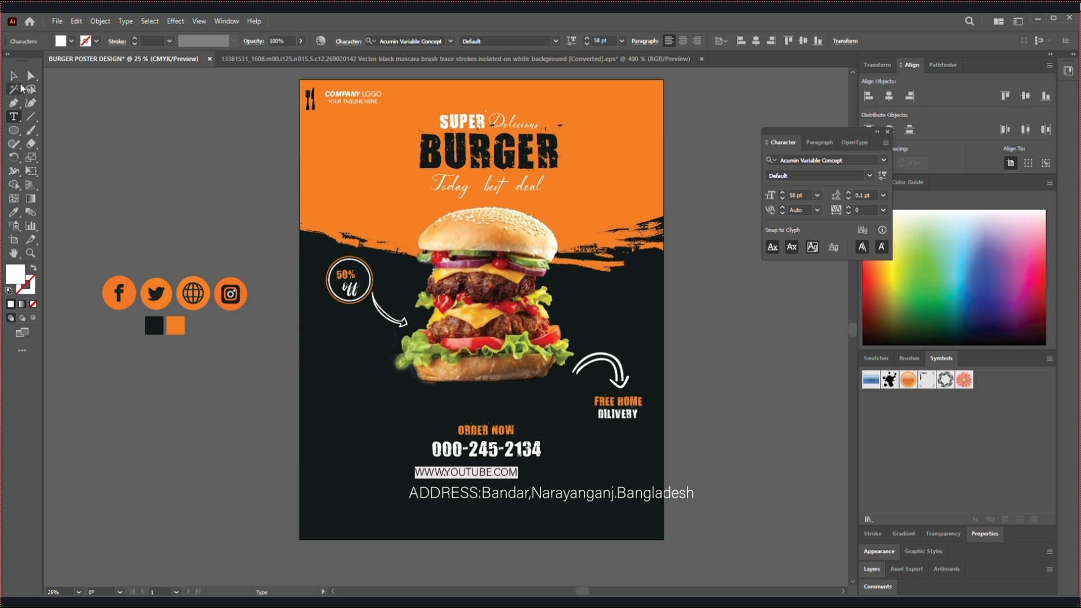
click(20, 89)
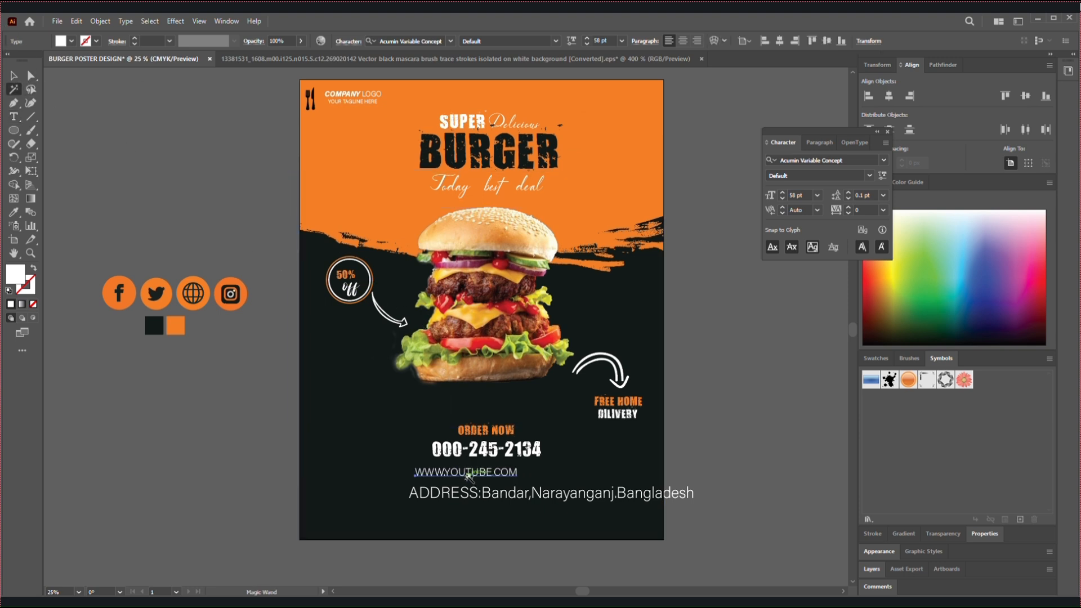
click(13, 77)
click(185, 273)
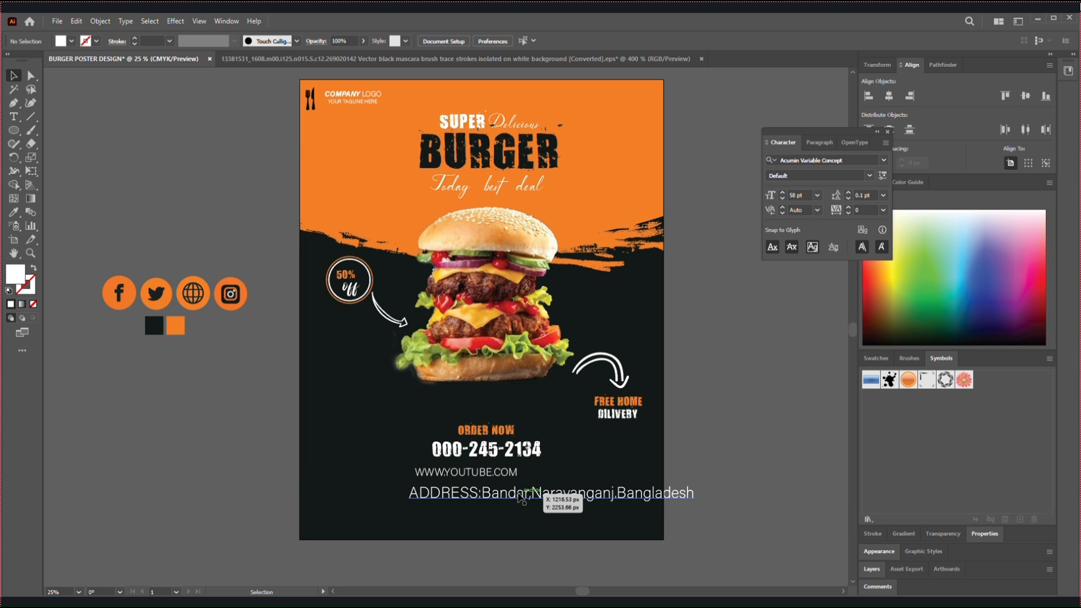
mouse_move(502, 472)
mouse_down()
mouse_move(523, 475)
mouse_move(489, 507)
mouse_move(467, 493)
mouse_up()
Match the address line's text formatting to the website line with the Eyedropper and centre it below that line
click(14, 226)
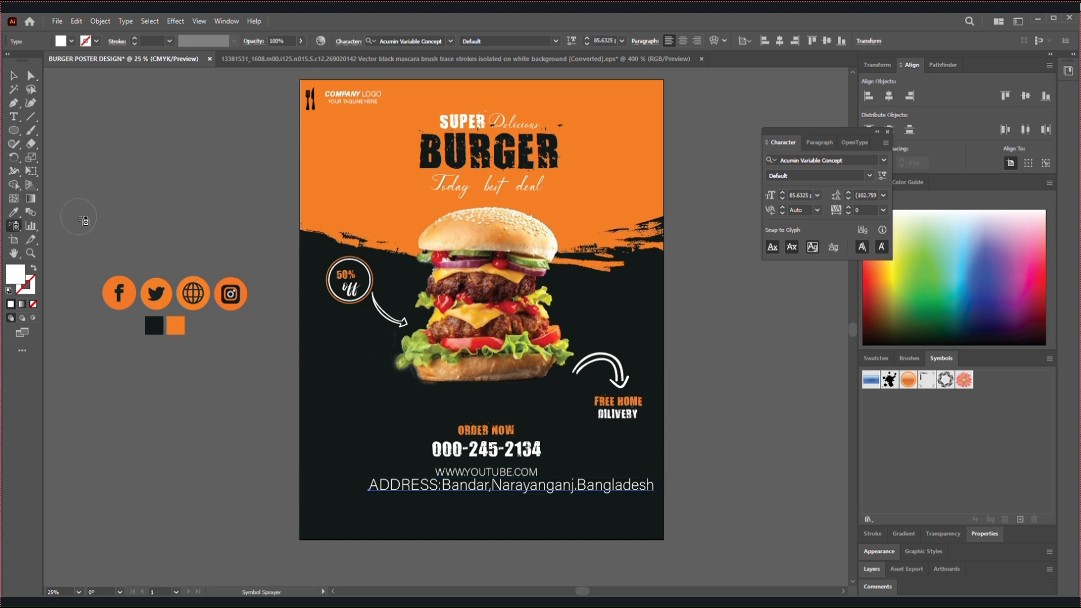
click(14, 212)
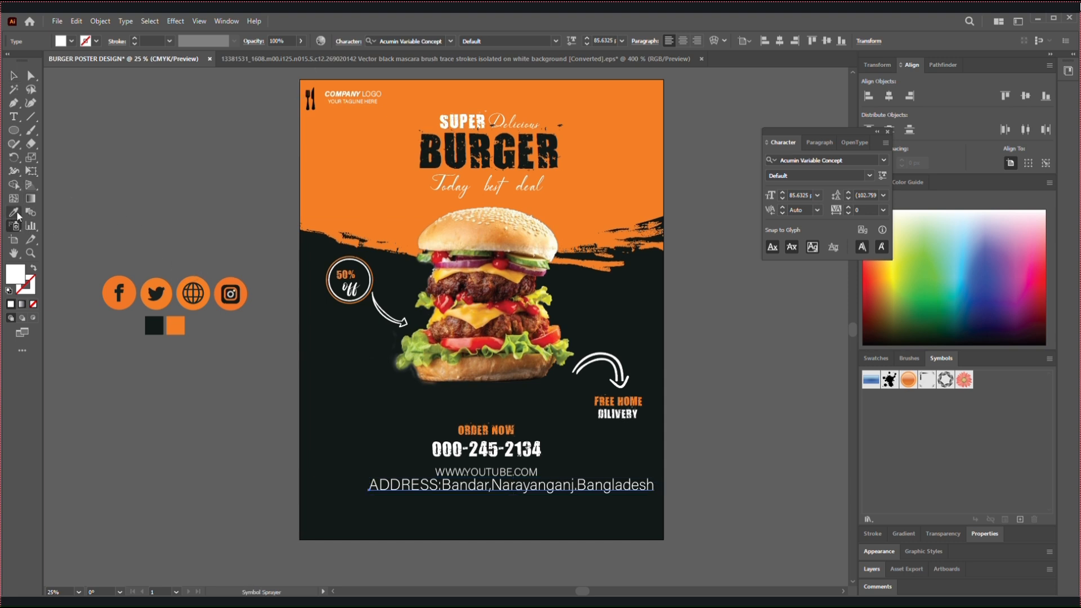
click(499, 467)
click(14, 75)
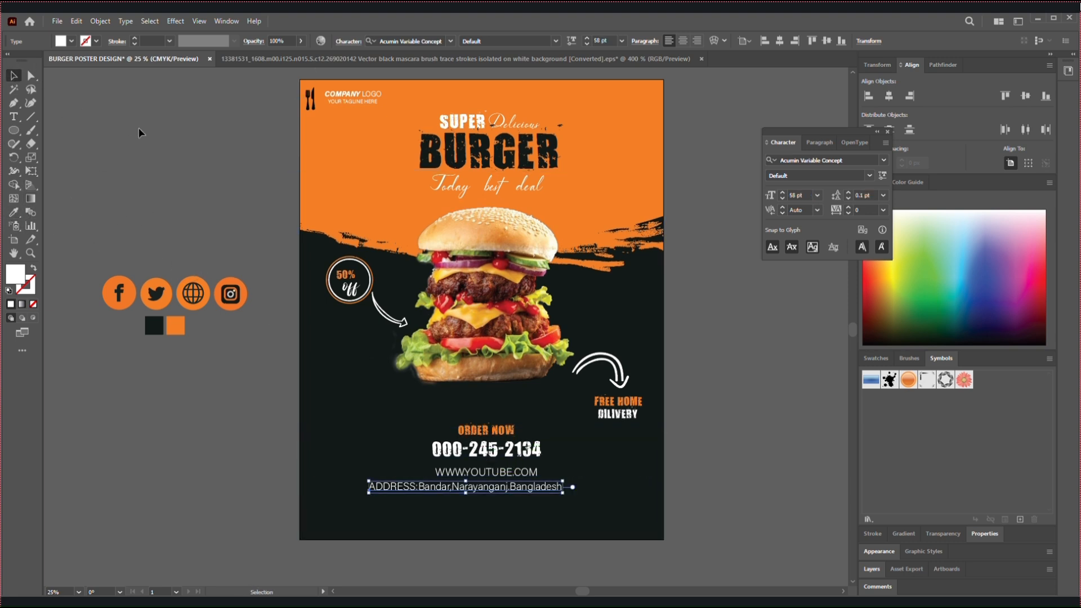
click(130, 126)
drag(509, 489, 530, 489)
click(174, 241)
Scale the social media icon group down to about 492 × 116 px and place it centred below the address line
click(240, 305)
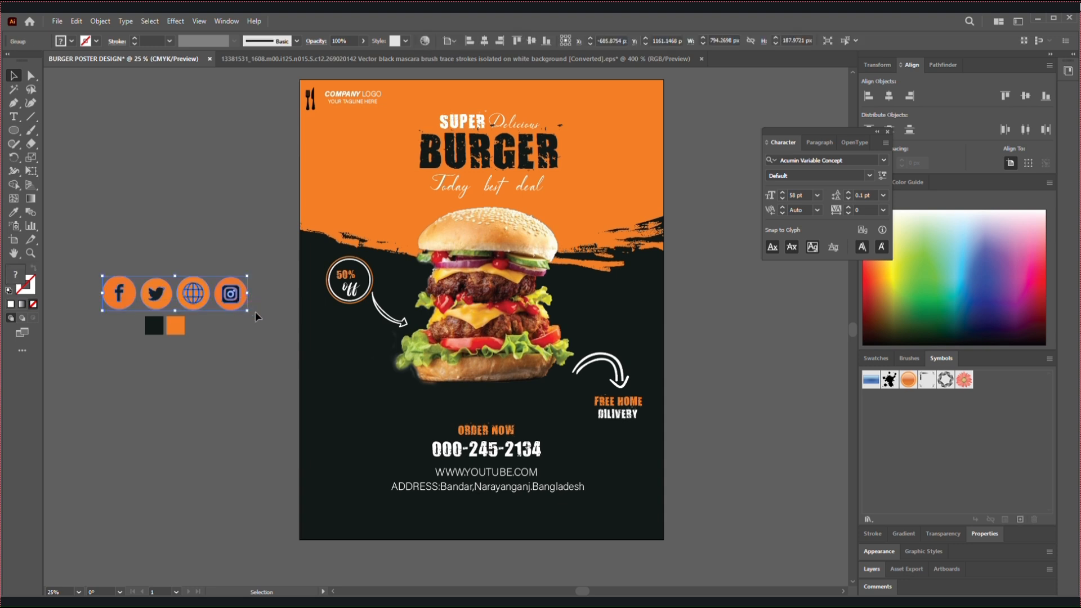
drag(240, 304, 498, 522)
click(500, 582)
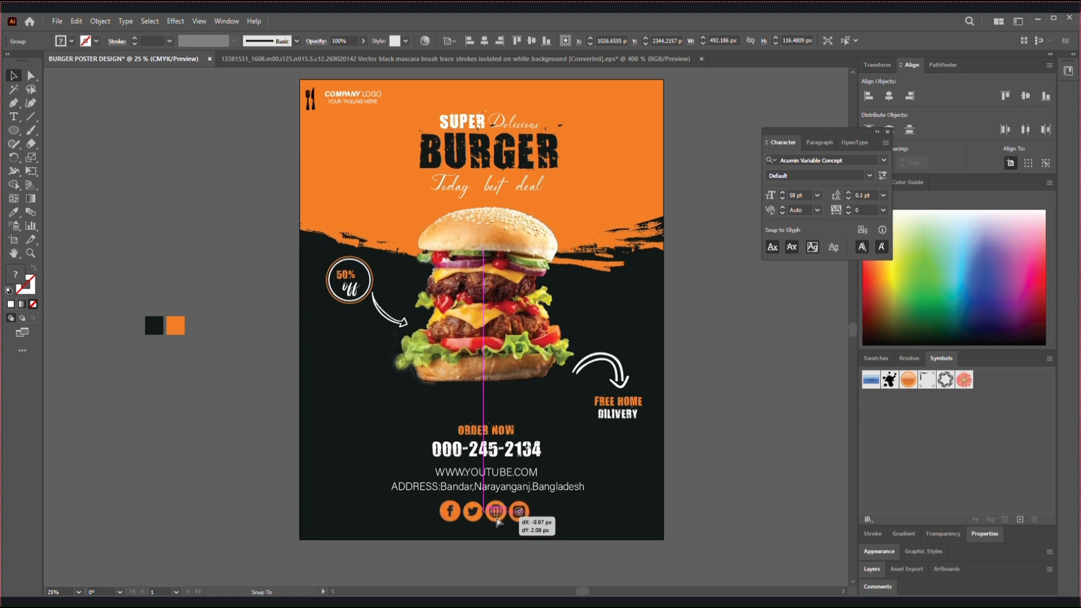
click(477, 566)
Delete the black and orange colour sample squares beside the artboard and close the floating character settings
key(ctrl+minus)
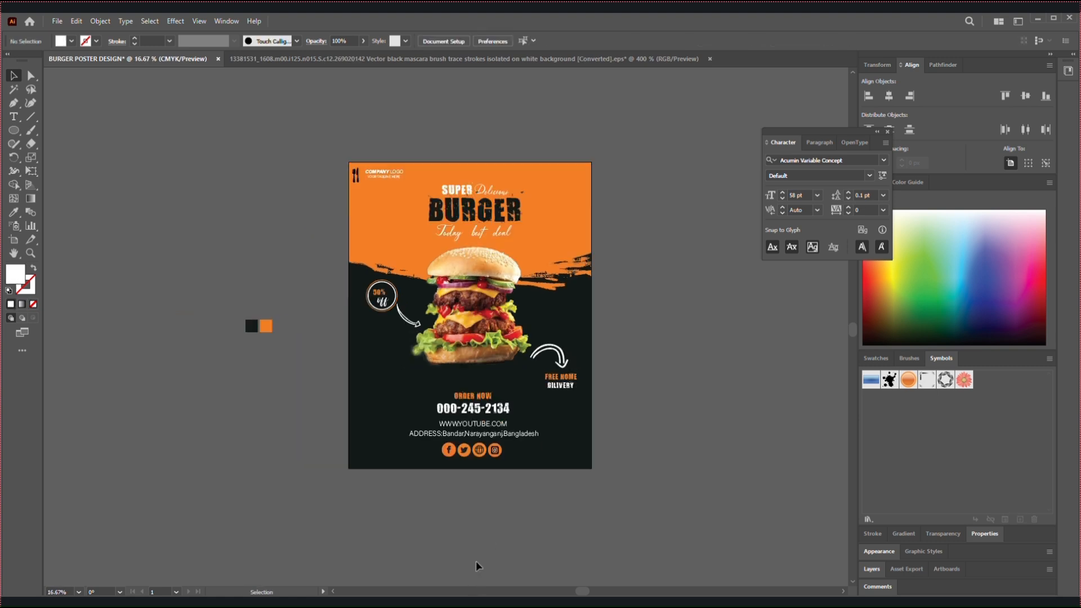
drag(222, 259, 287, 358)
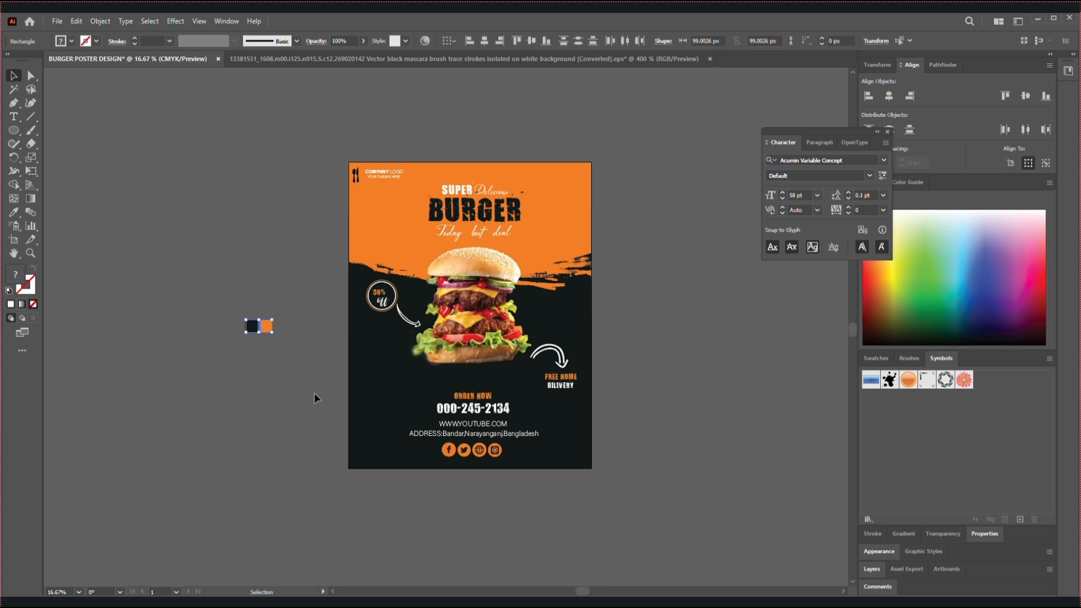
key(Delete)
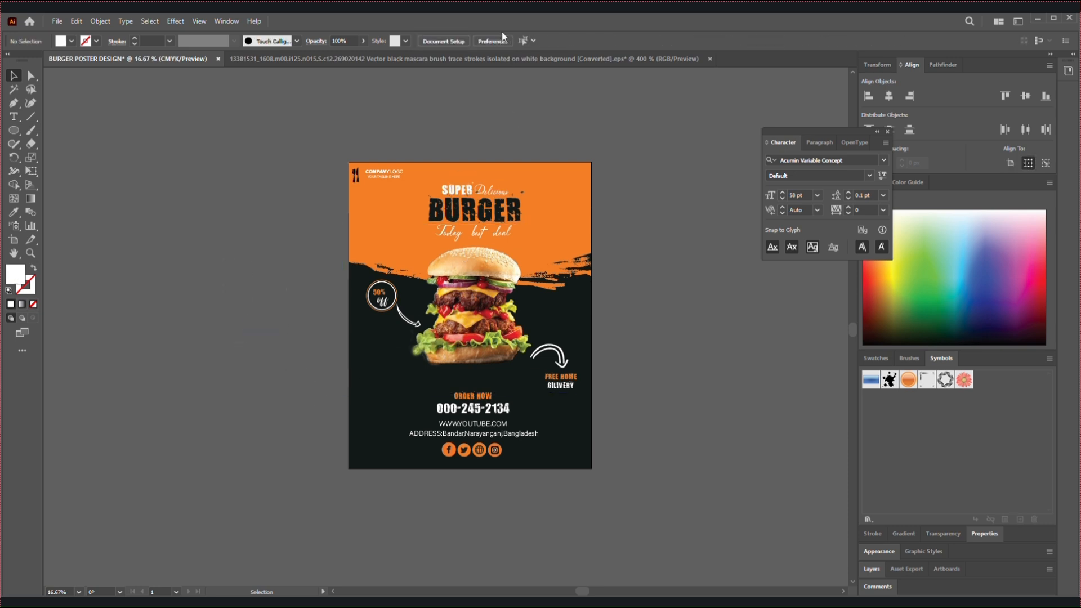
click(888, 132)
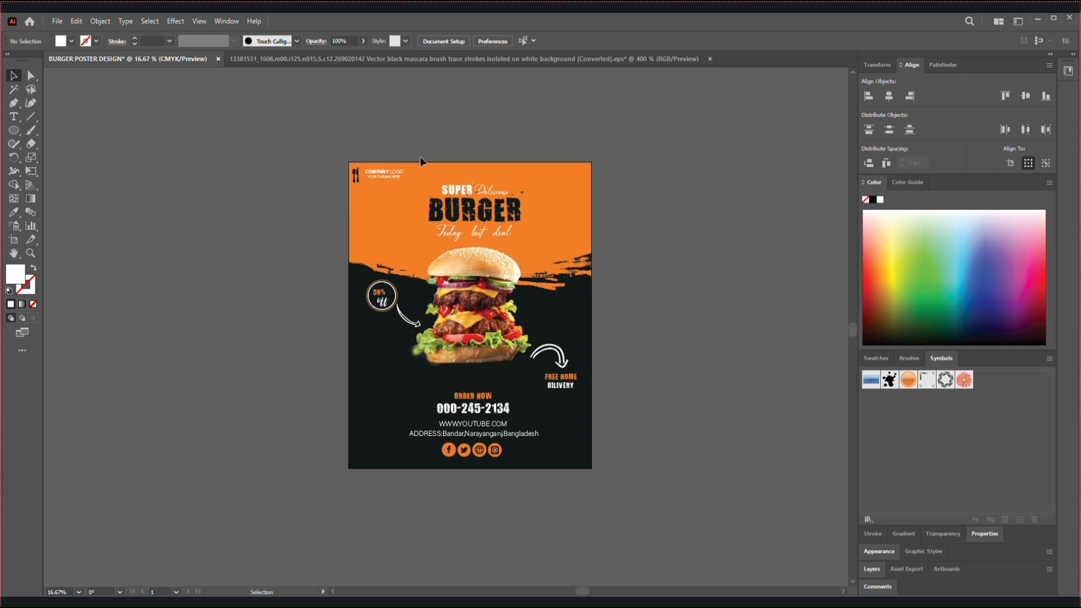